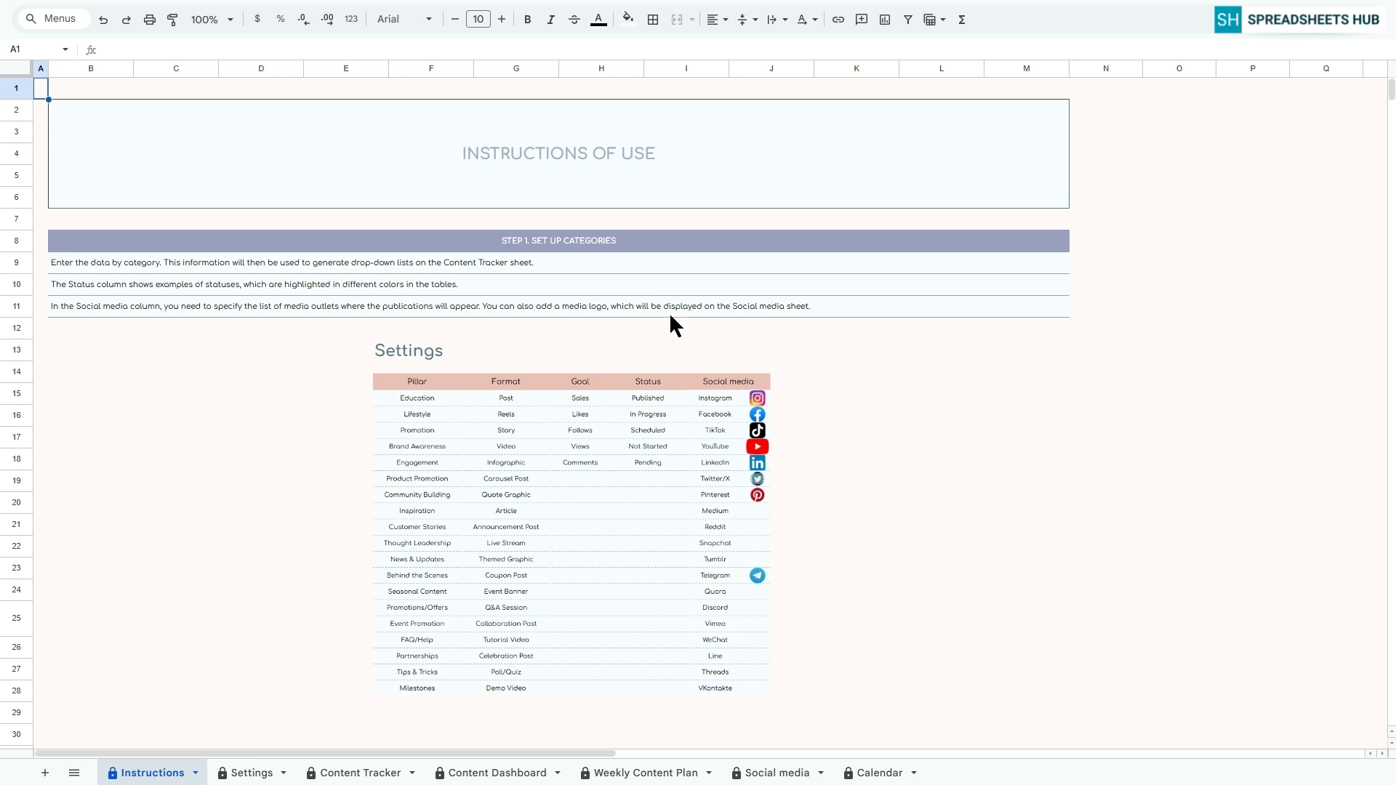
# Read through the Instructions sheet, from setting up categories through the content tracker, dashboard and weekly plan to the smart calendar
pyautogui.click(544, 243)
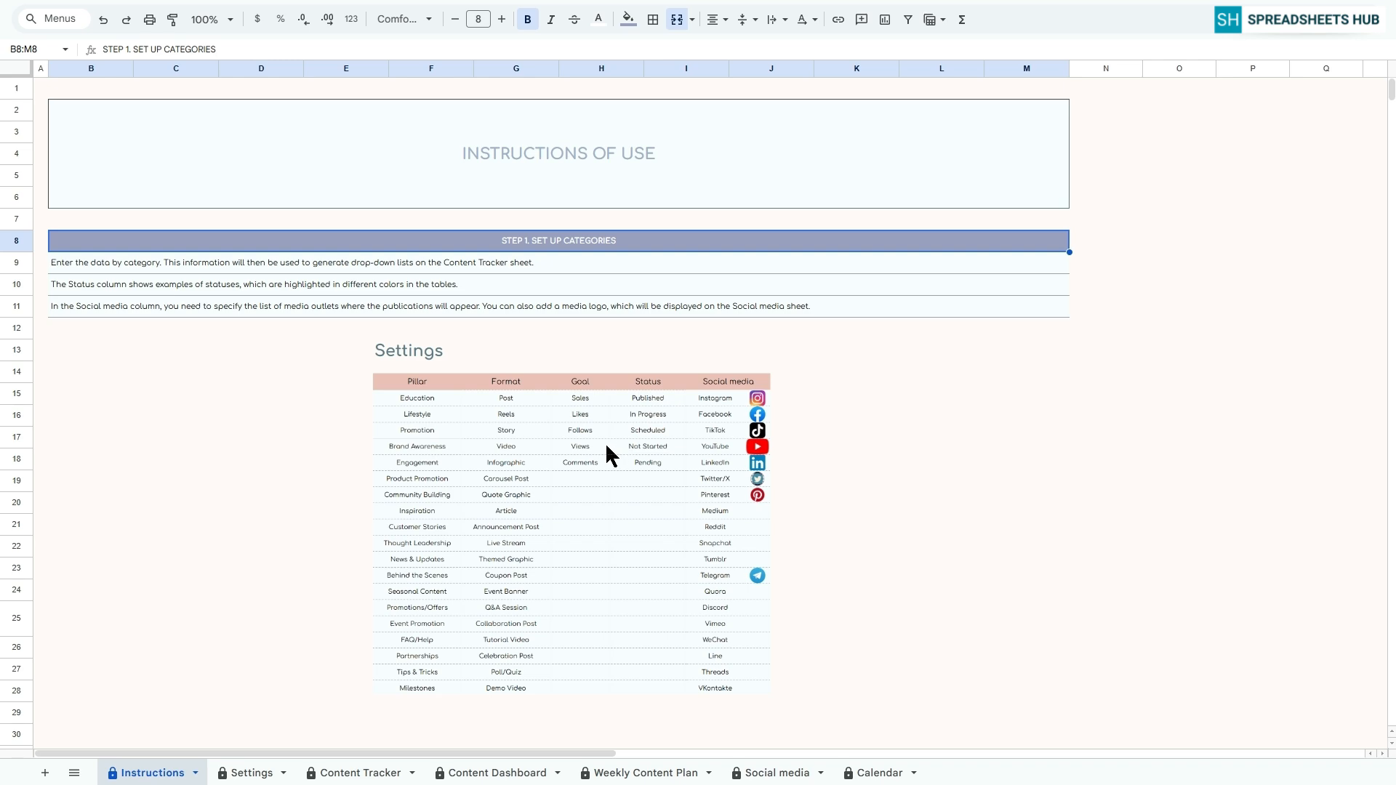
pyautogui.scroll(-7, 605, 442)
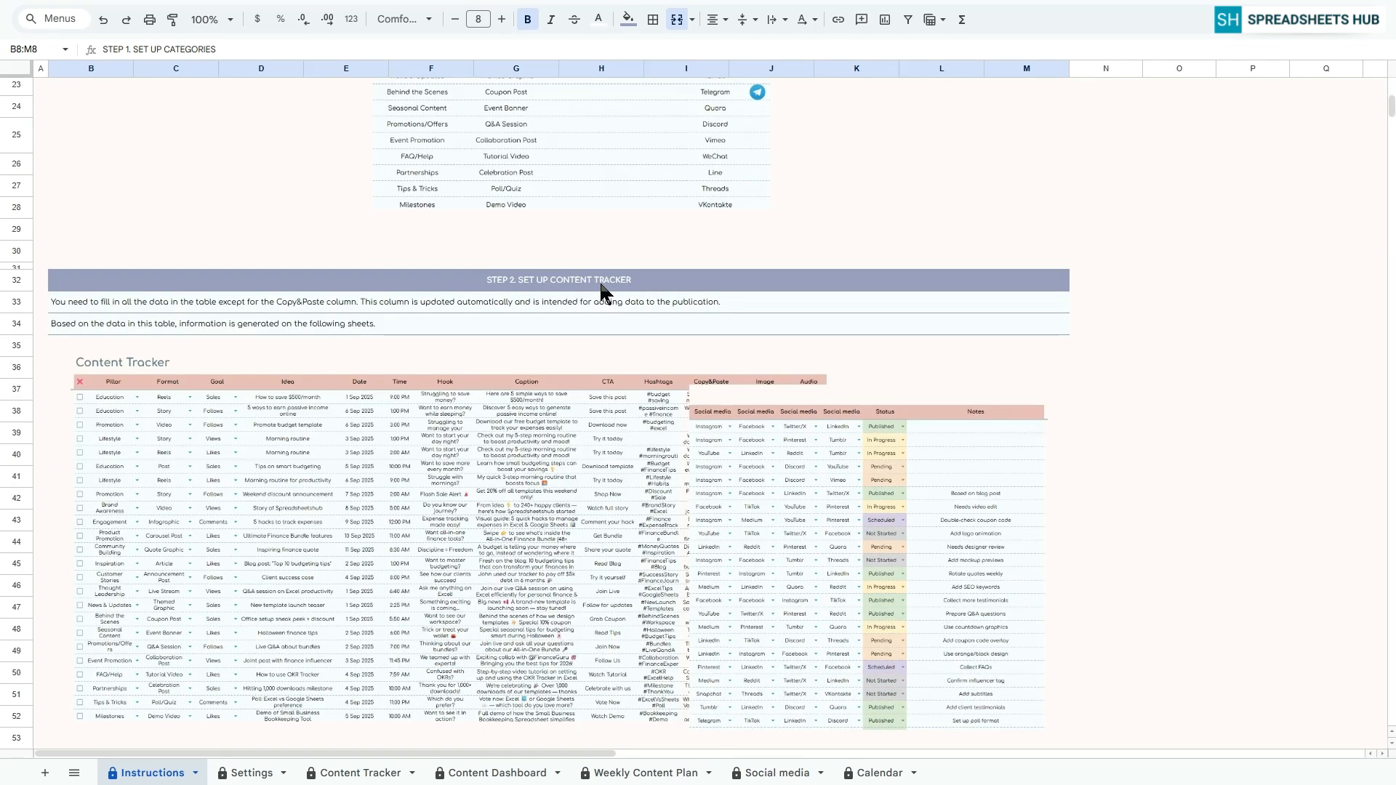
pyautogui.click(600, 285)
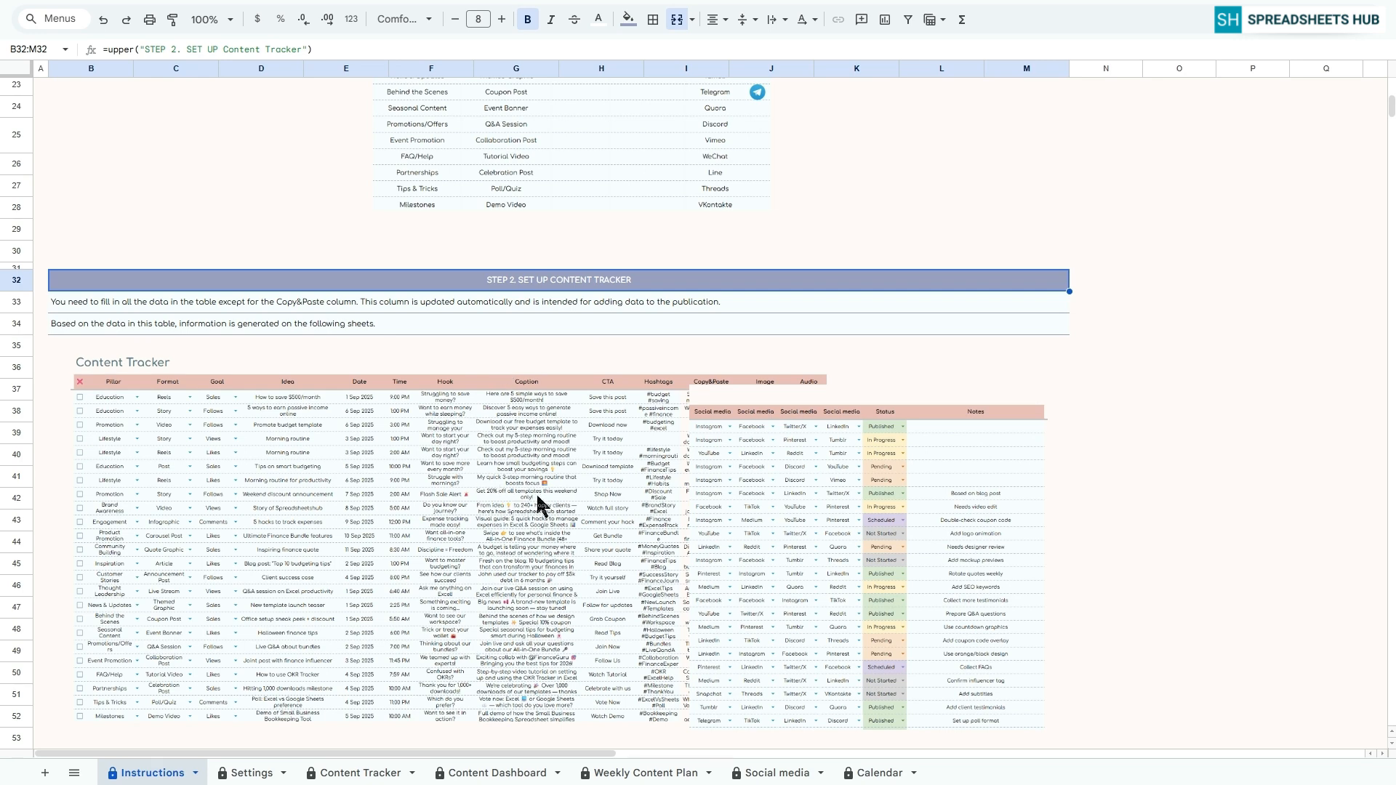
pyautogui.scroll(-1, 539, 504)
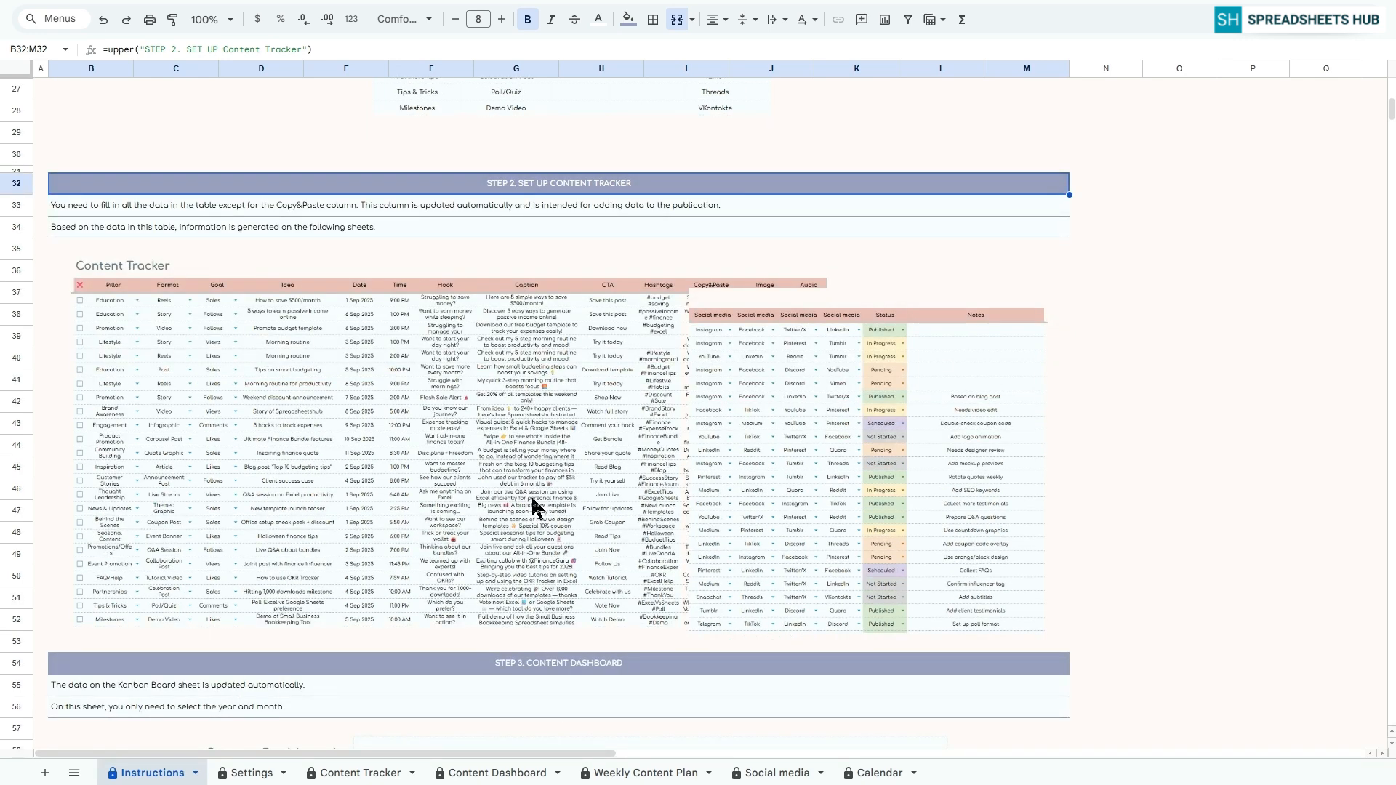
pyautogui.scroll(-5, 618, 509)
pyautogui.scroll(1, 617, 502)
pyautogui.click(570, 364)
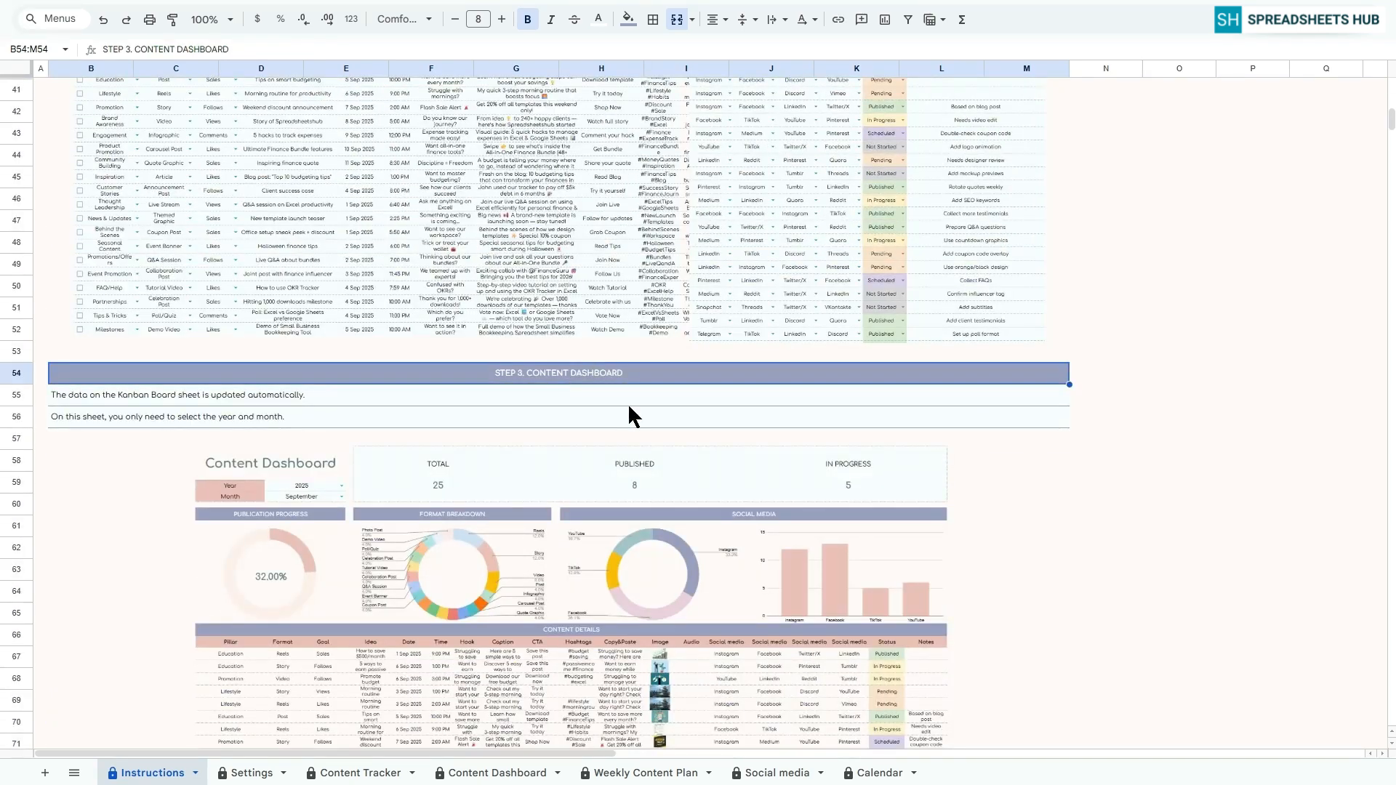
pyautogui.scroll(-2, 627, 403)
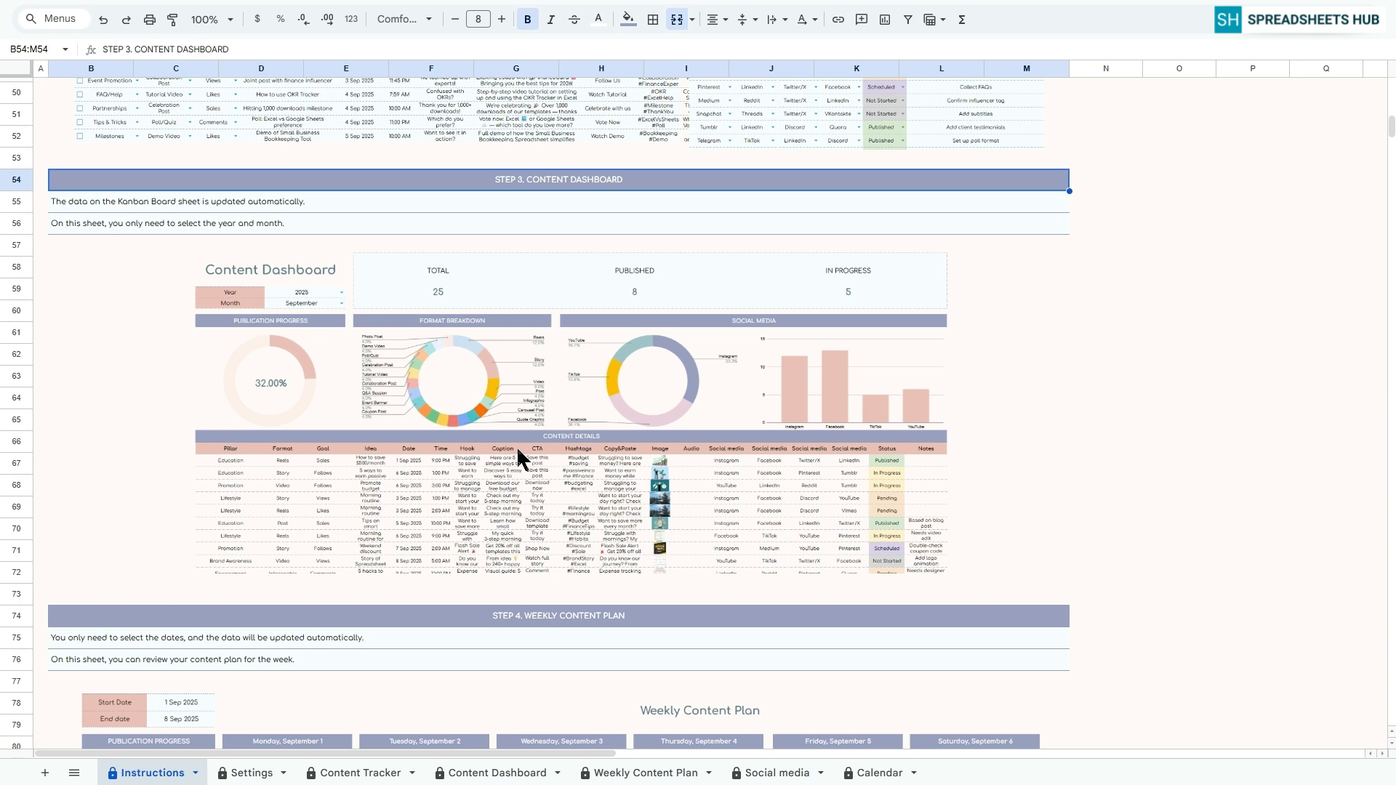
pyautogui.scroll(-5, 517, 451)
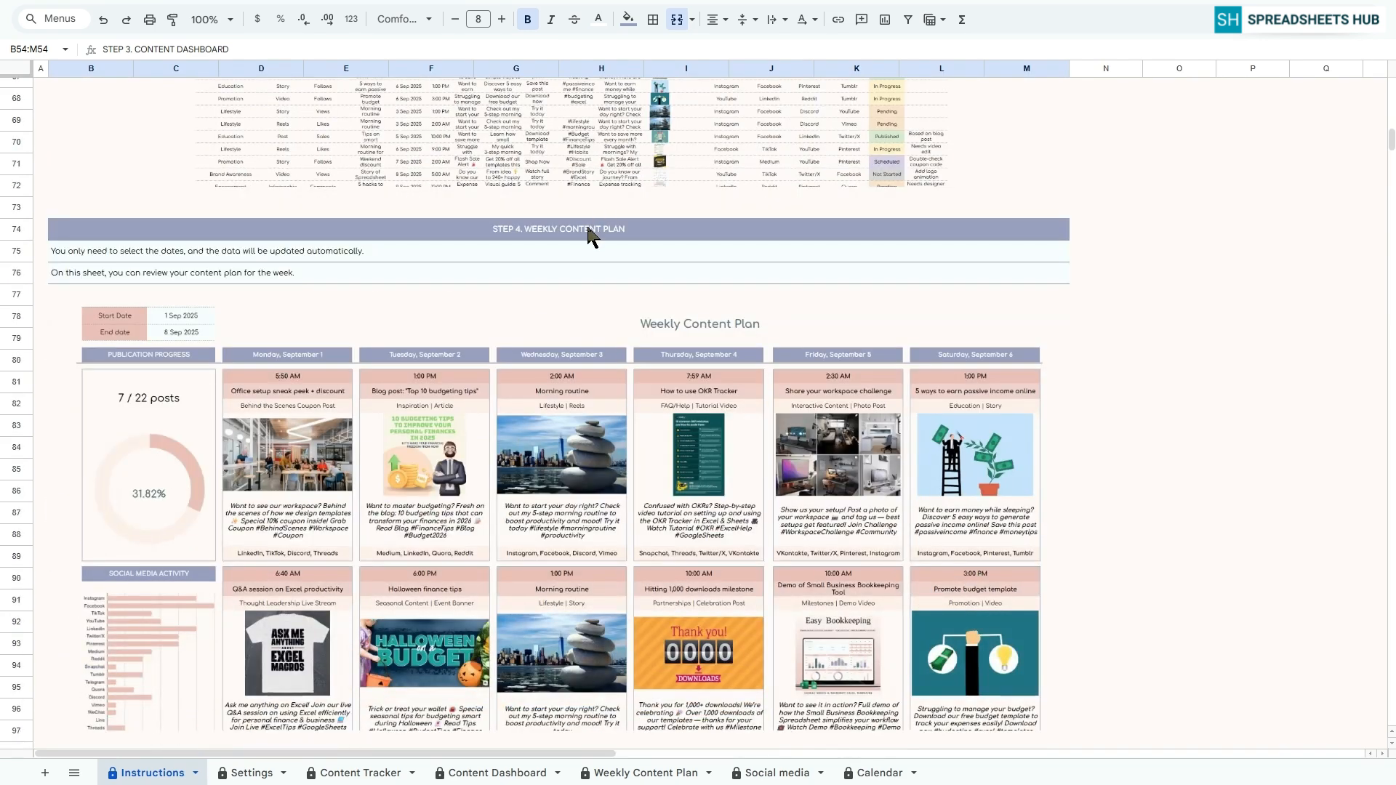
pyautogui.click(588, 234)
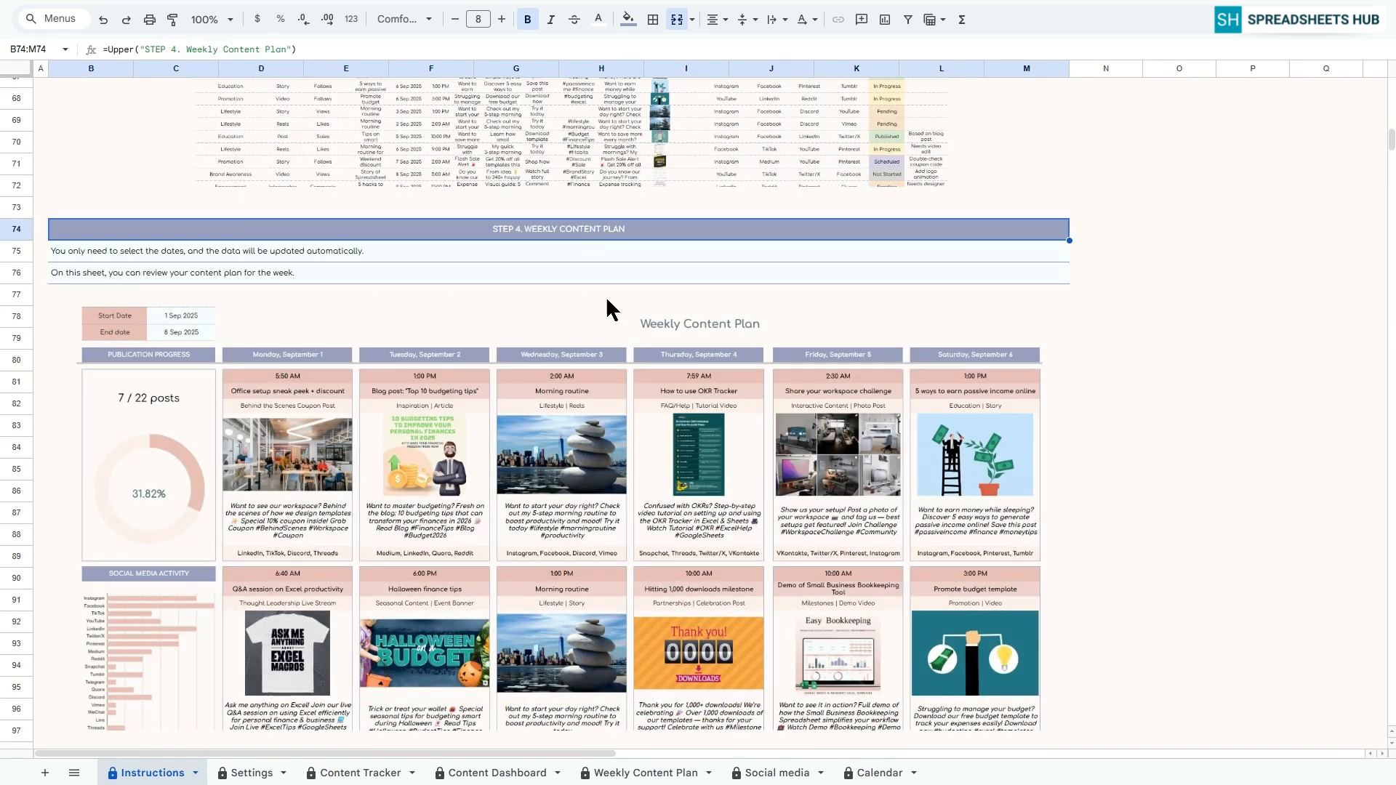
pyautogui.scroll(-1, 596, 342)
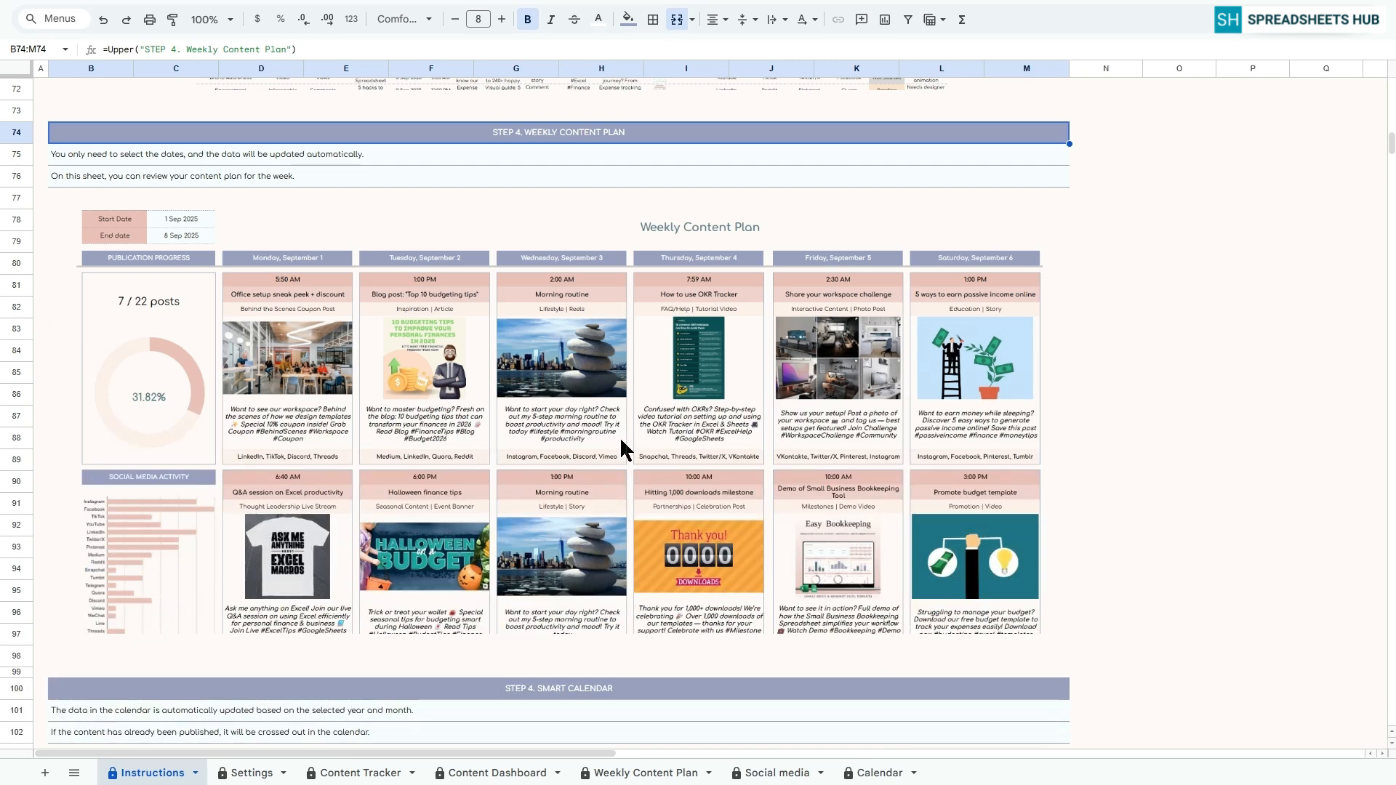
pyautogui.scroll(-5, 619, 436)
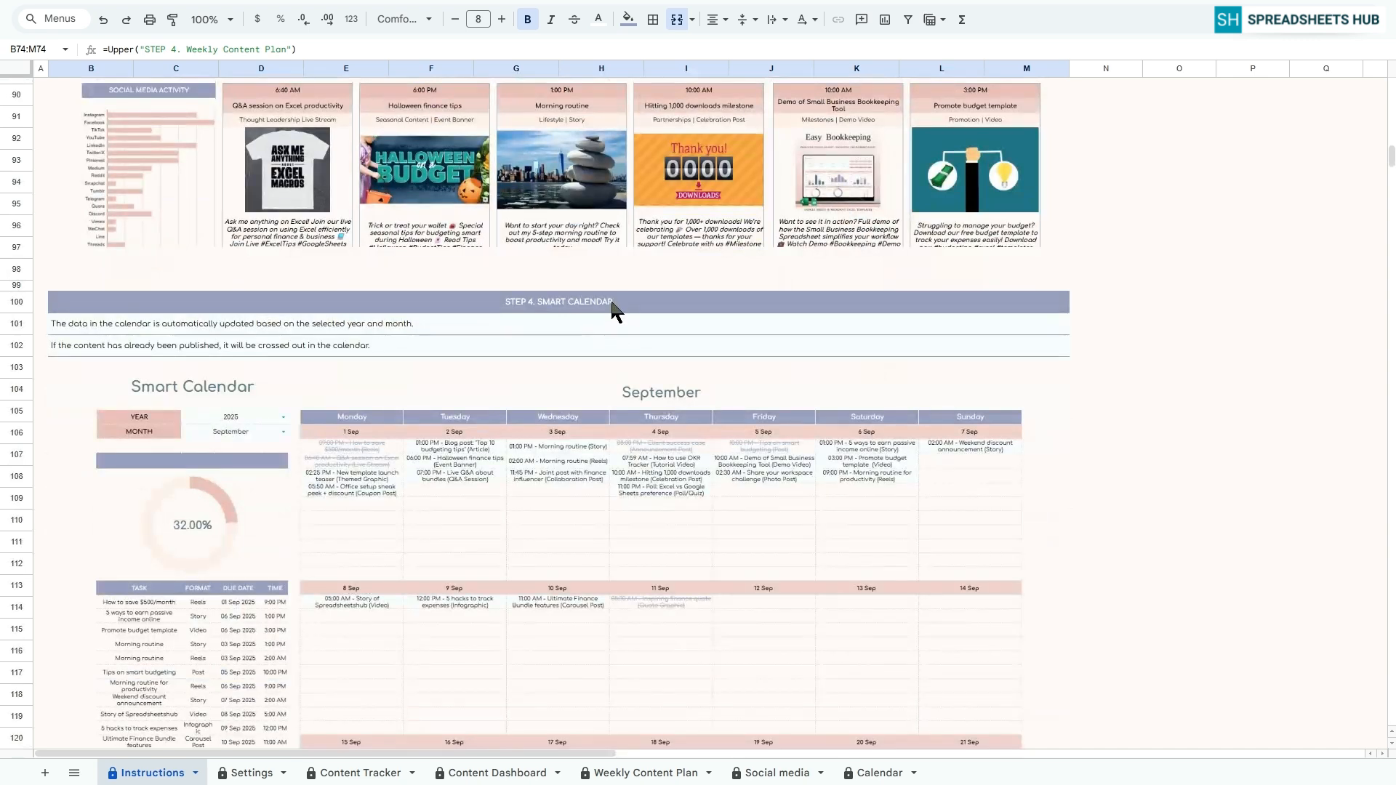
pyautogui.click(611, 303)
pyautogui.scroll(-3, 618, 334)
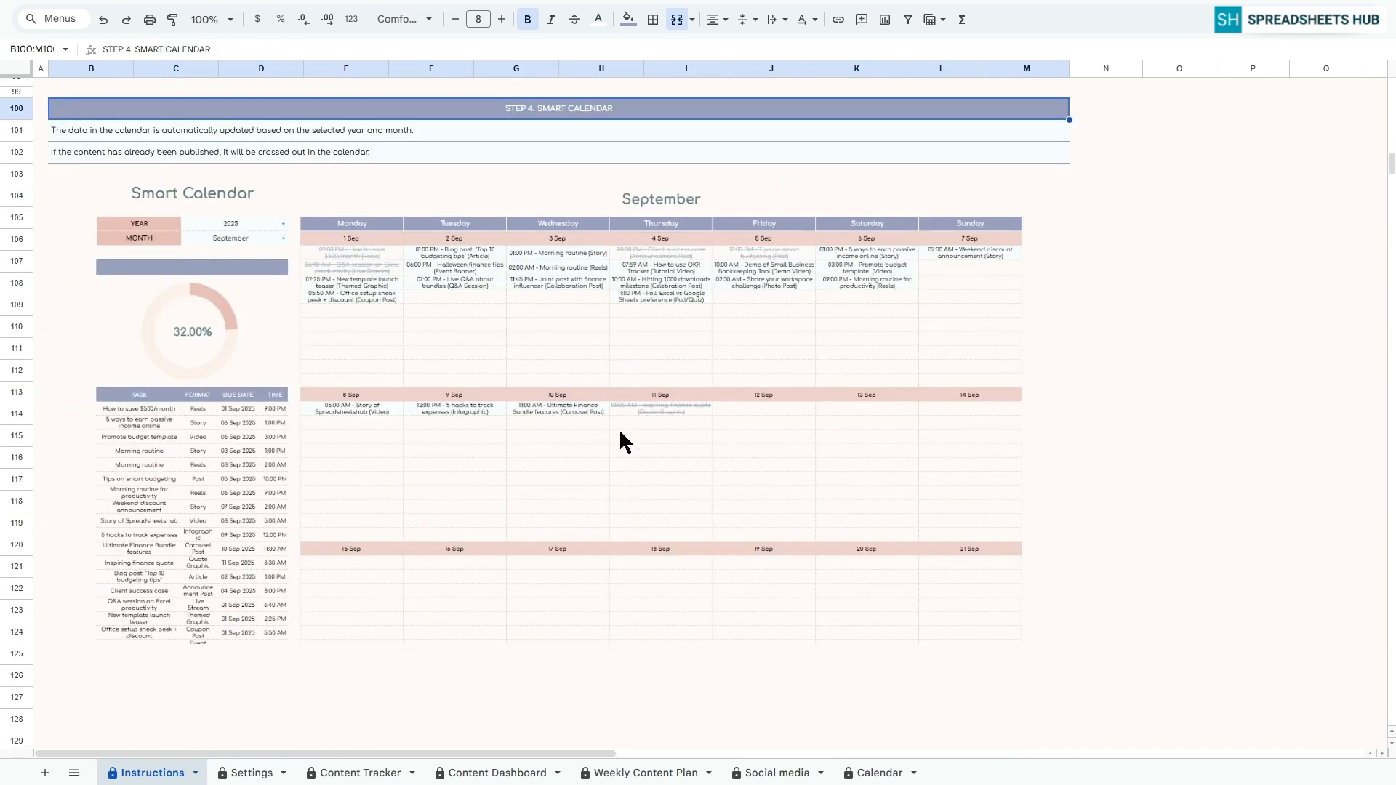
# On the Settings sheet, list the pillars Education, Lifestyle, Promotion, Engagement and Product Promotion from B5 down
pyautogui.click(251, 772)
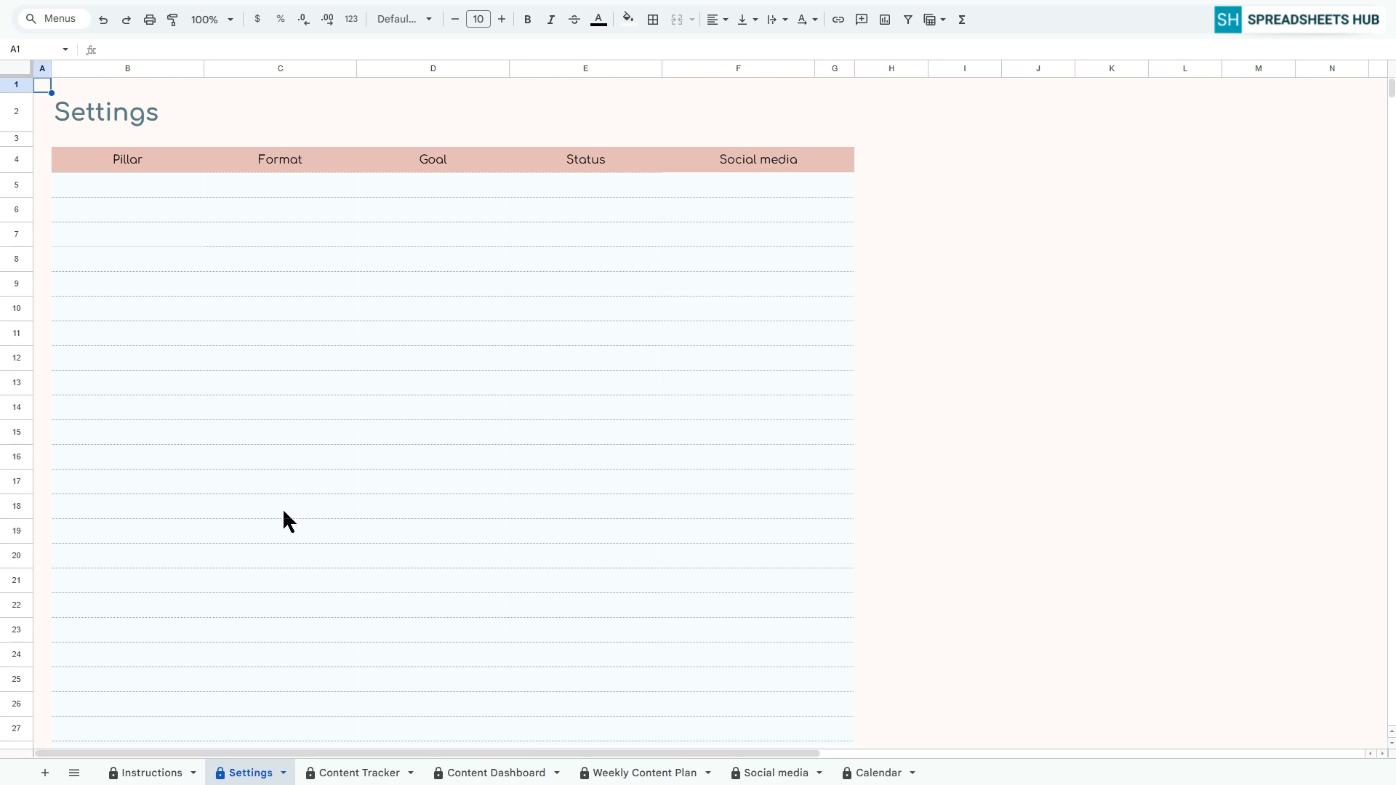
pyautogui.click(127, 184)
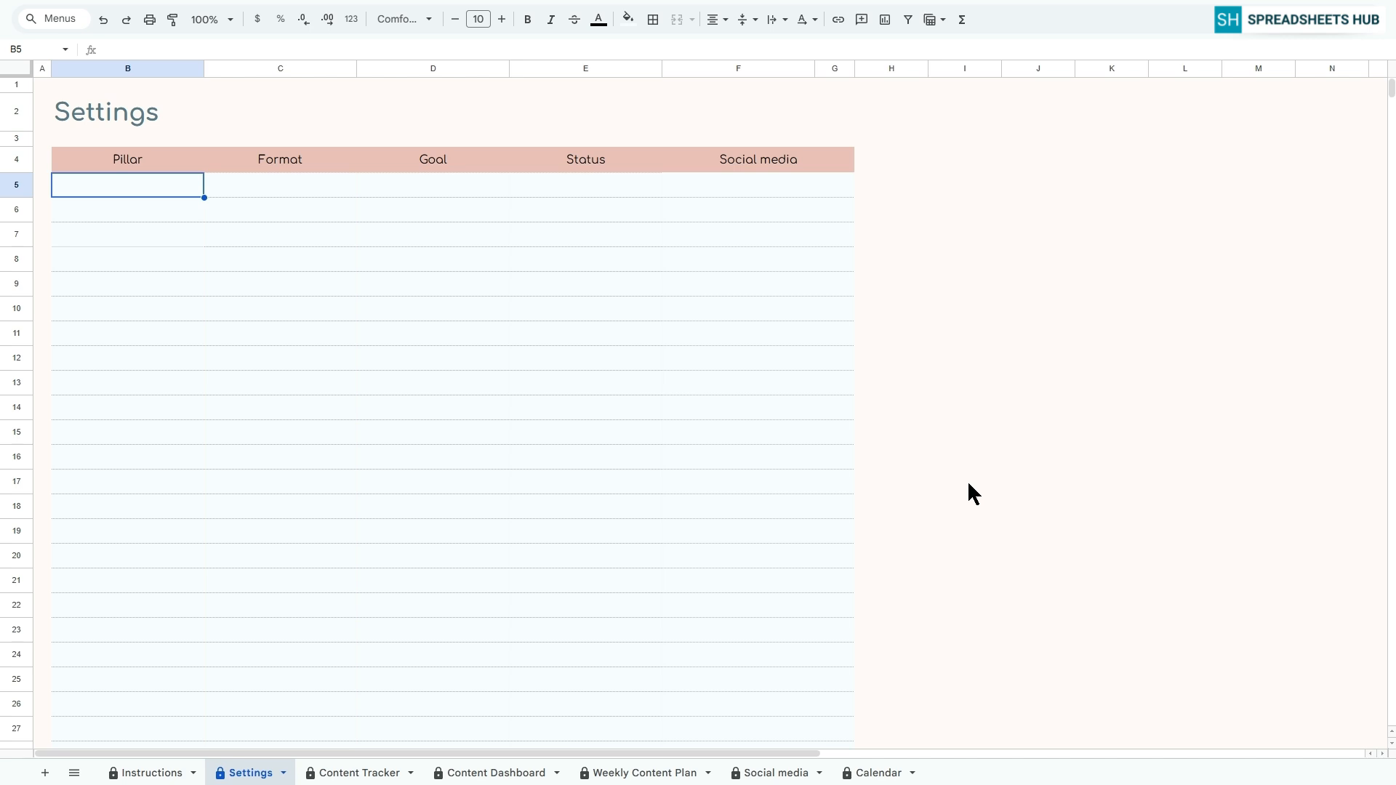
pyautogui.write('Education')
pyautogui.press('Return')
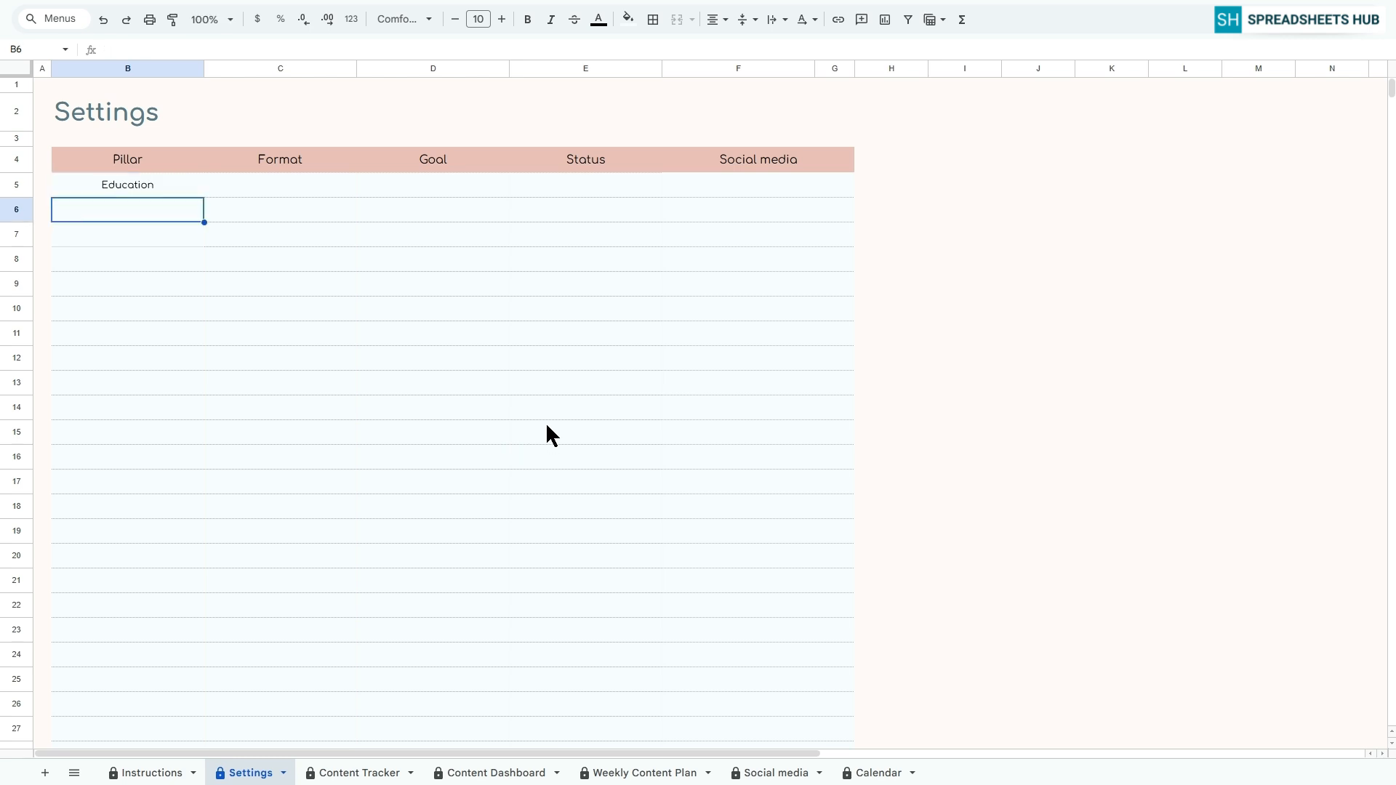
pyautogui.write('Lifestyle')
pyautogui.press('Return')
pyautogui.write('Promotion')
pyautogui.press('Return')
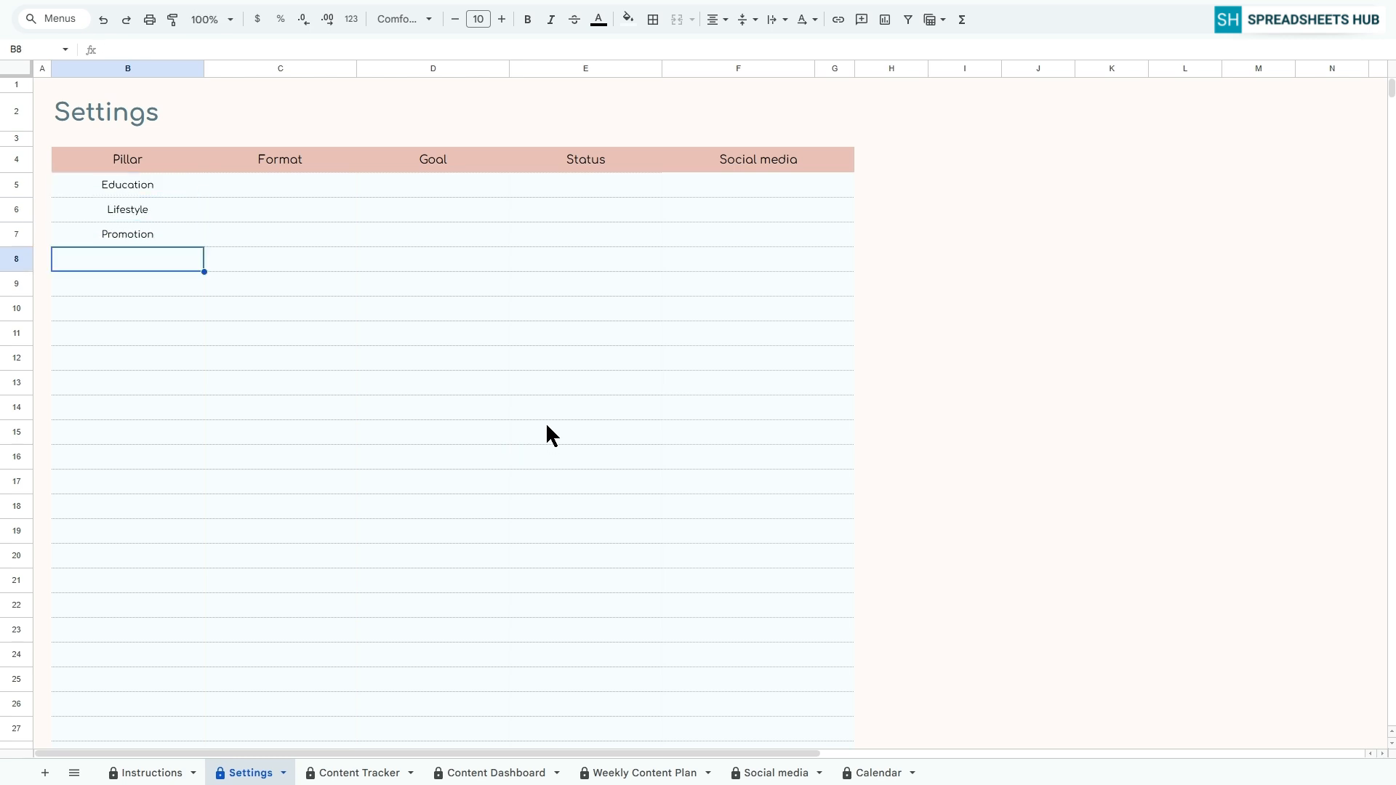
pyautogui.write('Engagement')
pyautogui.press('Return')
pyautogui.write('Product Promotion')
pyautogui.press('Return')
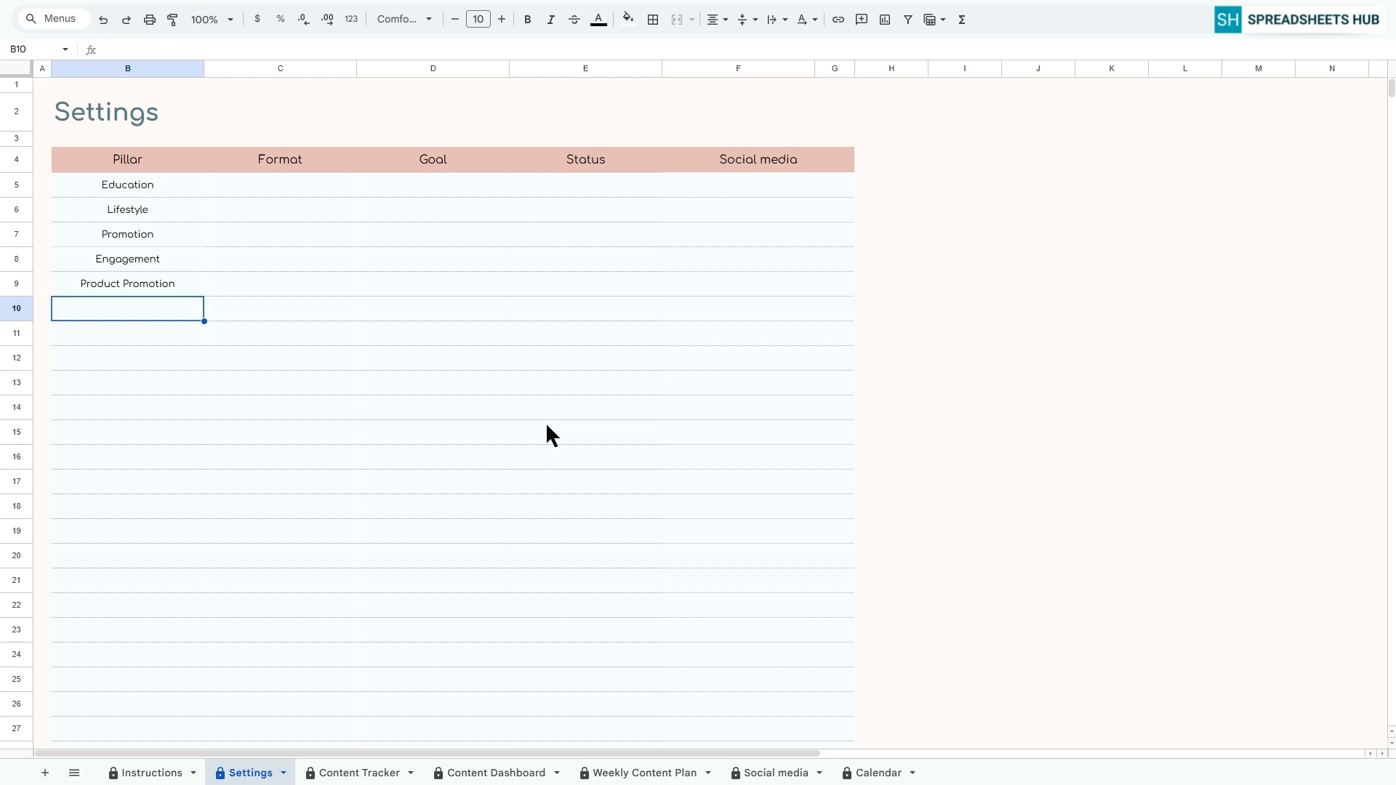
# Fill the Format column from C5 down with Post, Reels, Story and Video
pyautogui.click(281, 185)
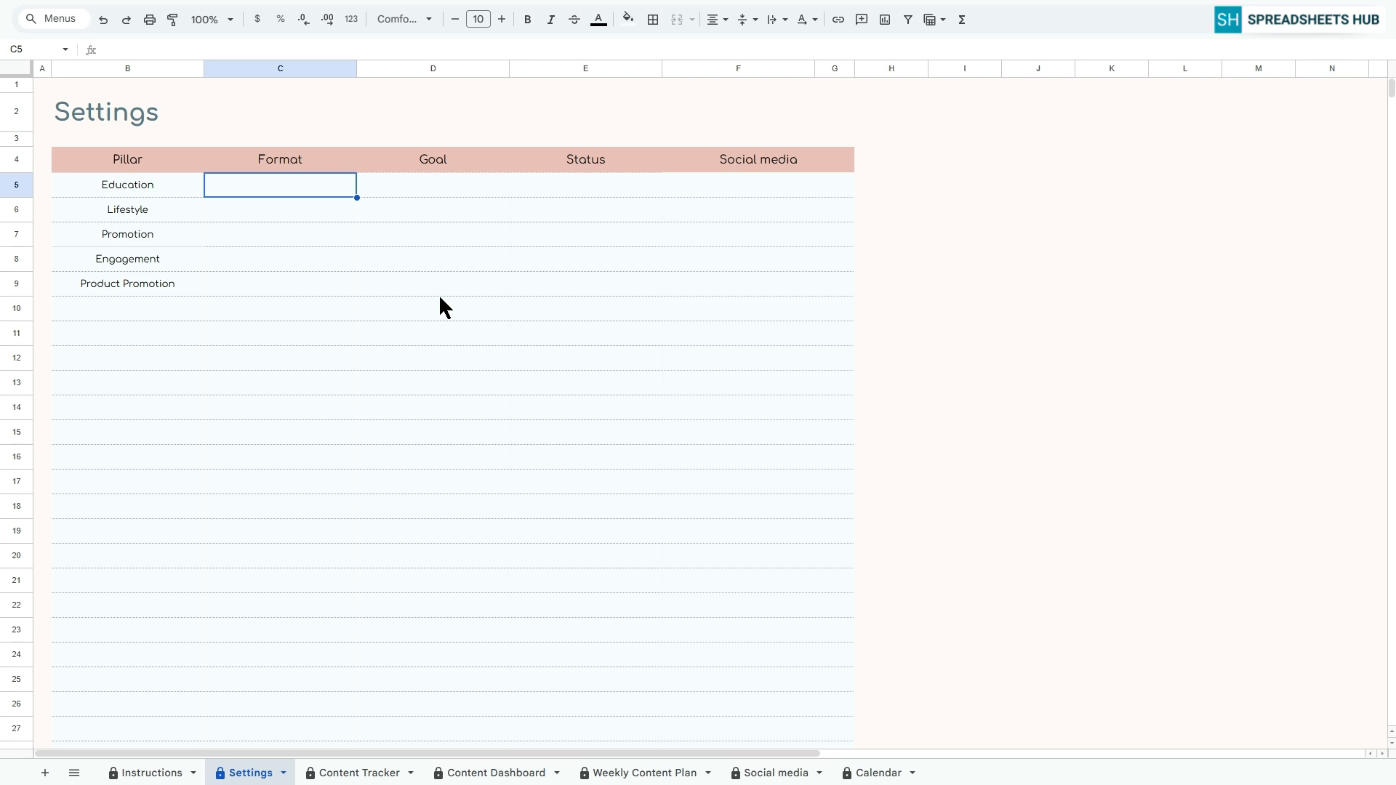
pyautogui.write('Post')
pyautogui.press('Return')
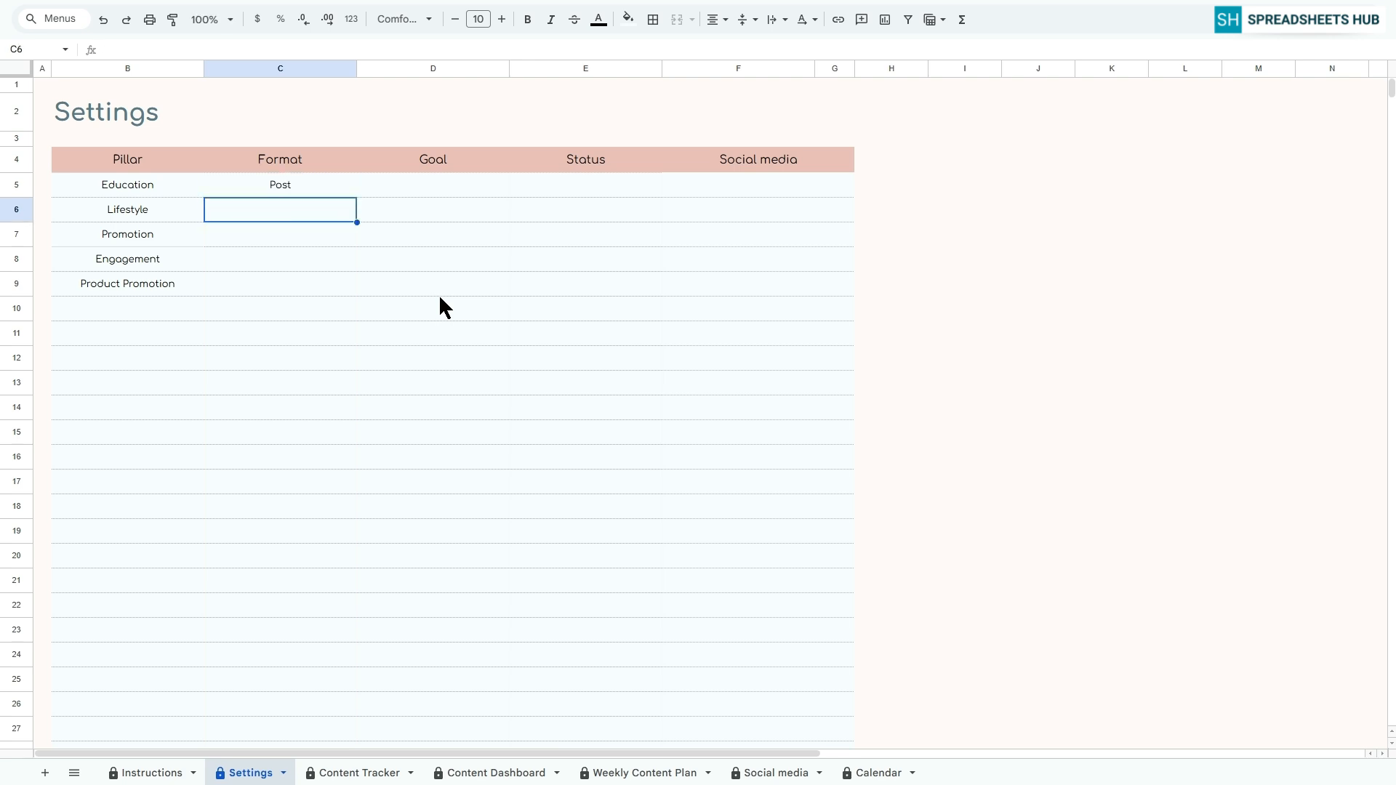
pyautogui.write('Reels')
pyautogui.press('Return')
pyautogui.write('Story')
pyautogui.press('Return')
pyautogui.write('Video')
pyautogui.press('Return')
# Fill the Goal column from D5 down with Sales, Likes, Follows, Views and Comments
pyautogui.click(433, 185)
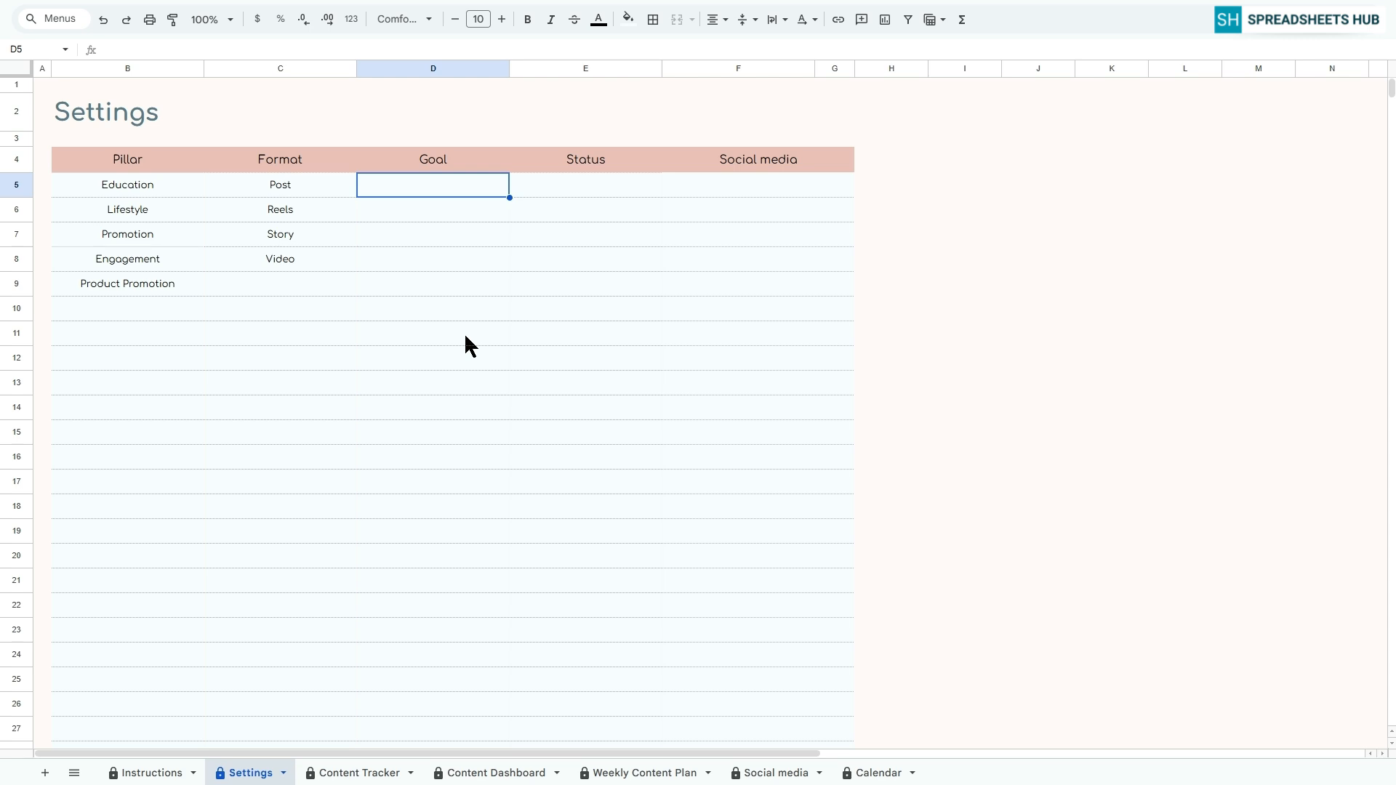
pyautogui.write('Sales')
pyautogui.press('Return')
pyautogui.write('Likes')
pyautogui.press('Return')
pyautogui.write('Follows')
pyautogui.press('Return')
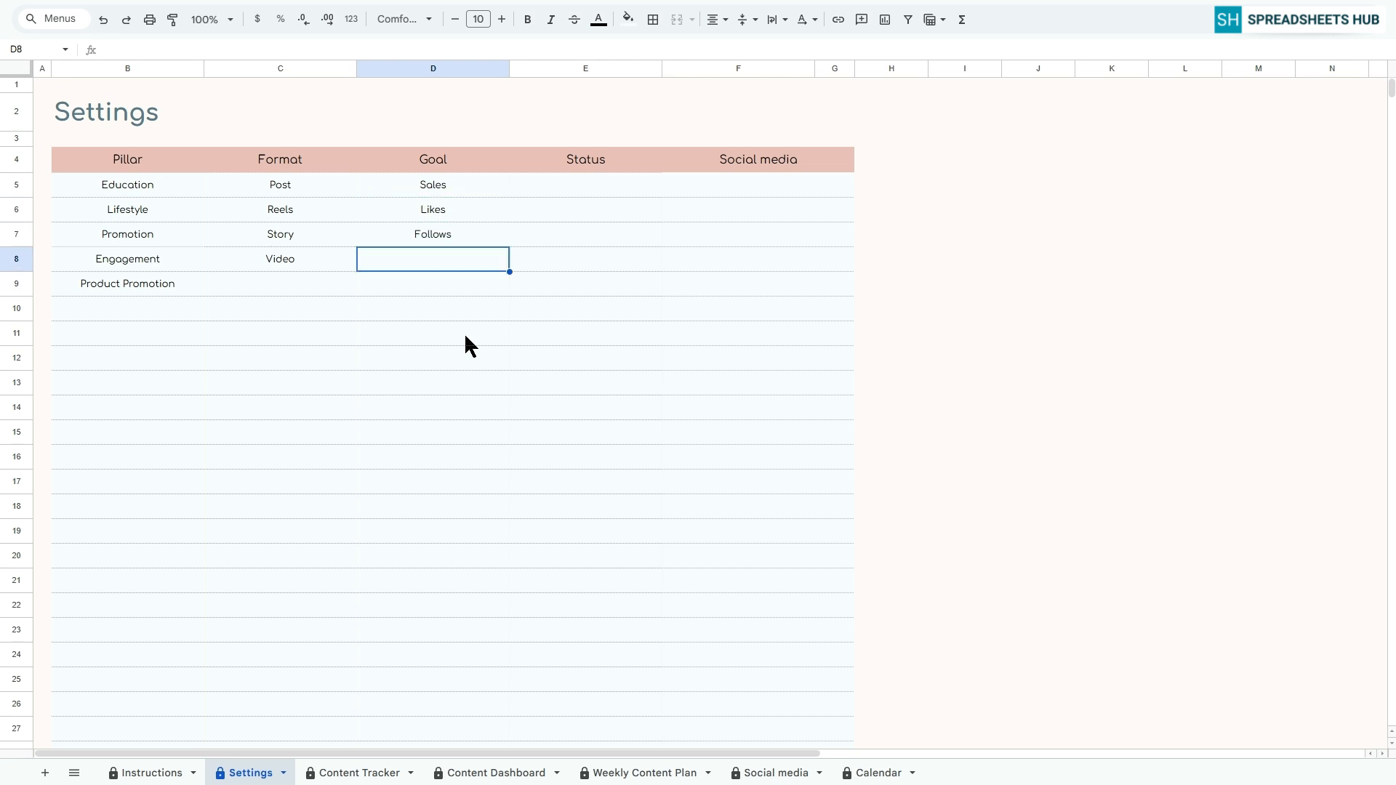
pyautogui.write('Views')
pyautogui.press('Return')
pyautogui.write('Comments')
pyautogui.press('Return')
# Fill the Status column from E5 down with Published, In Progress, Scheduled, Not Started and Pending
pyautogui.click(586, 185)
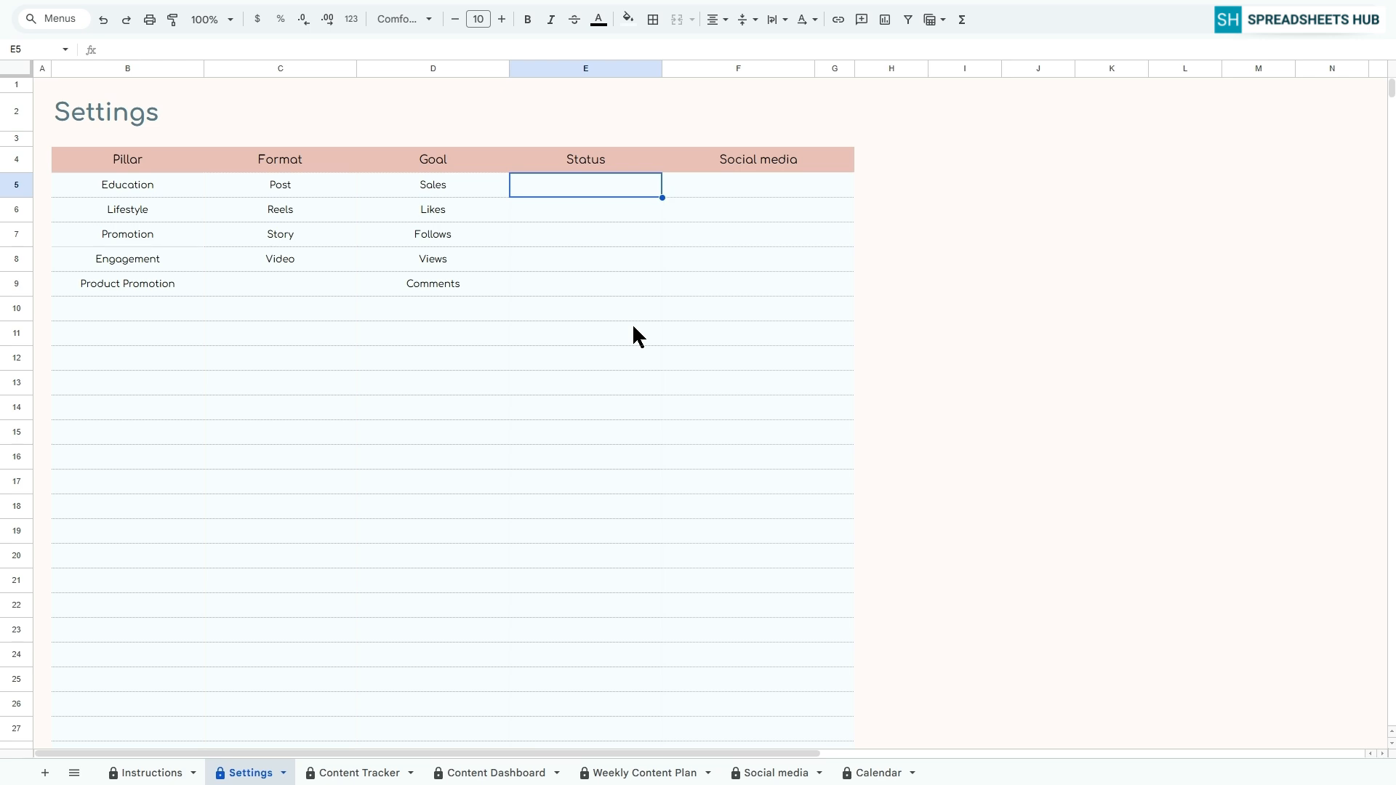
pyautogui.write('Published')
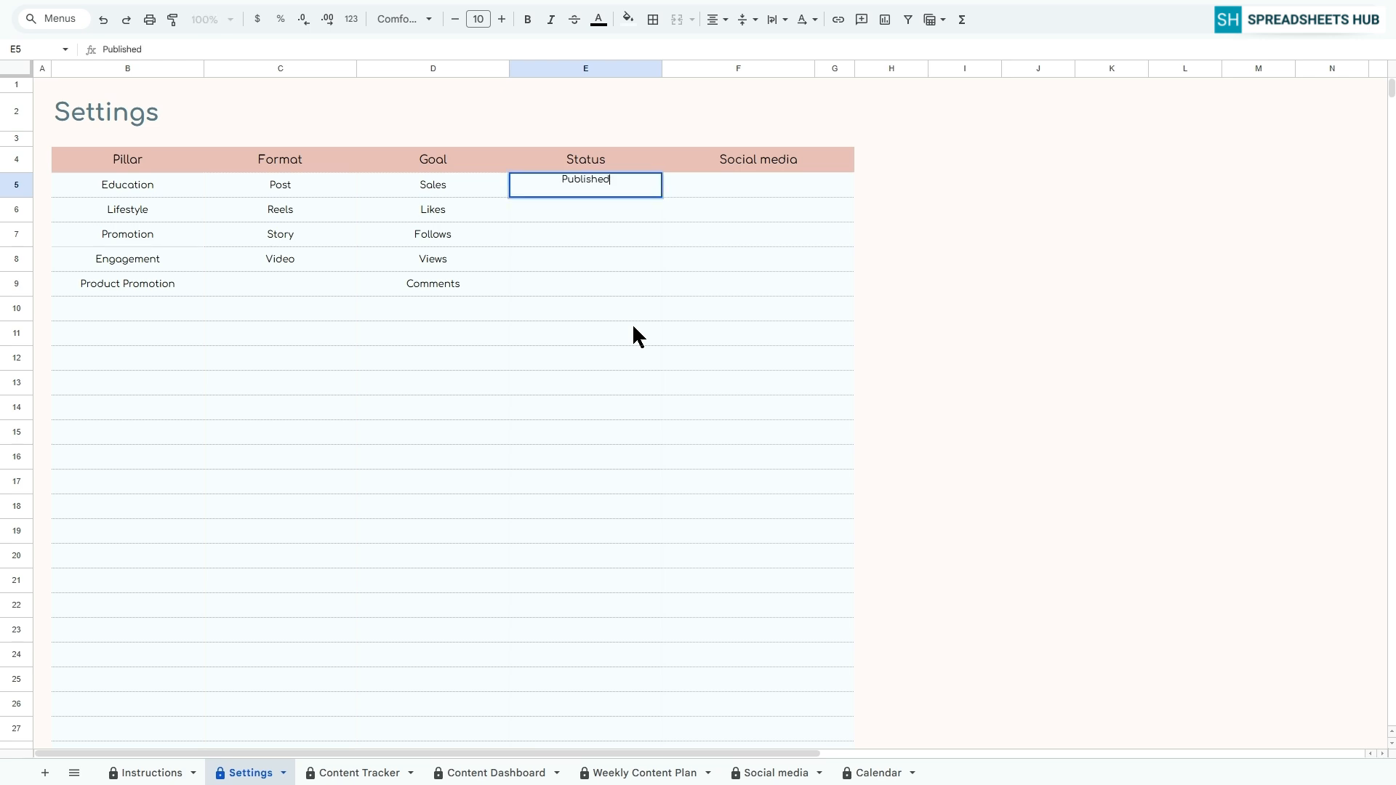
pyautogui.press('Return')
pyautogui.write('In Progress')
pyautogui.press('Return')
pyautogui.write('Scheduled')
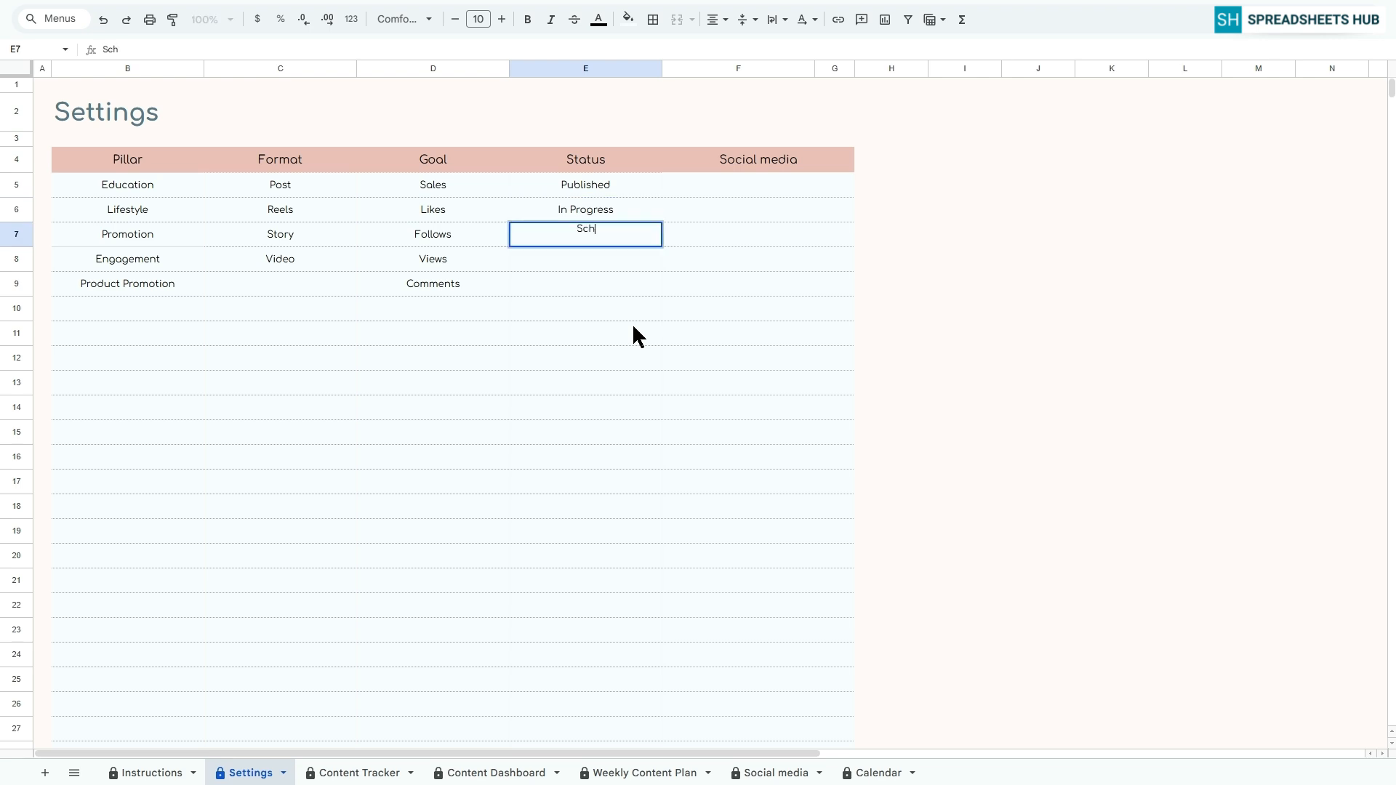
pyautogui.press('Return')
pyautogui.write('Not Started')
pyautogui.press('Return')
pyautogui.write('Pending')
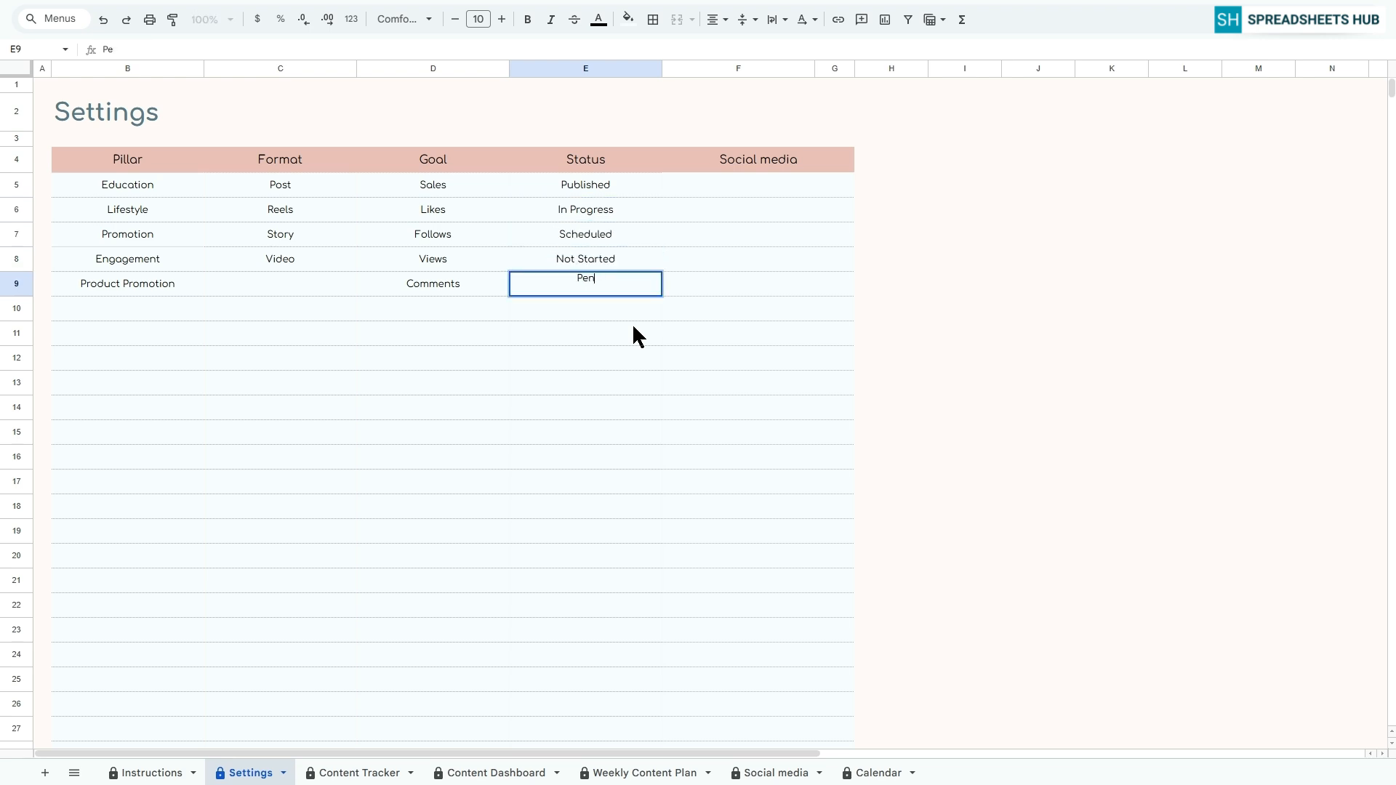
# Enter Instagram as the first social media platform in F5
pyautogui.click(724, 181)
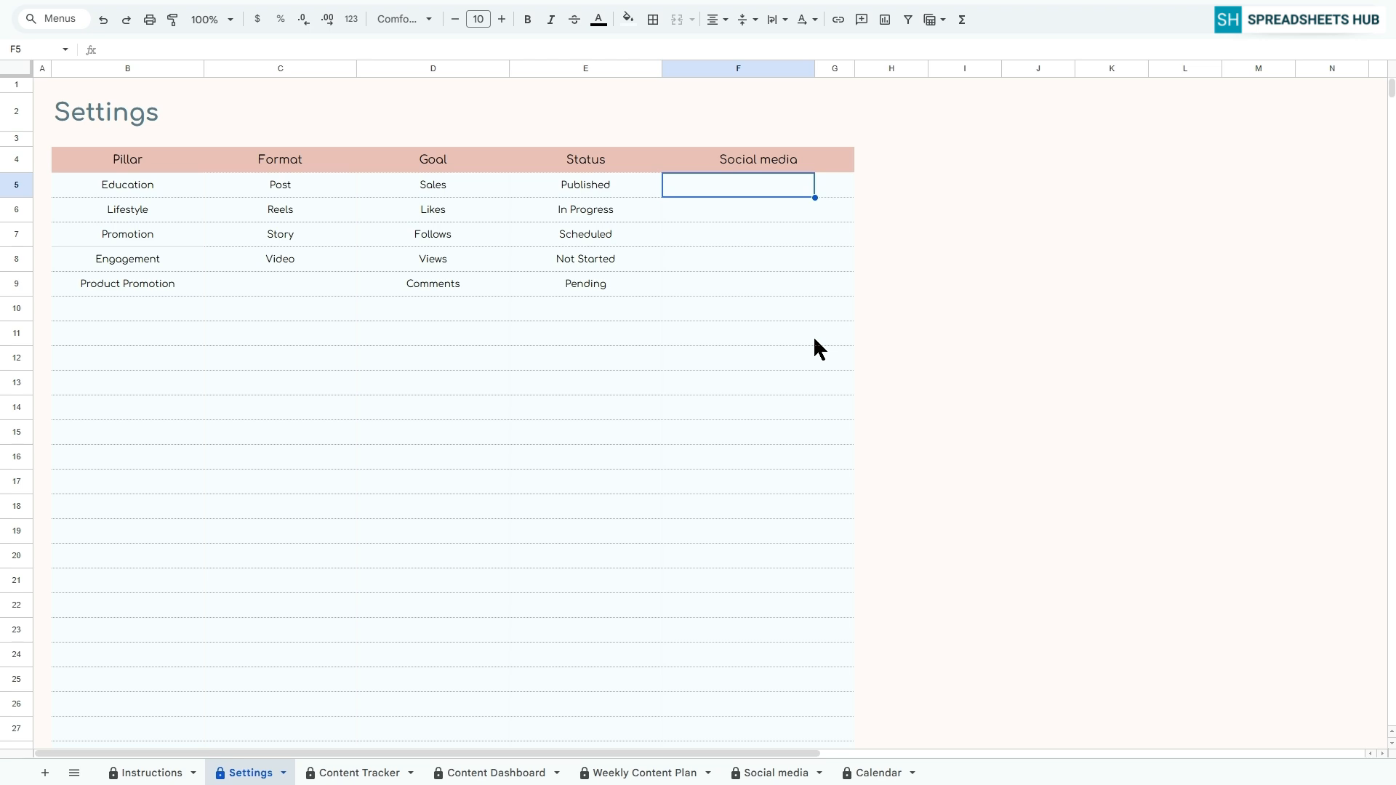
pyautogui.write('Instagram')
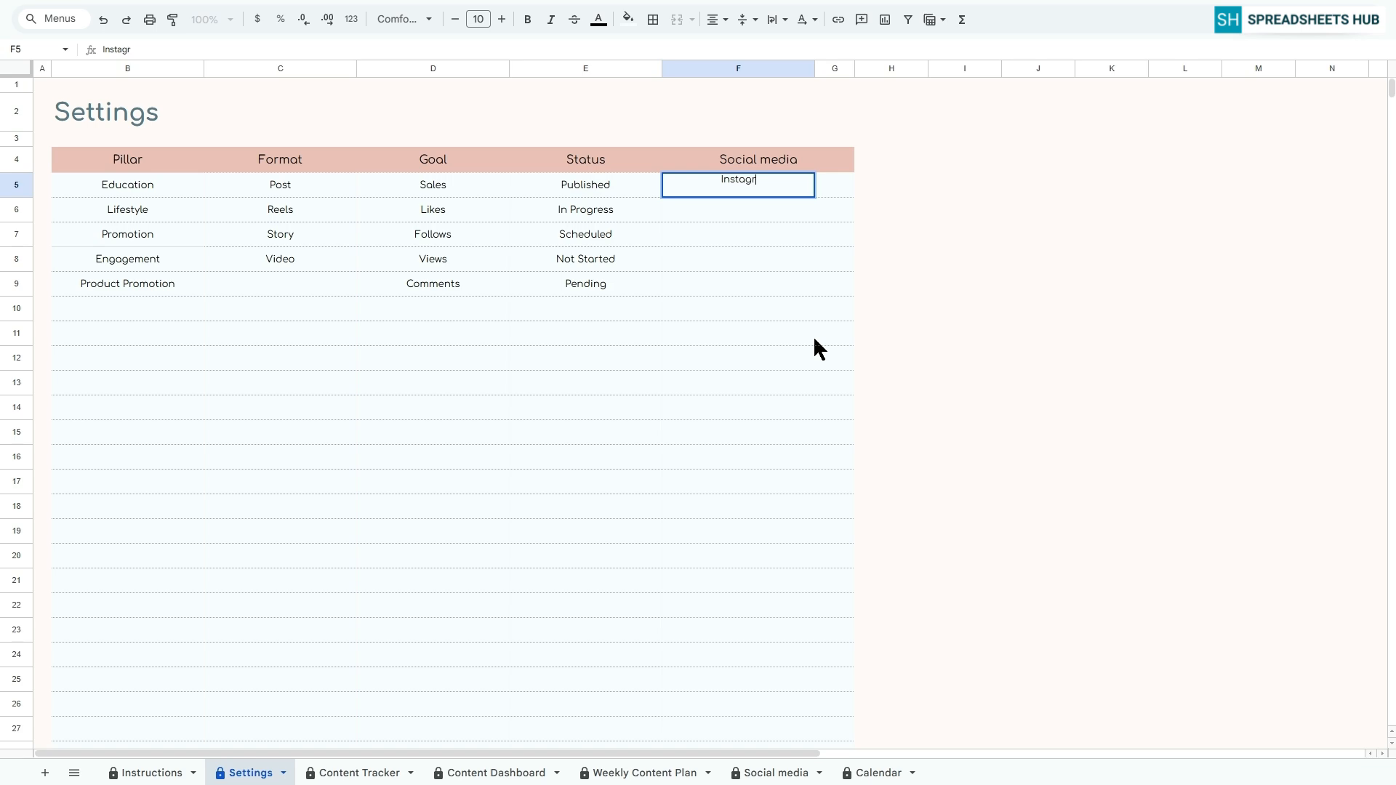
pyautogui.press('Return')
# Insert an Instagram logo into cell G5 from a Google Images search for "instagram"
pyautogui.click(832, 186)
pyautogui.click(1360, 22)
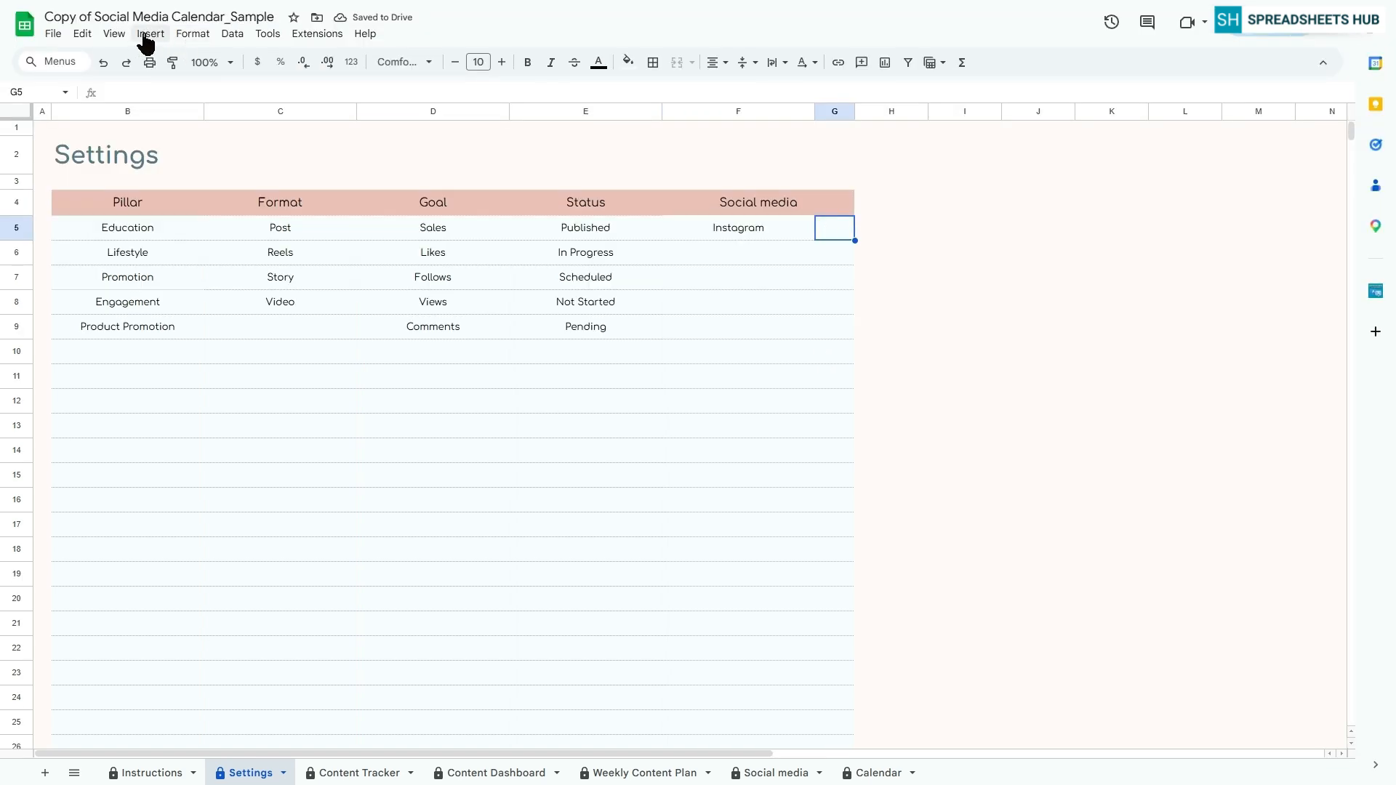
pyautogui.click(148, 34)
pyautogui.moveTo(190, 249)
pyautogui.click(411, 251)
pyautogui.click(509, 134)
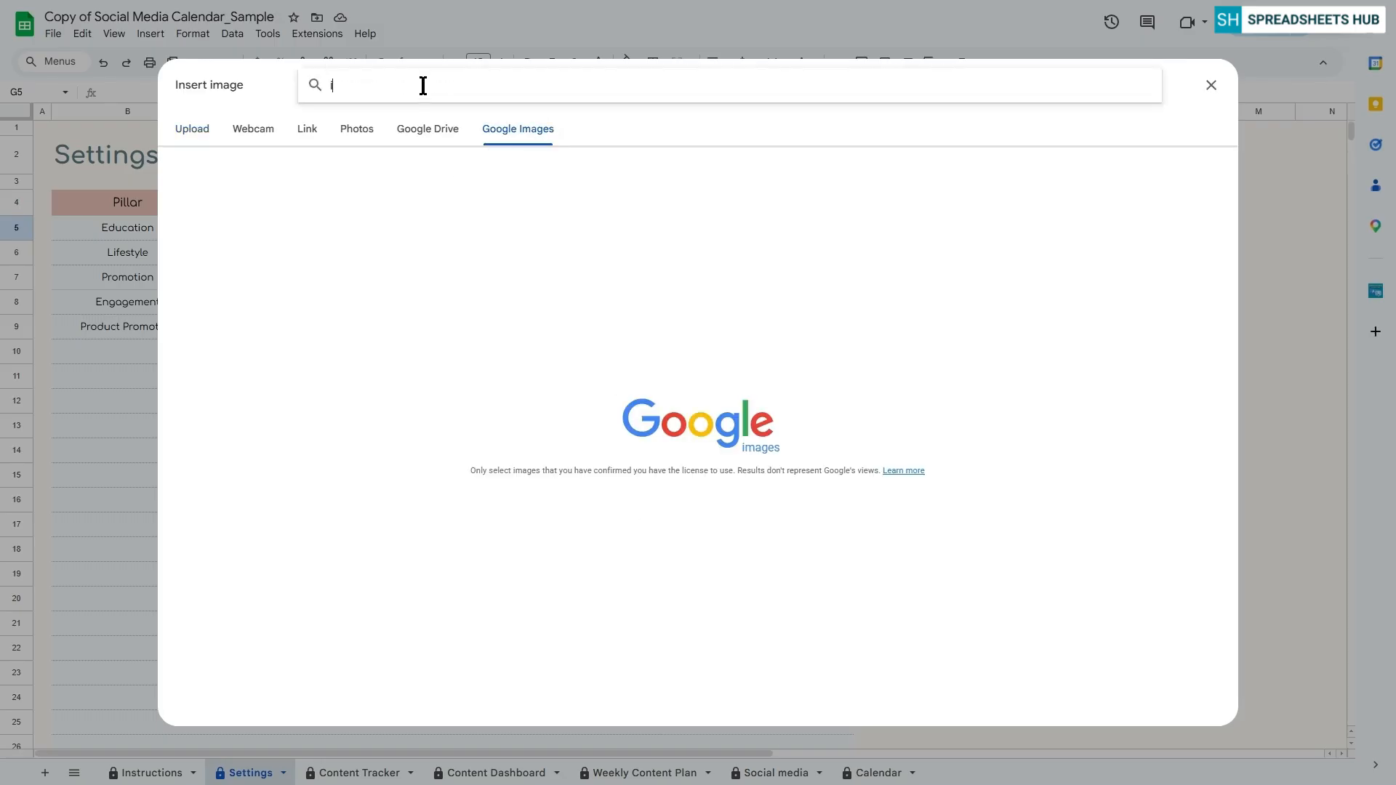
pyautogui.write('instagram')
pyautogui.press('Return')
pyautogui.click(1163, 213)
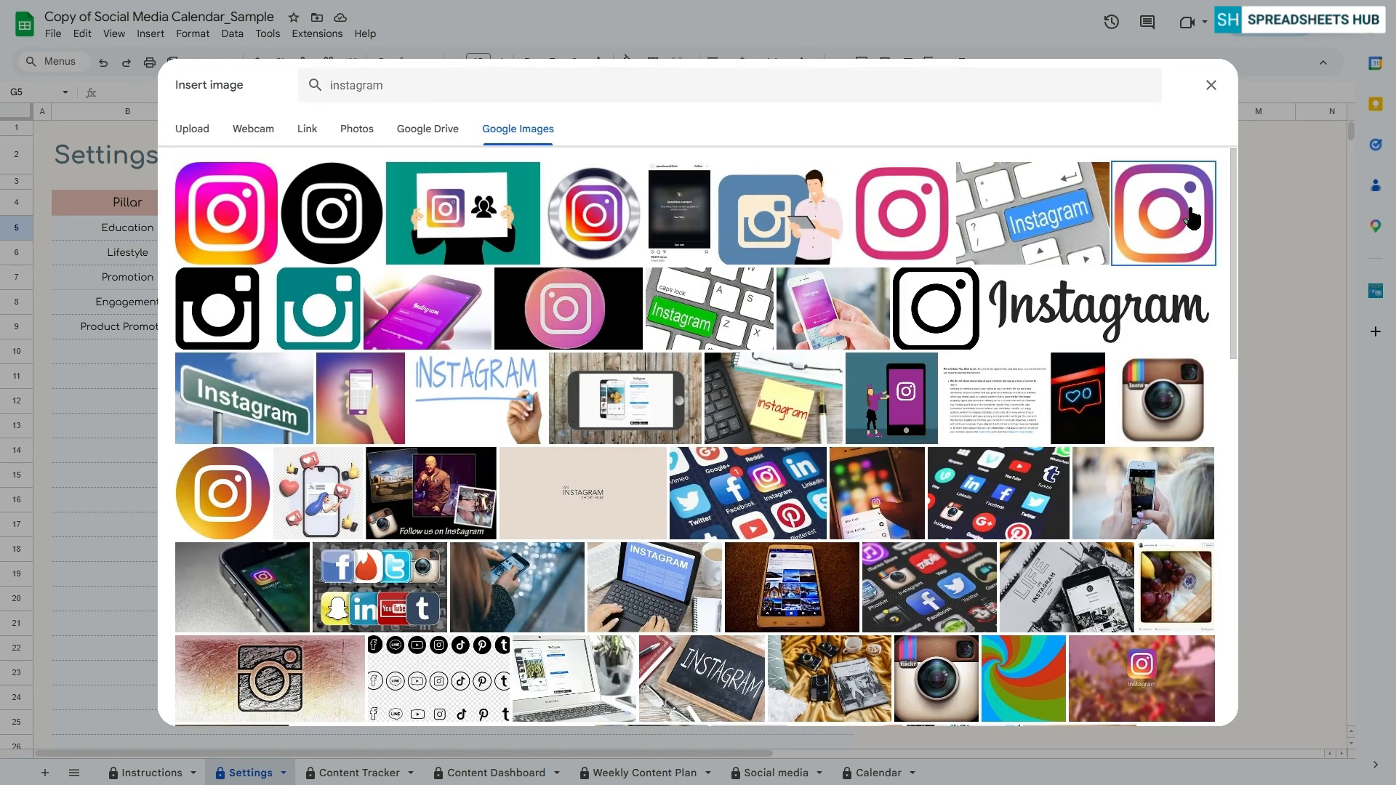
pyautogui.click(1190, 707)
# Add Facebook, TikTok, YouTube and LinkedIn below Instagram in the Social media column
pyautogui.click(792, 211)
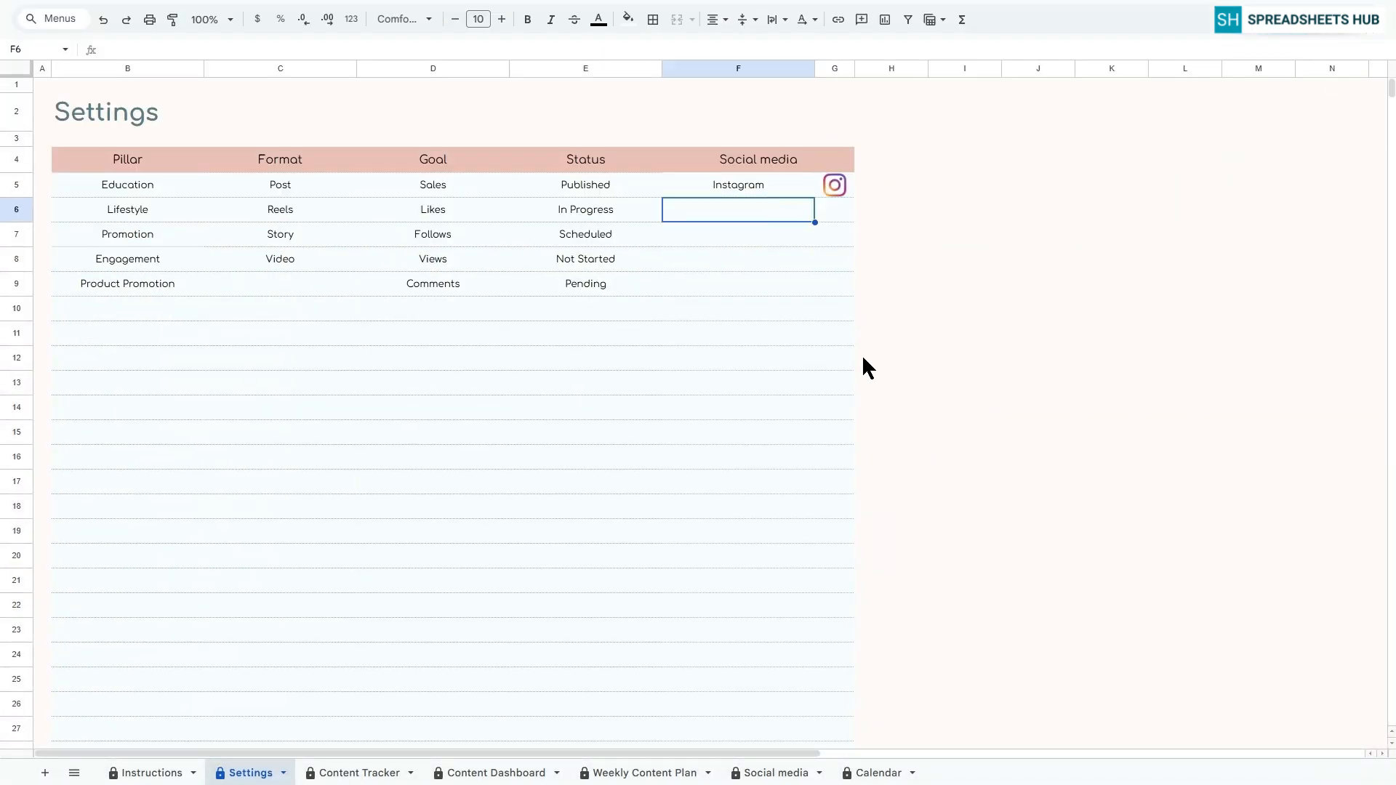
pyautogui.write('Facebook')
pyautogui.press('Return')
pyautogui.write('TikTok')
pyautogui.press('Return')
pyautogui.write('YouTube')
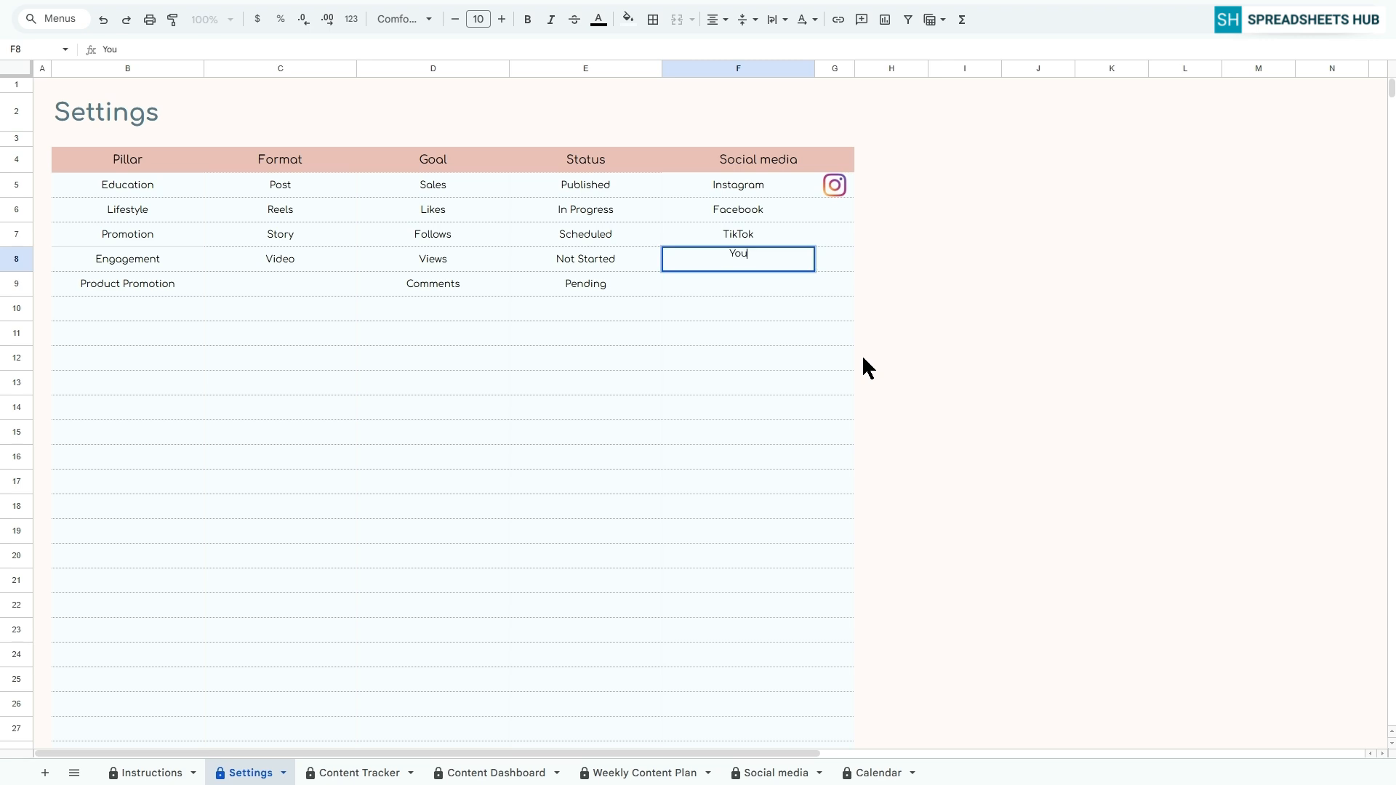
pyautogui.press('Return')
pyautogui.write('LinkedIn')
pyautogui.press('Return')
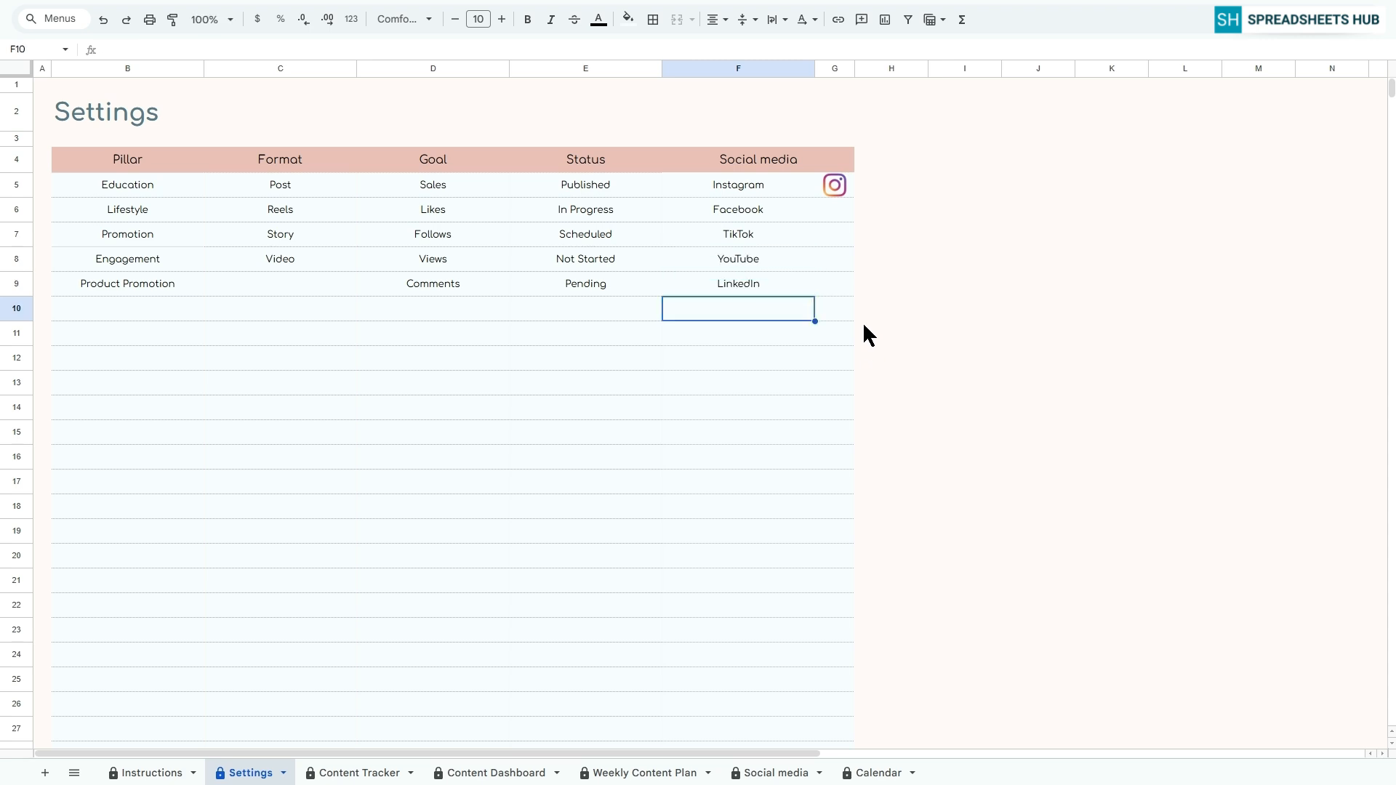
pyautogui.scroll(-15, 784, 338)
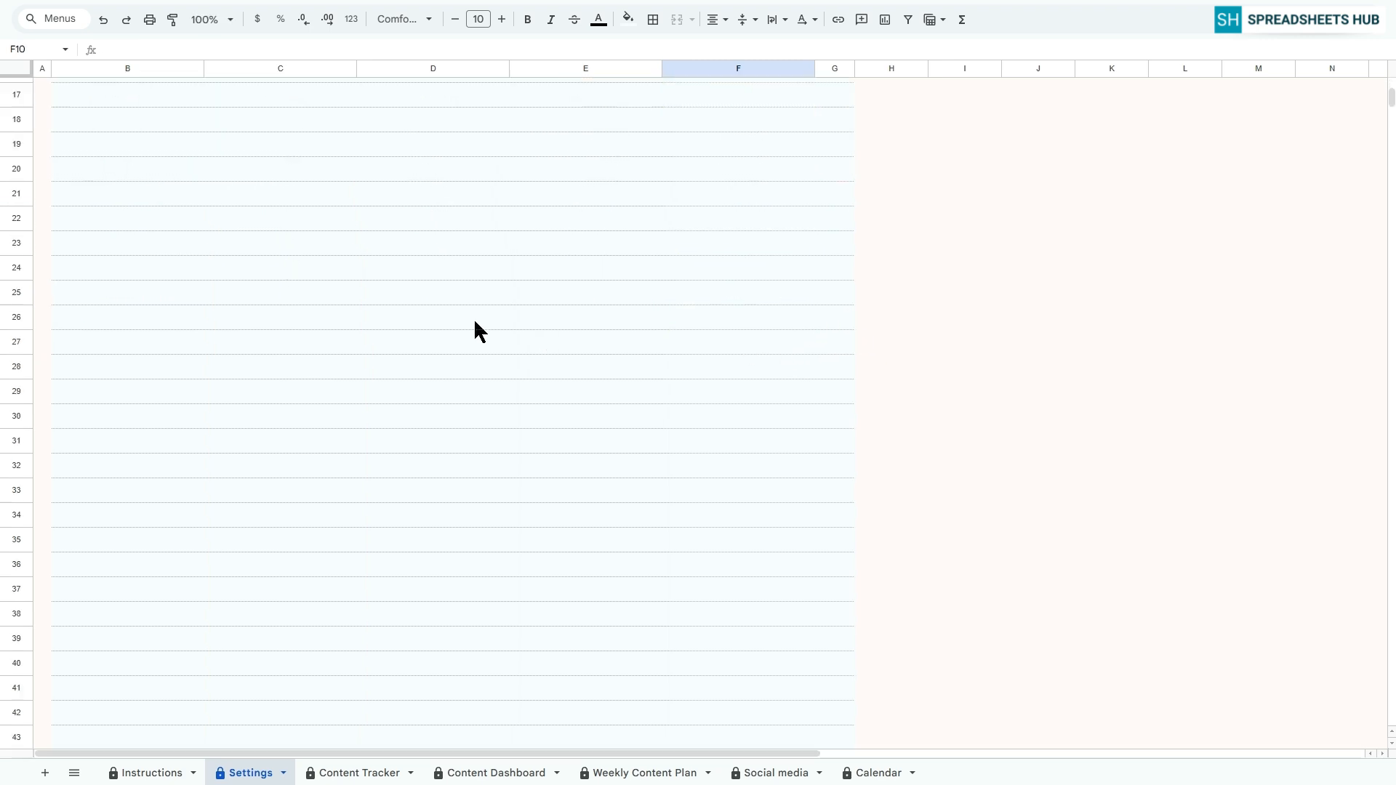
pyautogui.scroll(15, 688, 532)
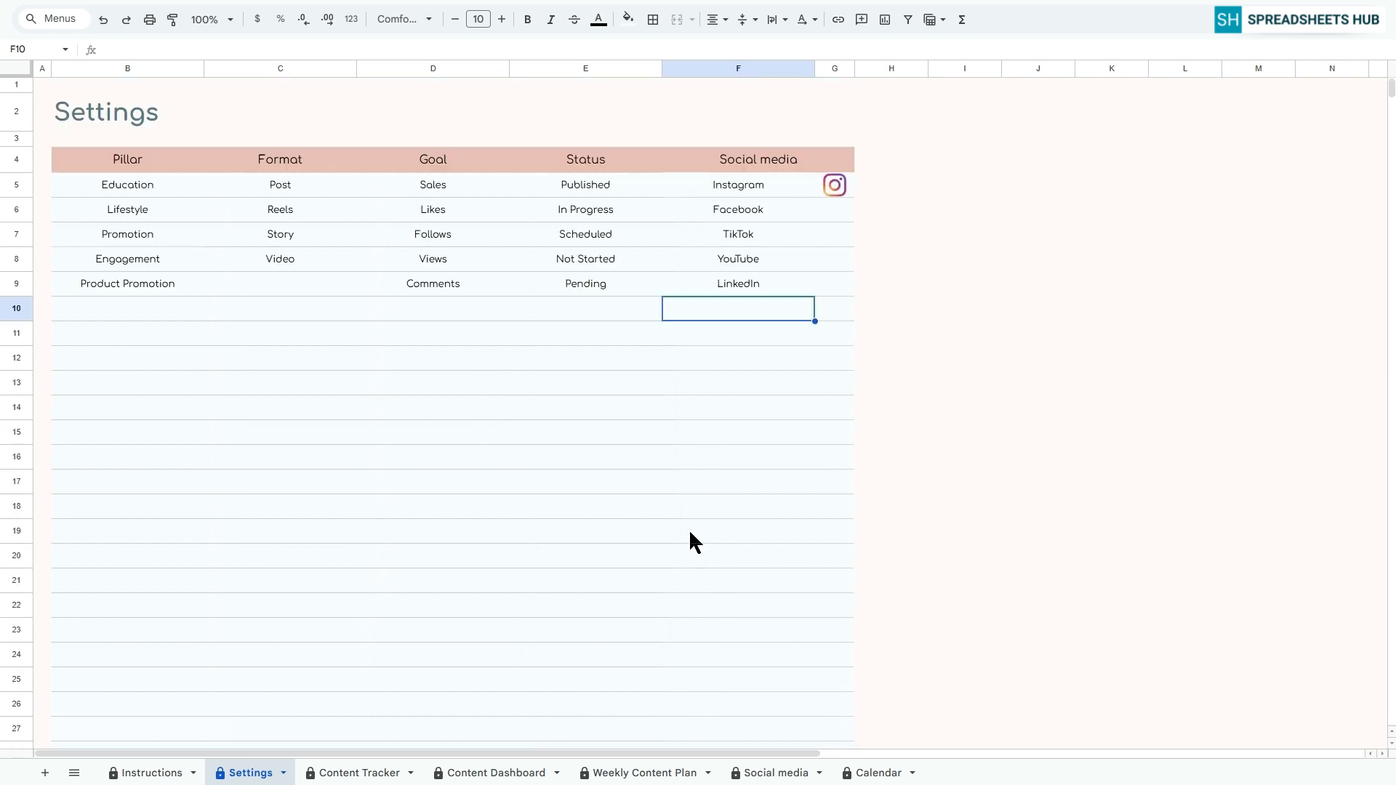
pyautogui.click(43, 86)
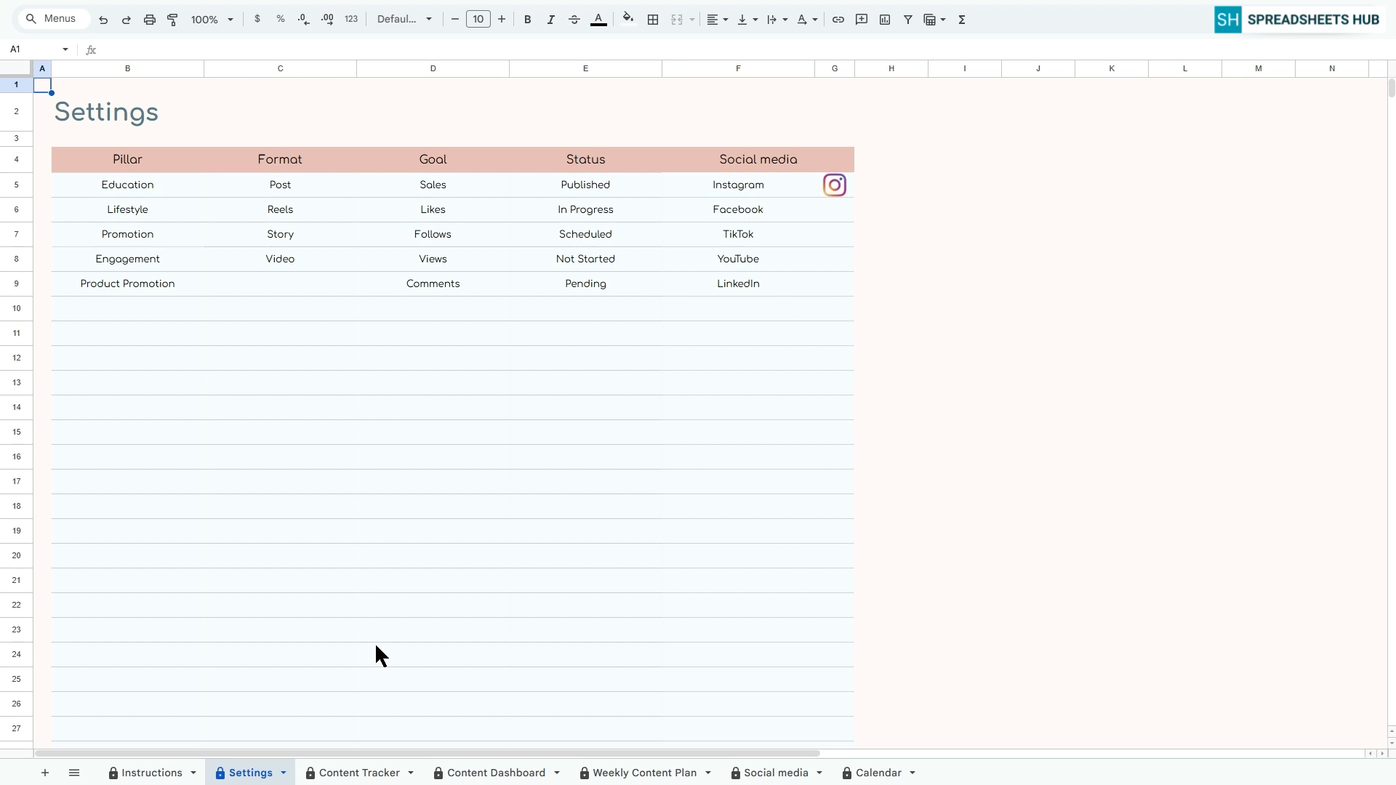
# In row 5 of the Content Tracker sheet, set the pillar to Education, the format to Reels and the goal to Sales
pyautogui.click(363, 772)
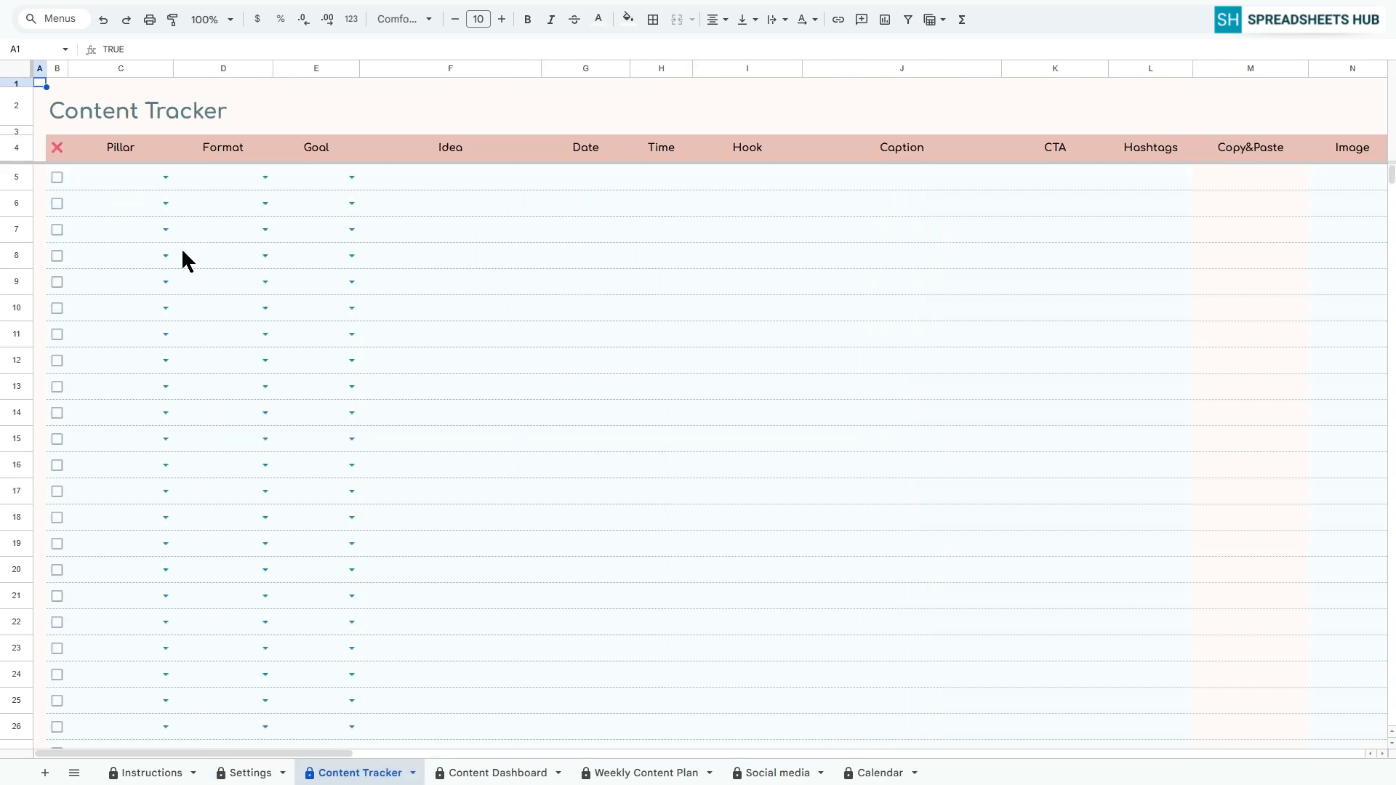
pyautogui.click(165, 177)
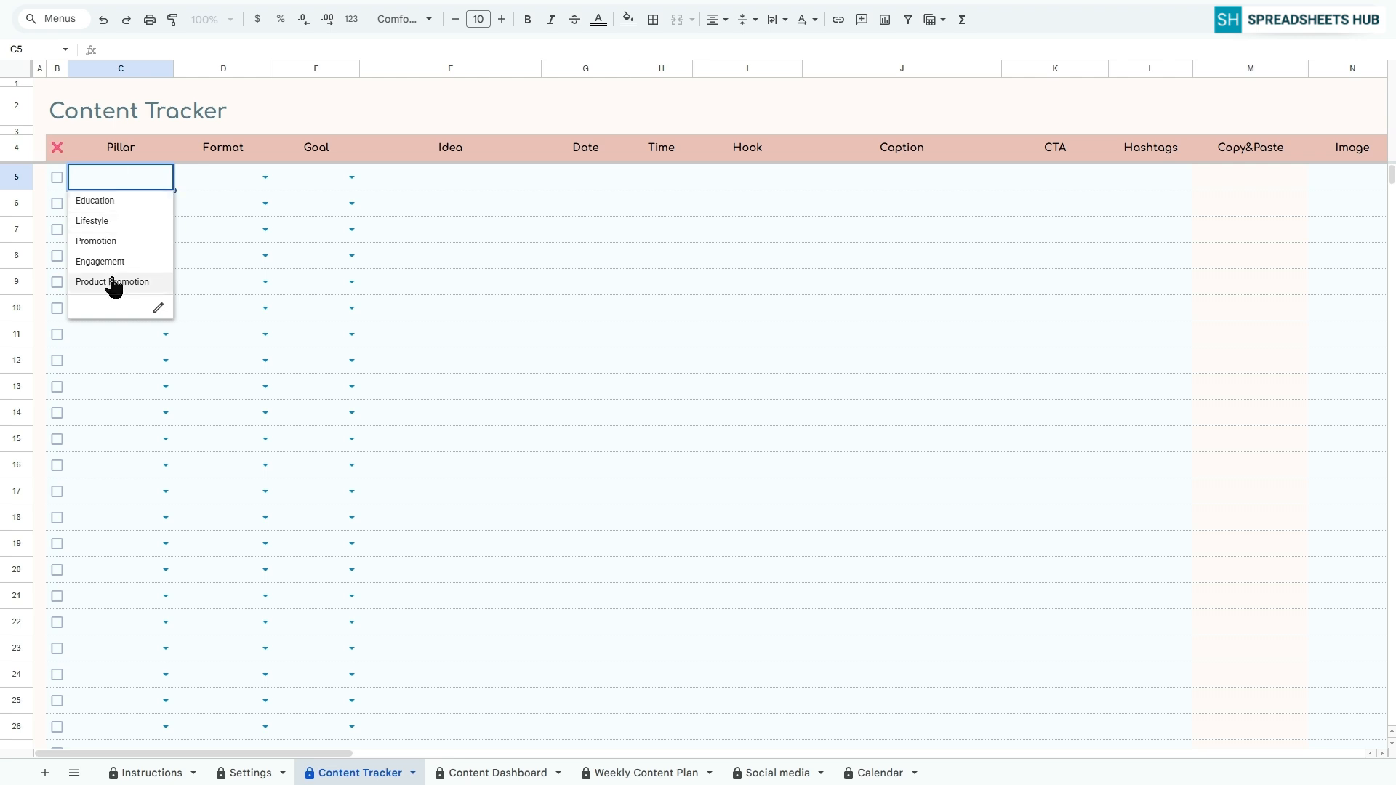
pyautogui.click(134, 202)
pyautogui.click(264, 177)
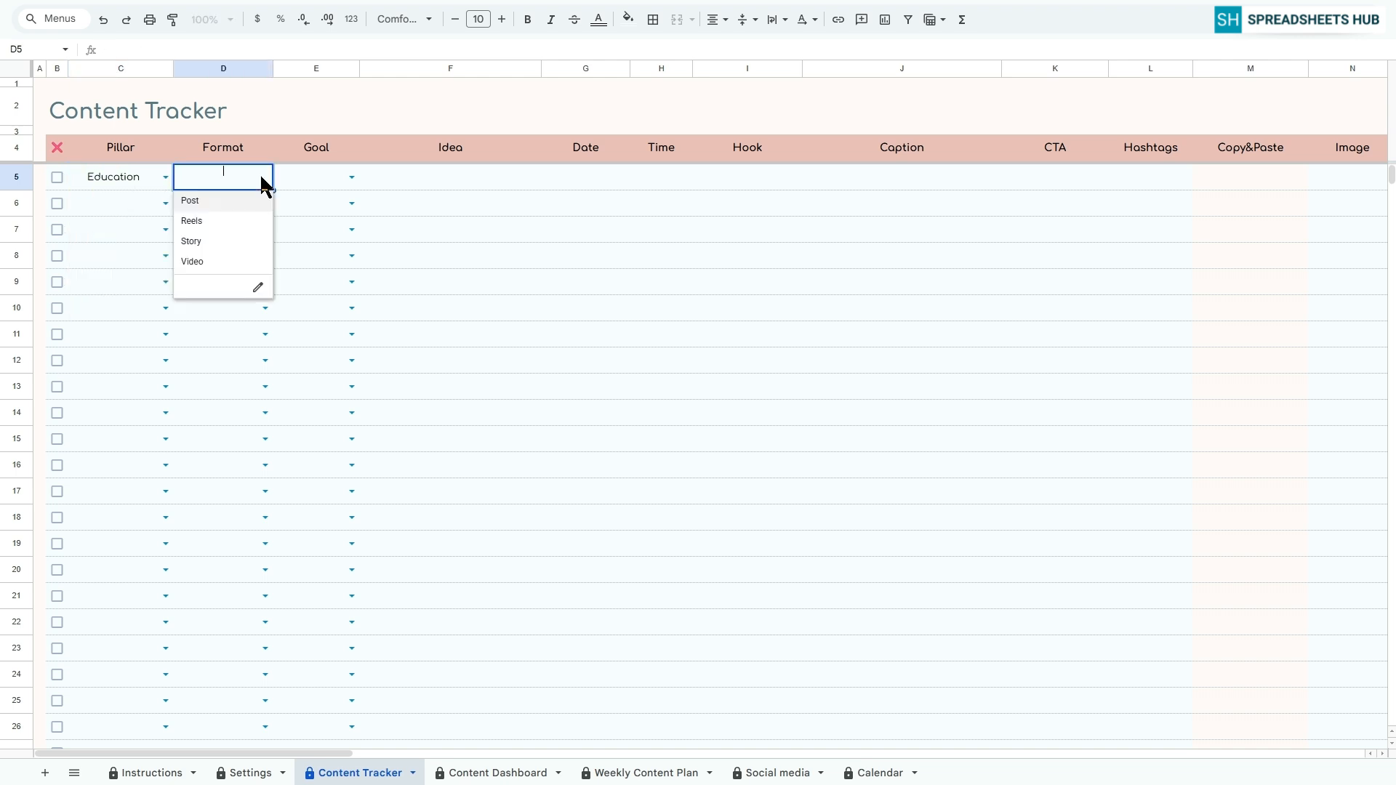
pyautogui.click(191, 221)
pyautogui.click(351, 177)
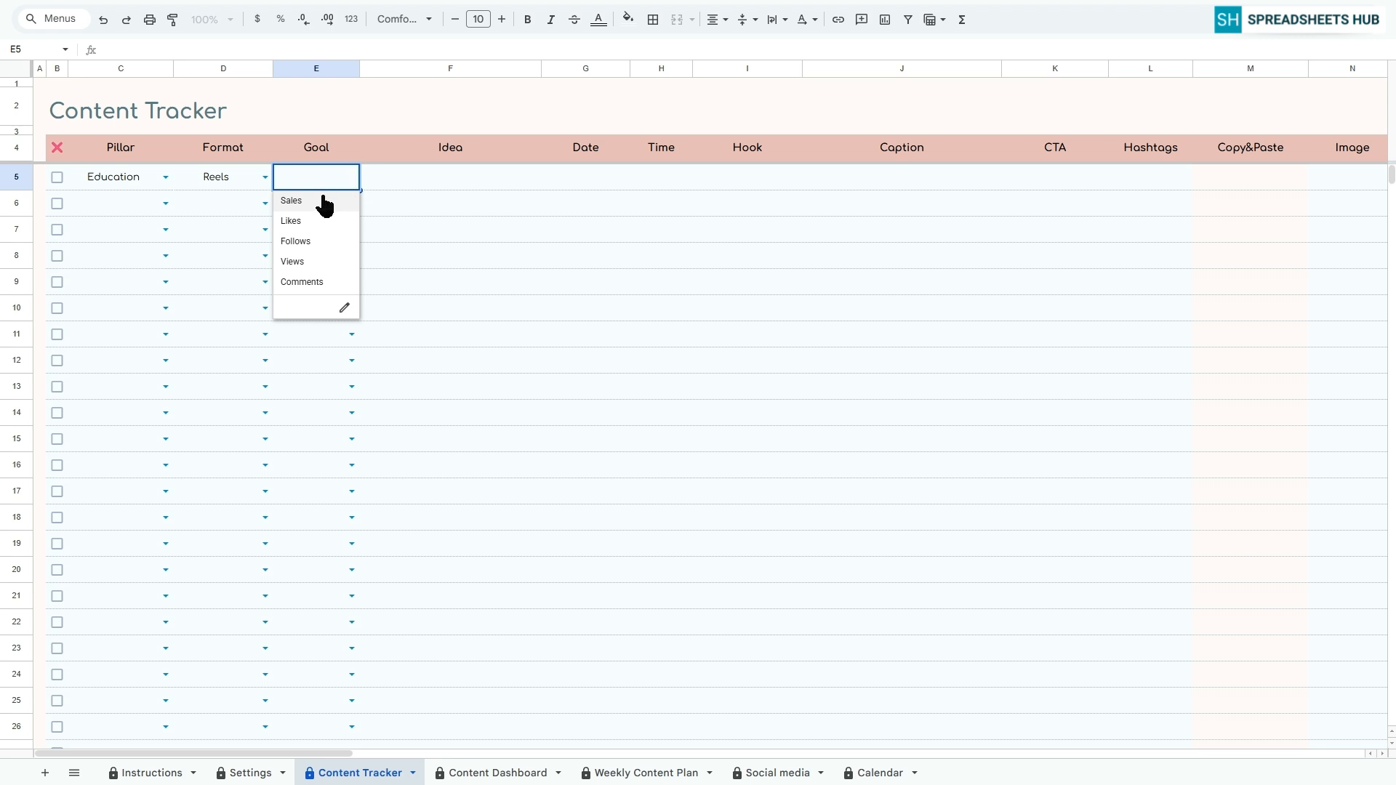
pyautogui.click(324, 201)
# Enter "How to save $500/month" as the idea in F5
pyautogui.click(408, 176)
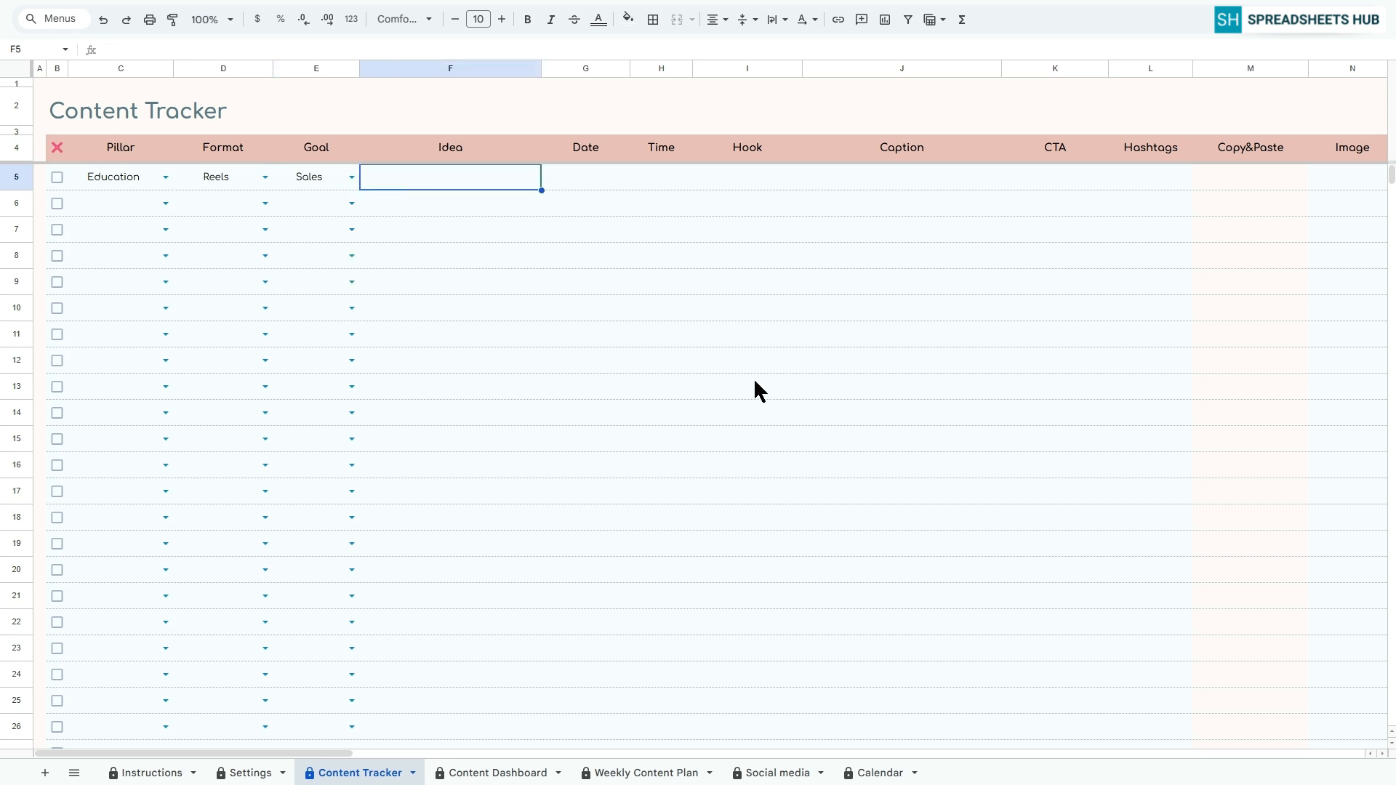
pyautogui.write('How to save $500')
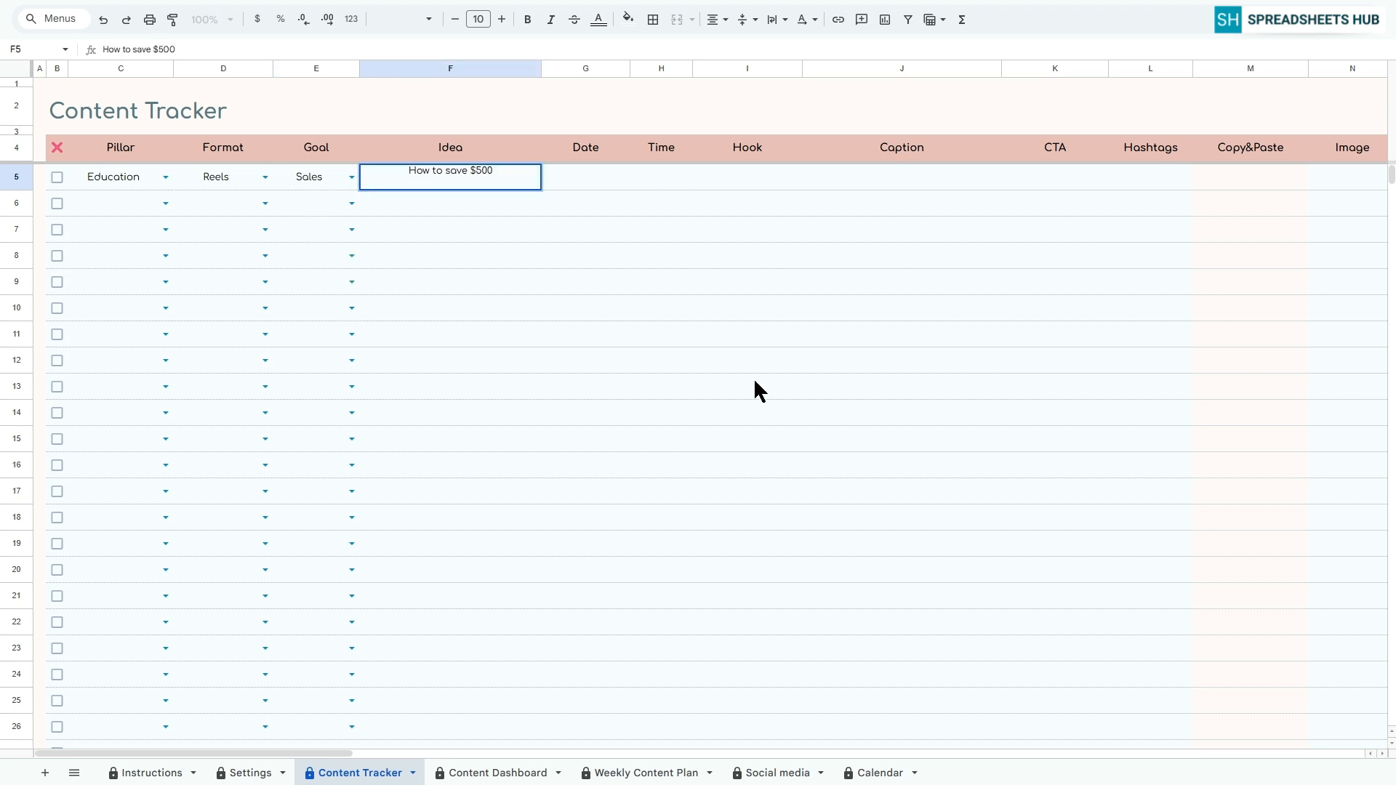
pyautogui.write('/month')
pyautogui.press('Return')
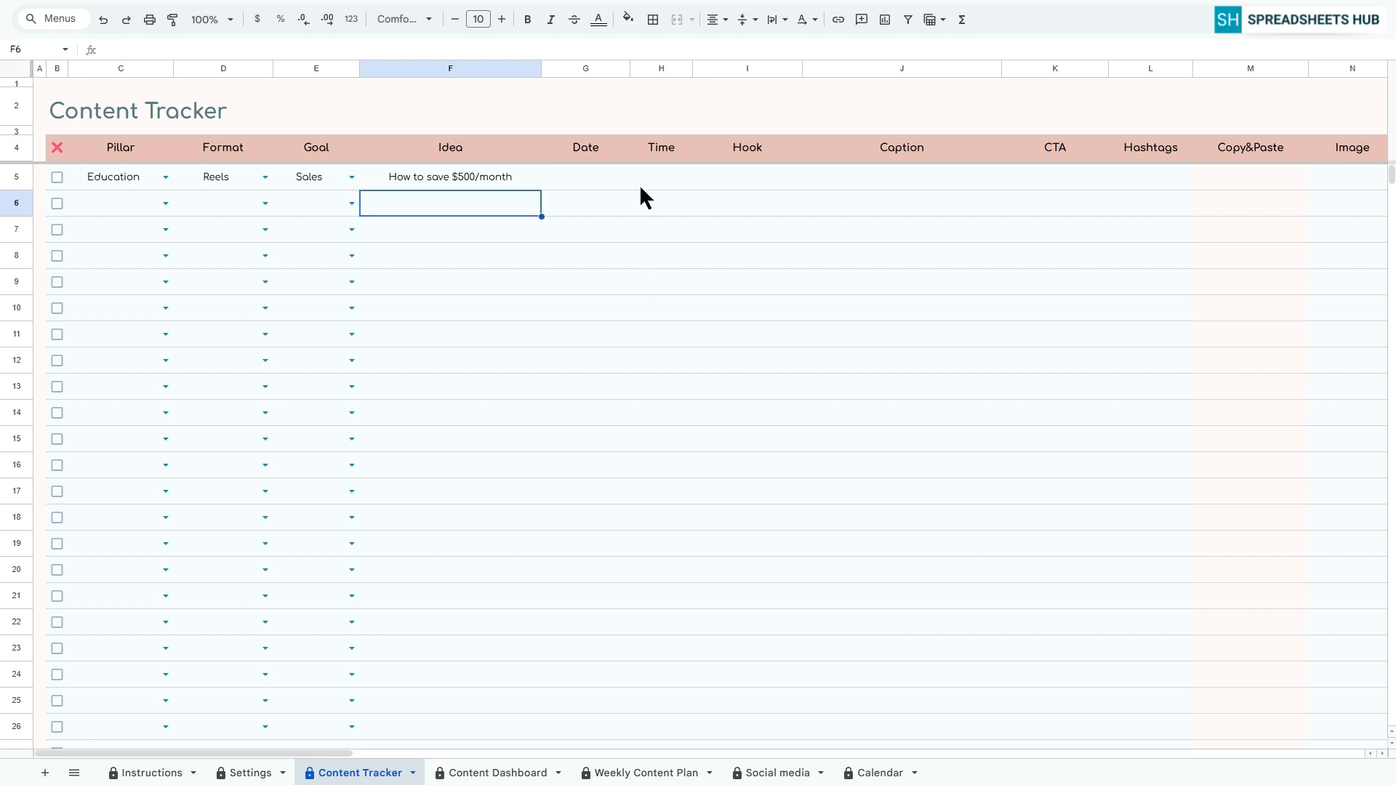
# Schedule the row 5 post for 19 Apr 2026 at 11:00 AM
pyautogui.click(600, 175)
pyautogui.doubleClick(600, 174)
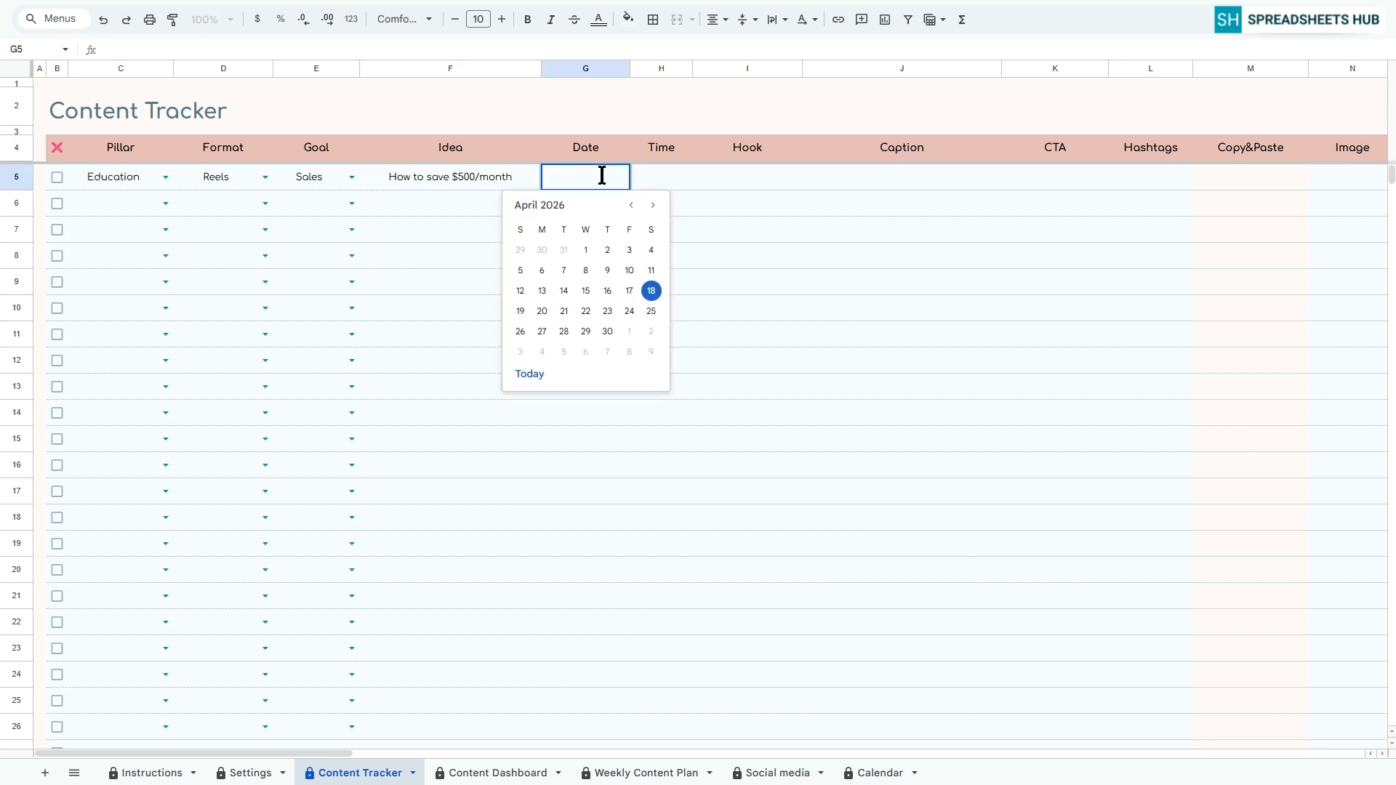
pyautogui.click(521, 311)
pyautogui.click(646, 174)
pyautogui.write('11')
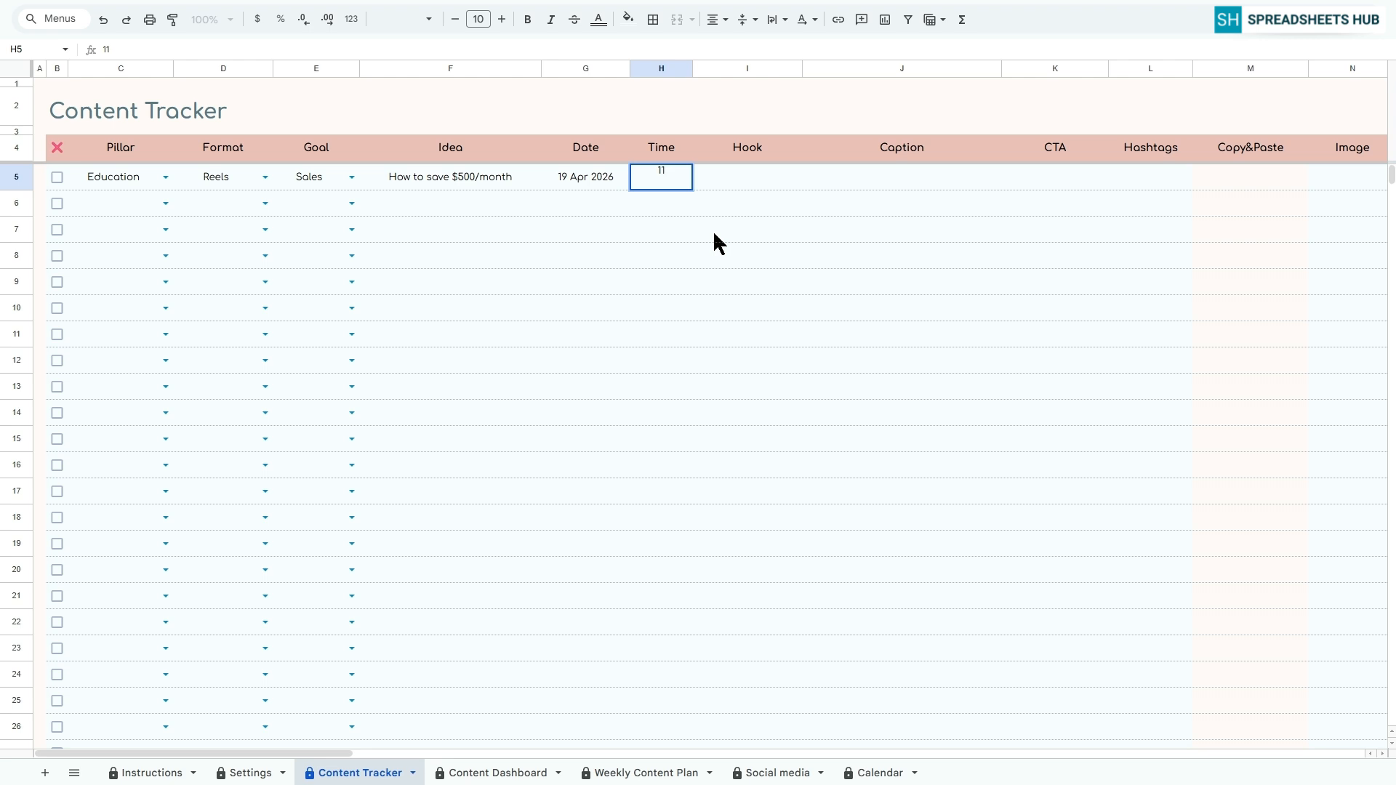
pyautogui.write(':00 AM')
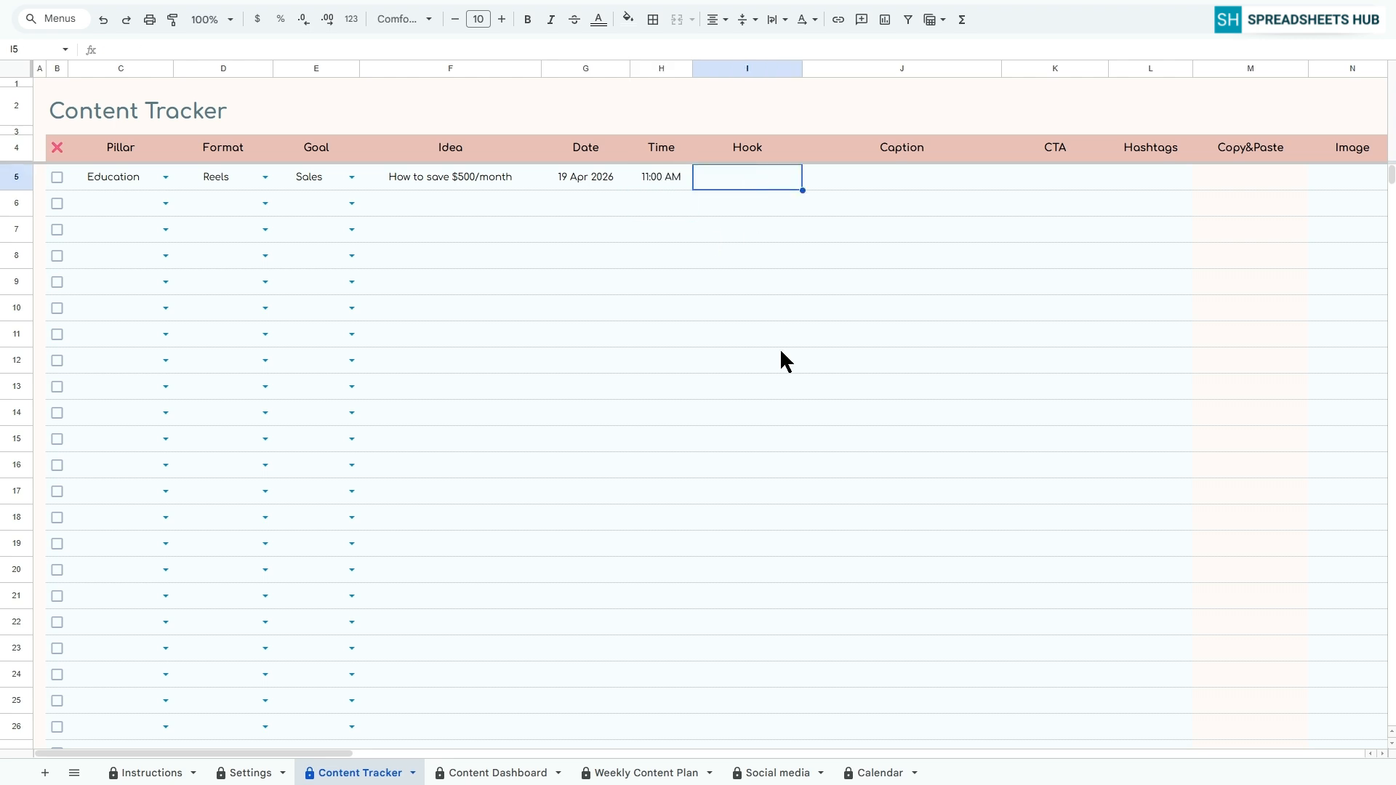
# Enter the hook "Struggling to save money?" and the caption "Here are 5 simple ways to save $500/month!" in row 5
pyautogui.write('Struggling to save money')
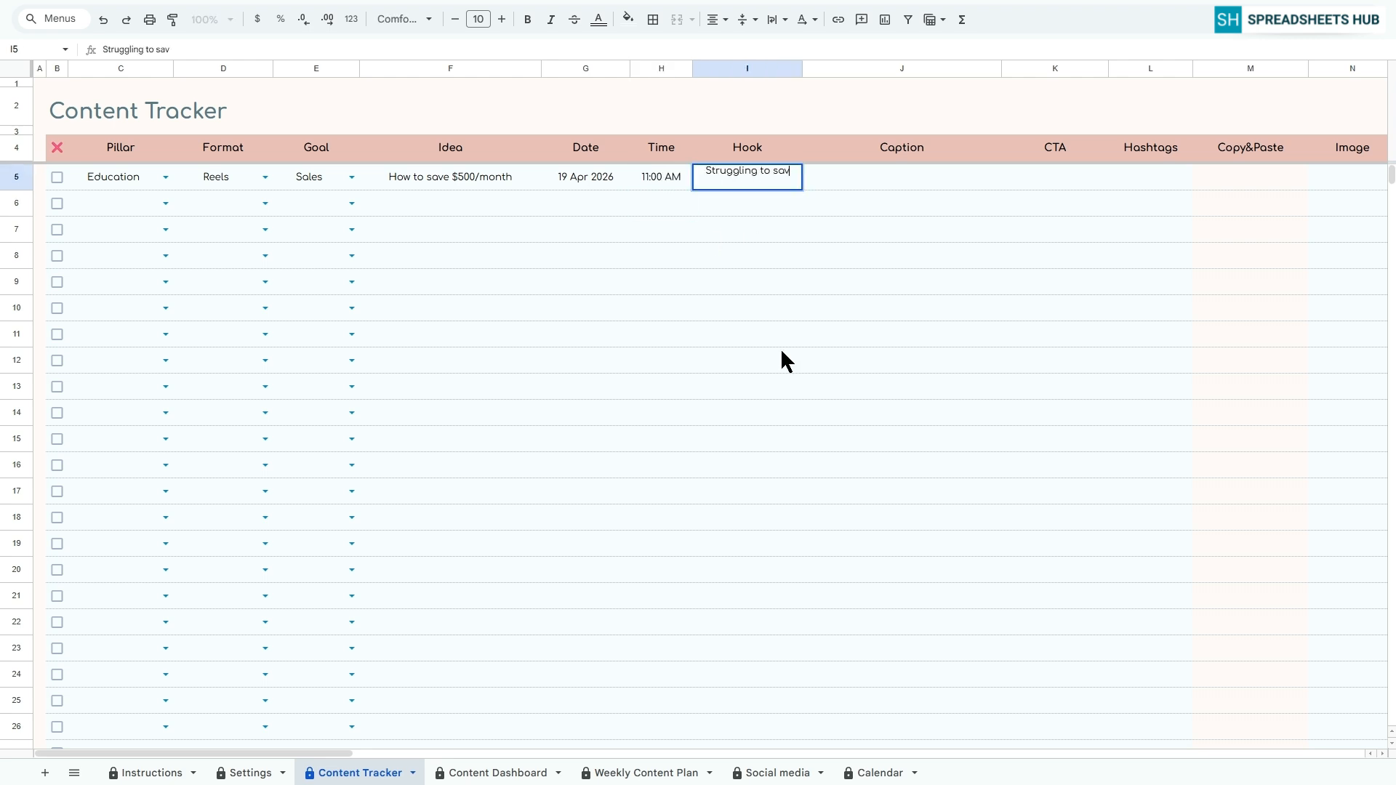
pyautogui.press('Return')
pyautogui.doubleClick(766, 173)
pyautogui.write('?')
pyautogui.press('Tab')
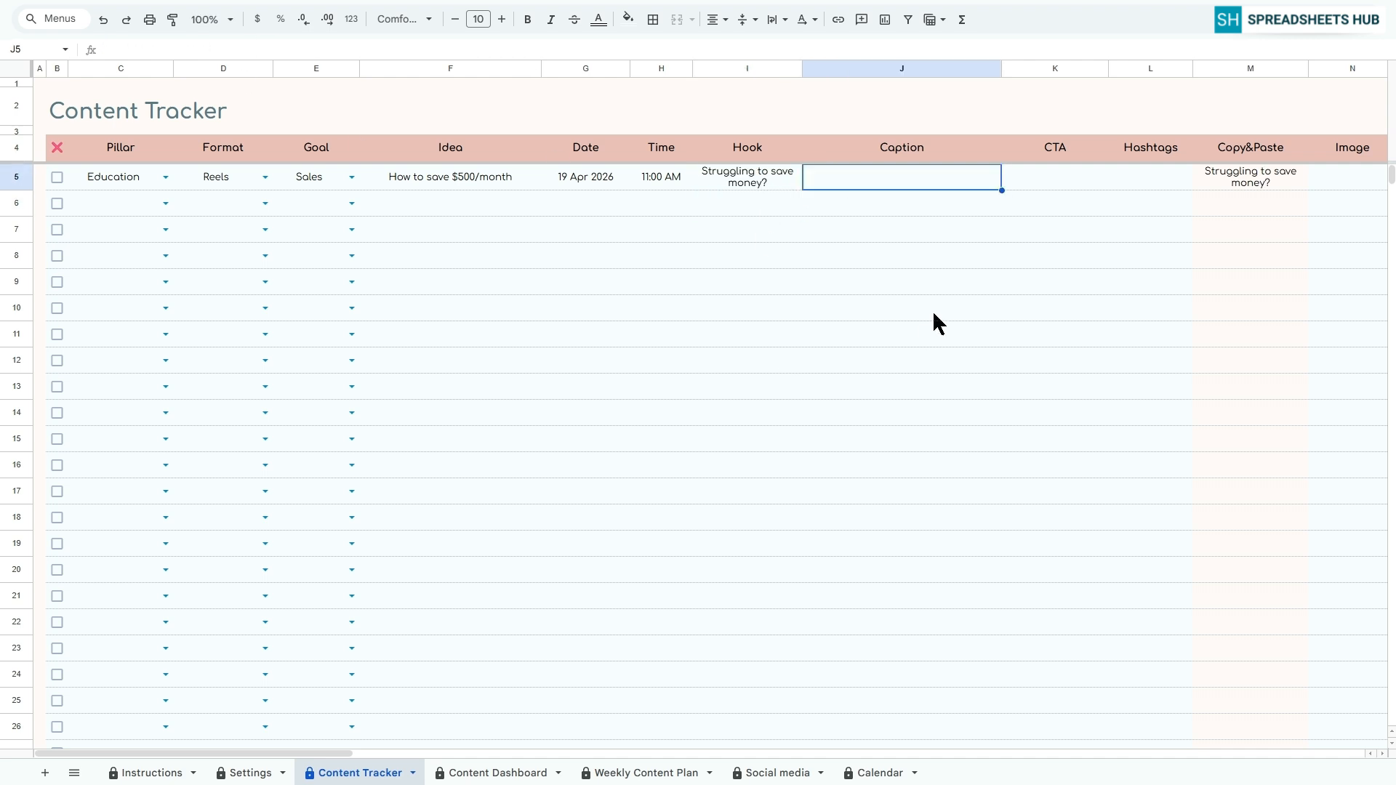
pyautogui.write('Here are 5 simpl')
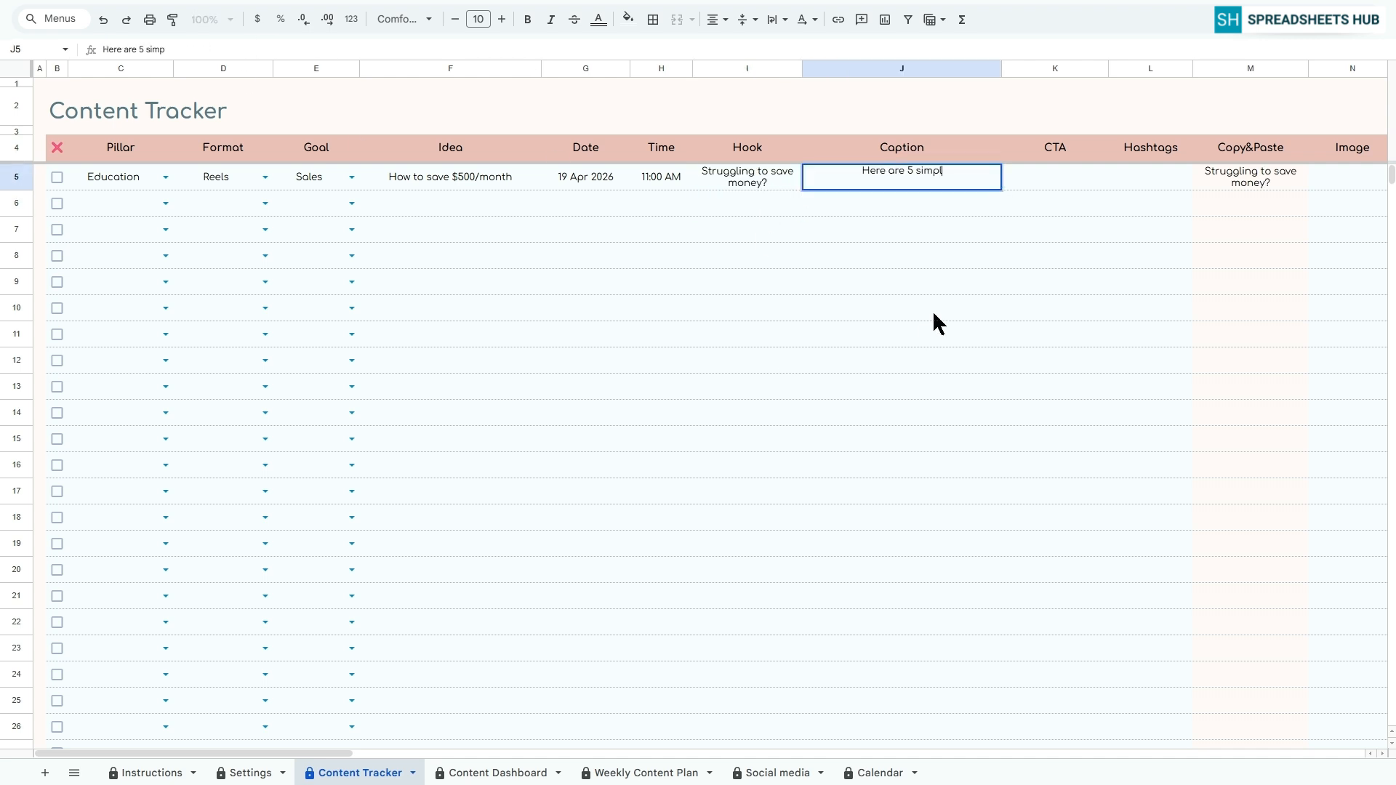
pyautogui.write('e ways to save $500/month!')
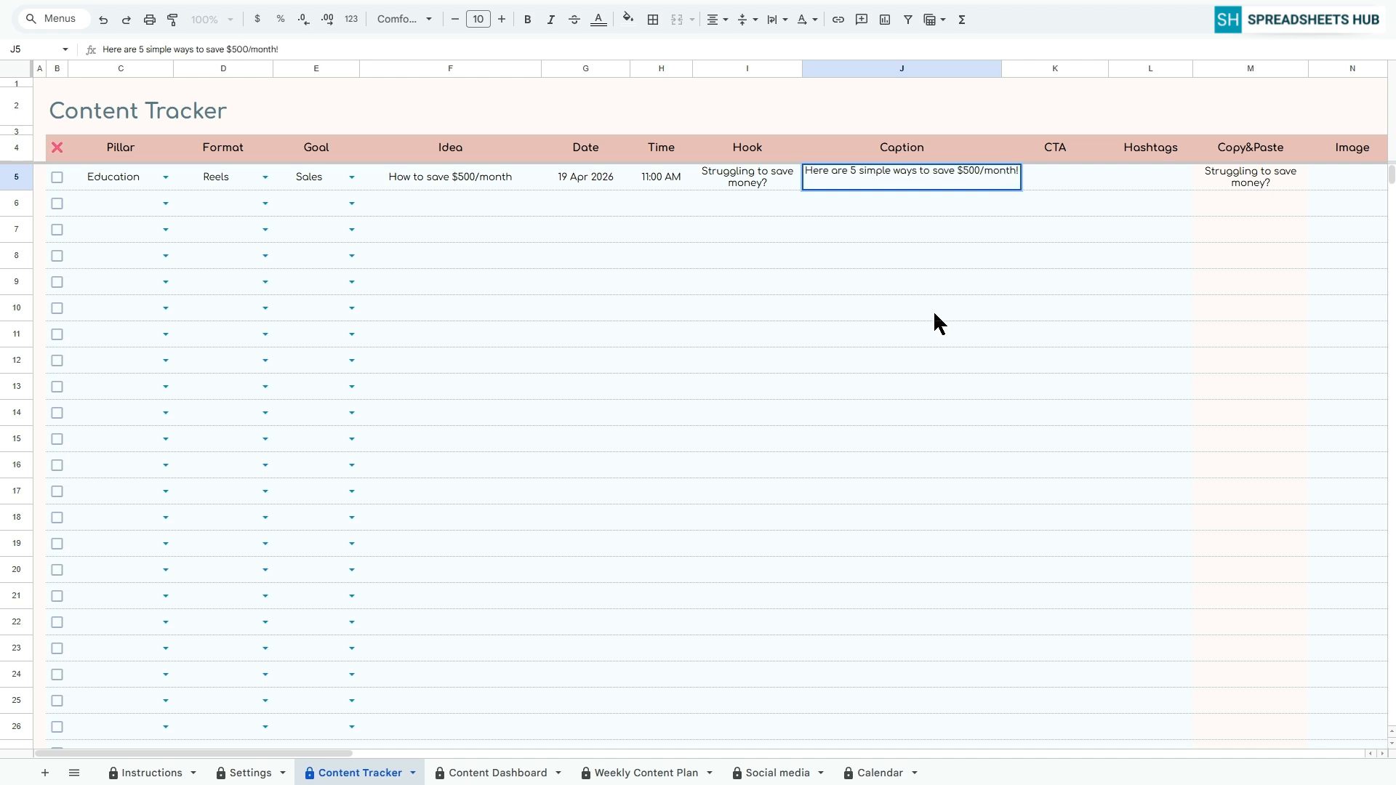
pyautogui.press('Tab')
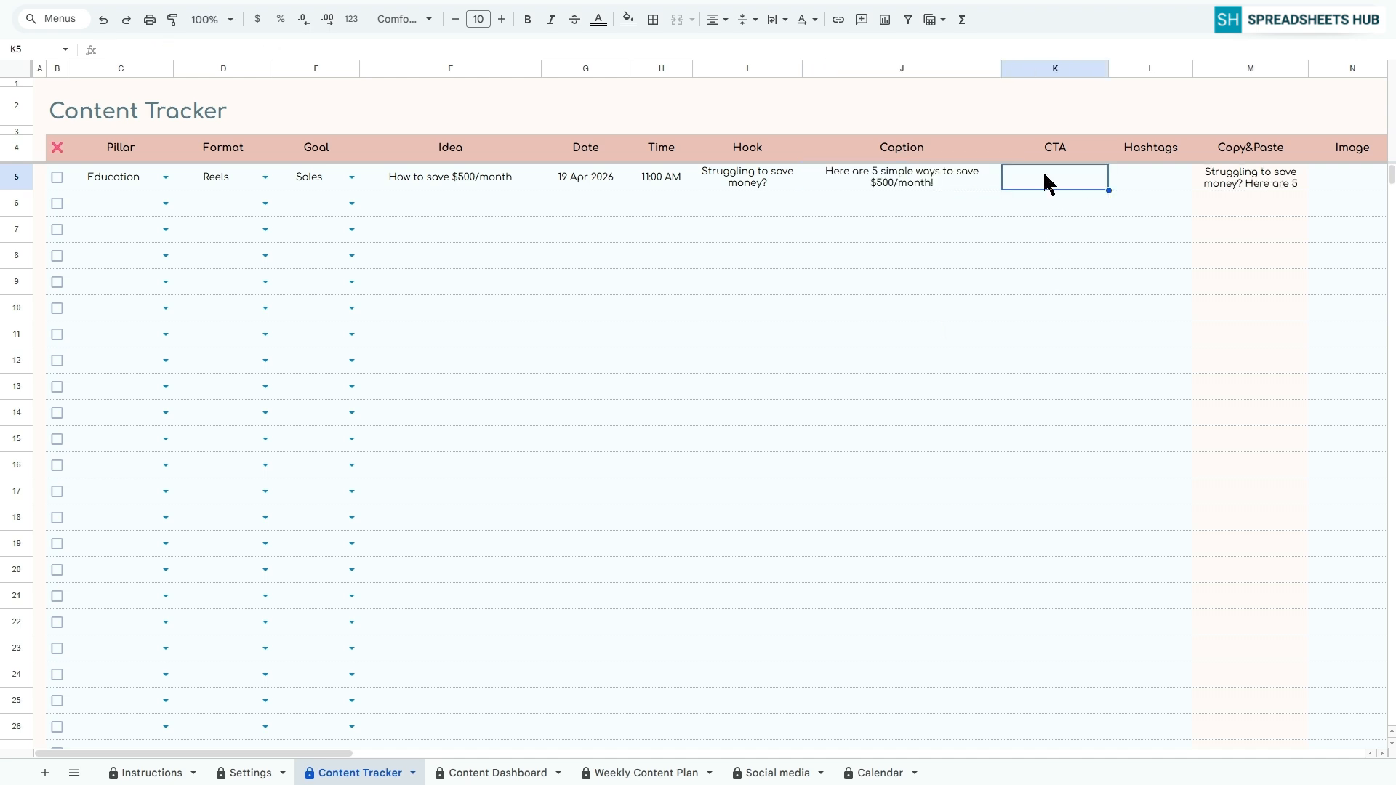
# Add the CTA "Save this post" and the hashtags "#budget #saving #finance" to row 5
pyautogui.write('Save this post')
pyautogui.press('Tab')
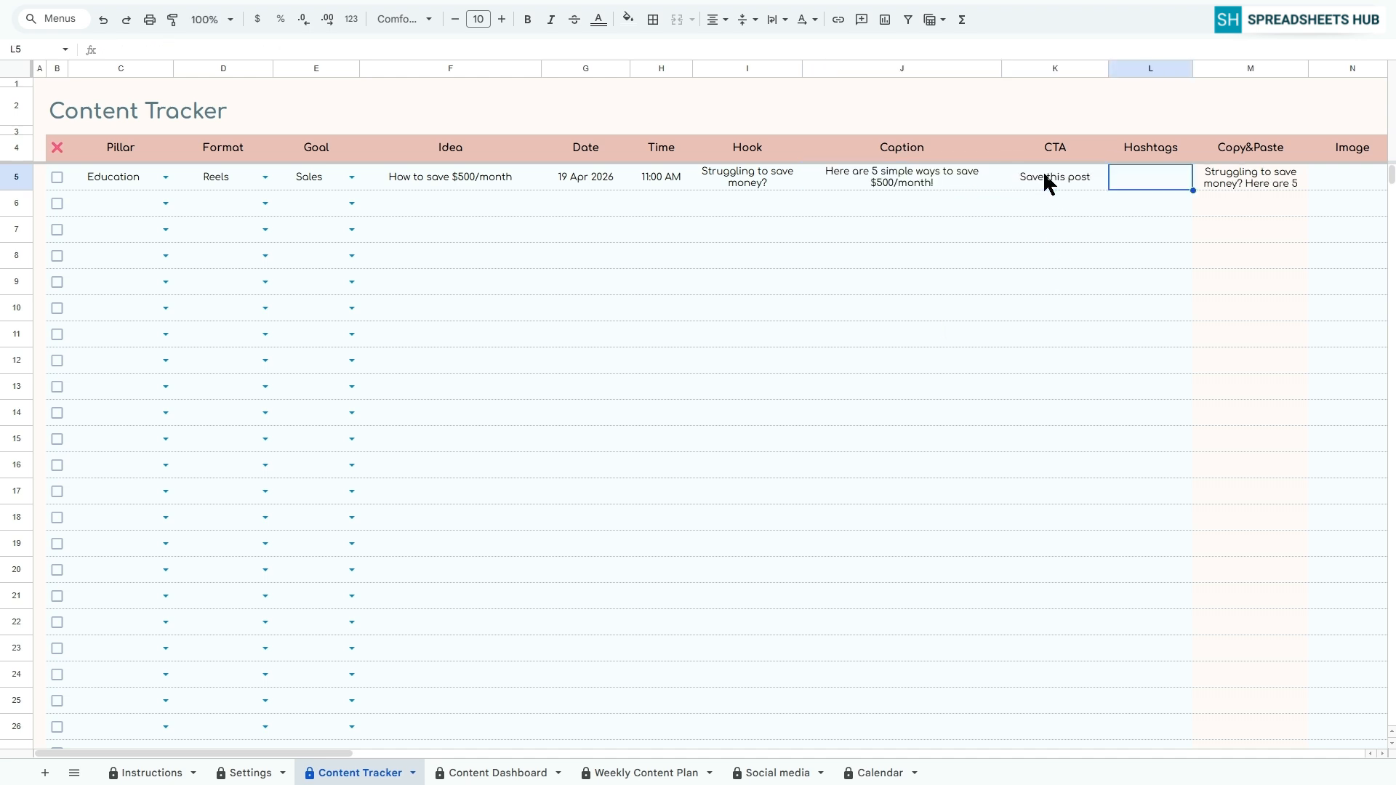
pyautogui.write('#budget')
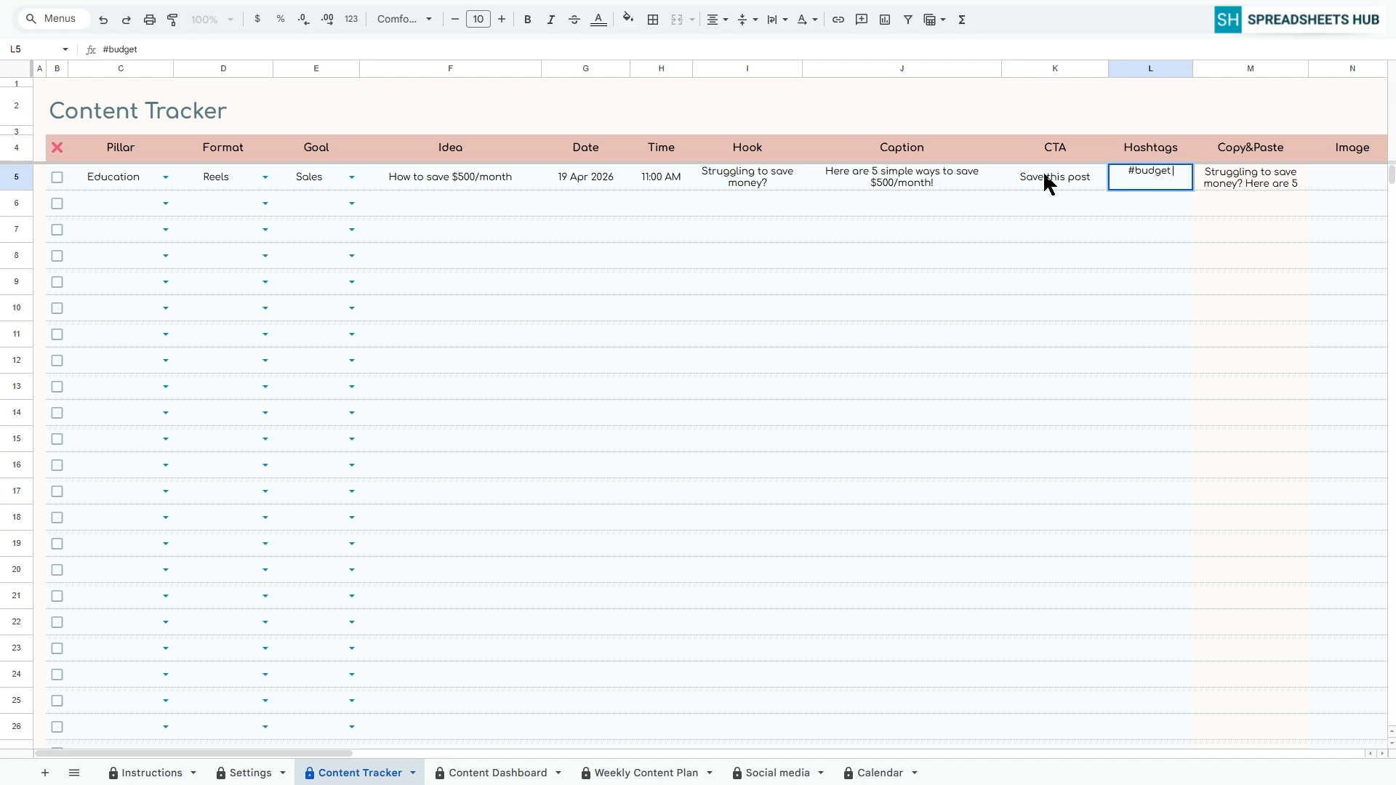
pyautogui.write(' #saving #finance')
pyautogui.press('Return')
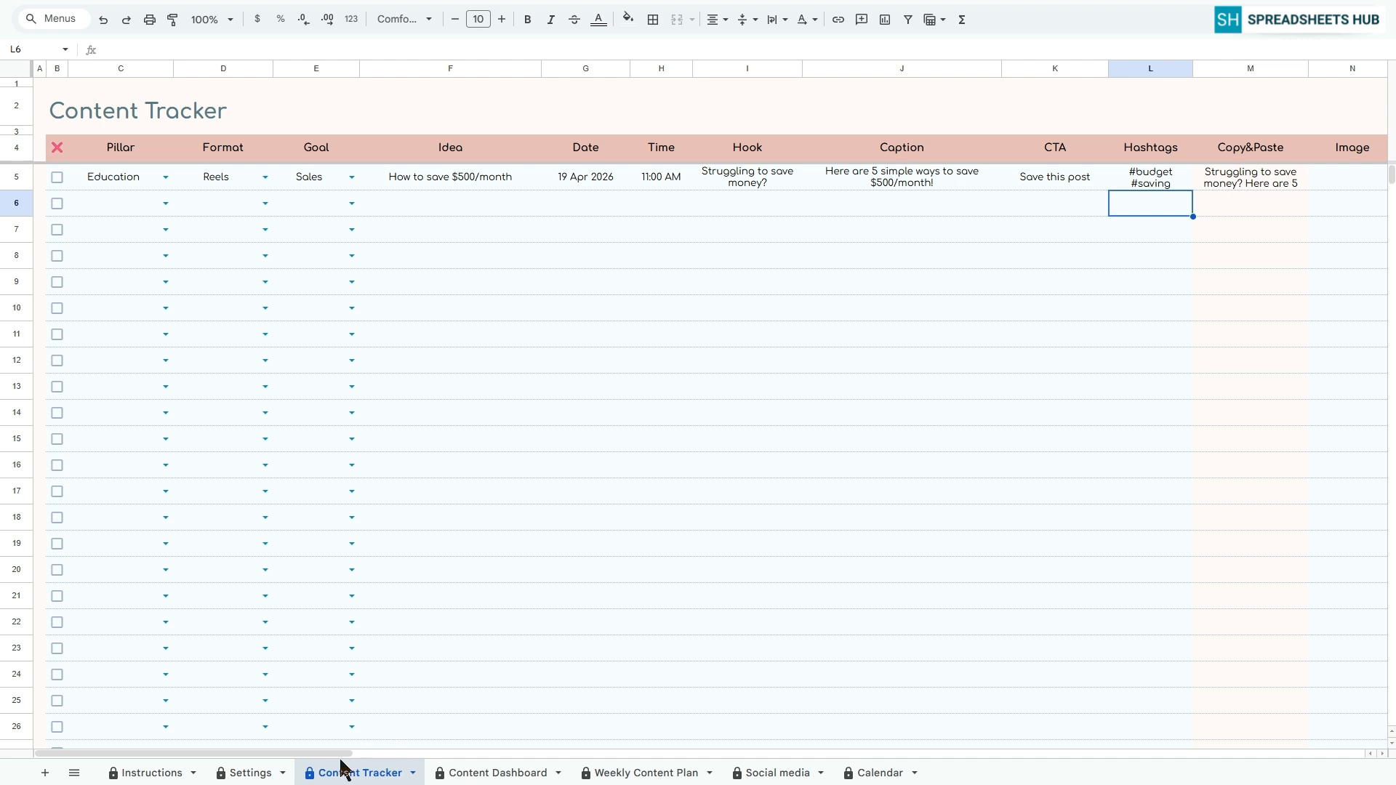
# Assign Instagram, Facebook, TikTok and LinkedIn to the row 5 Social media columns and set its status to In Progress
pyautogui.moveTo(342, 756); pyautogui.dragTo(432, 756)
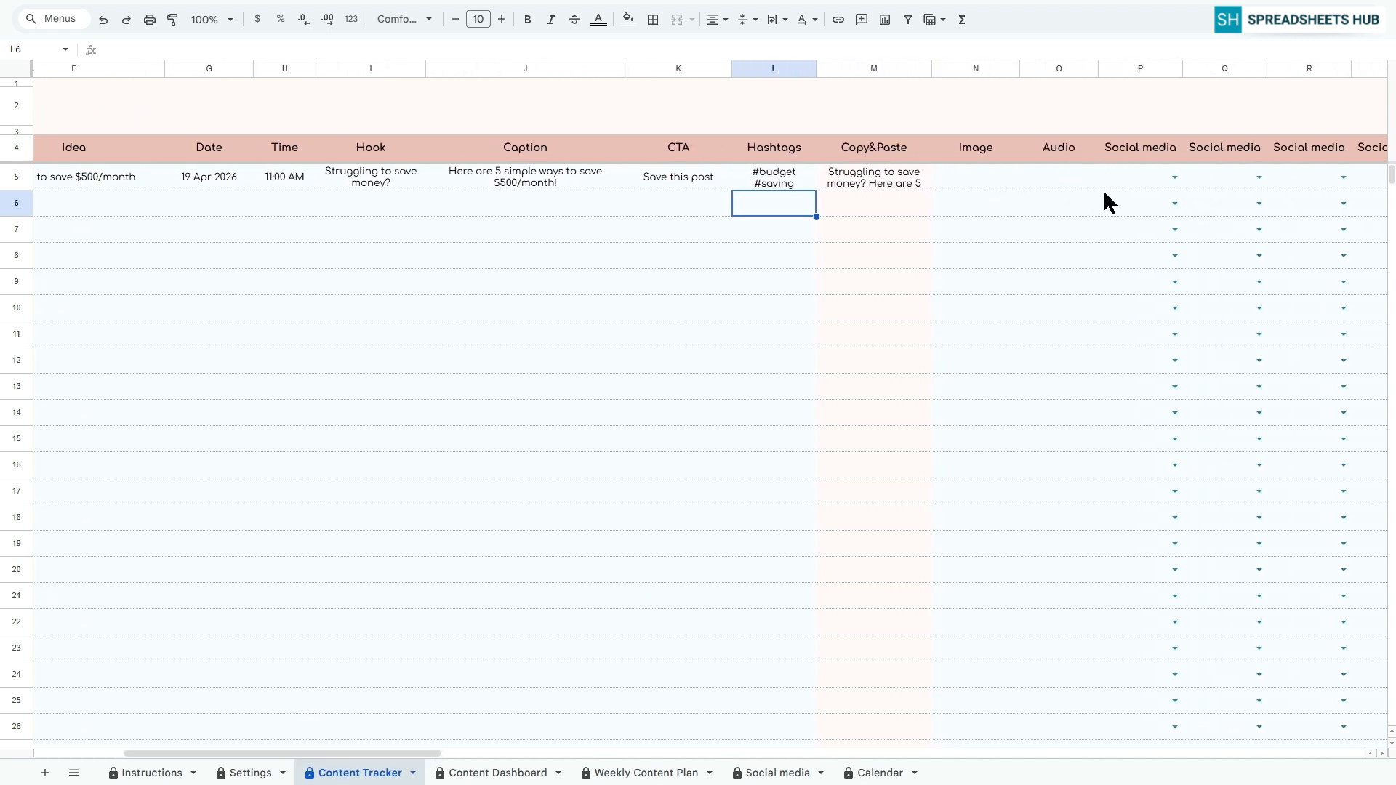
pyautogui.click(1175, 178)
pyautogui.click(1163, 199)
pyautogui.click(1258, 179)
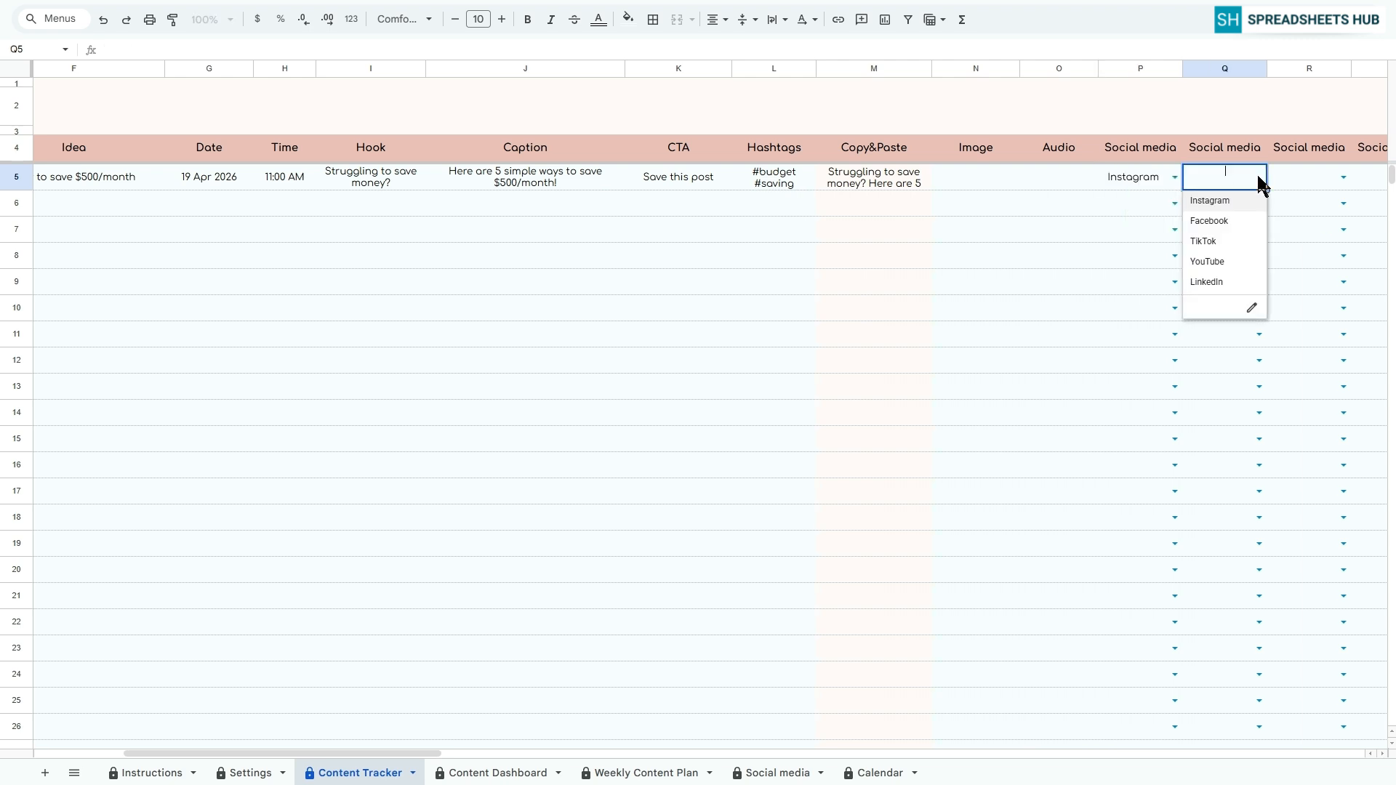
pyautogui.click(1222, 220)
pyautogui.moveTo(436, 756); pyautogui.dragTo(493, 755)
pyautogui.click(1086, 179)
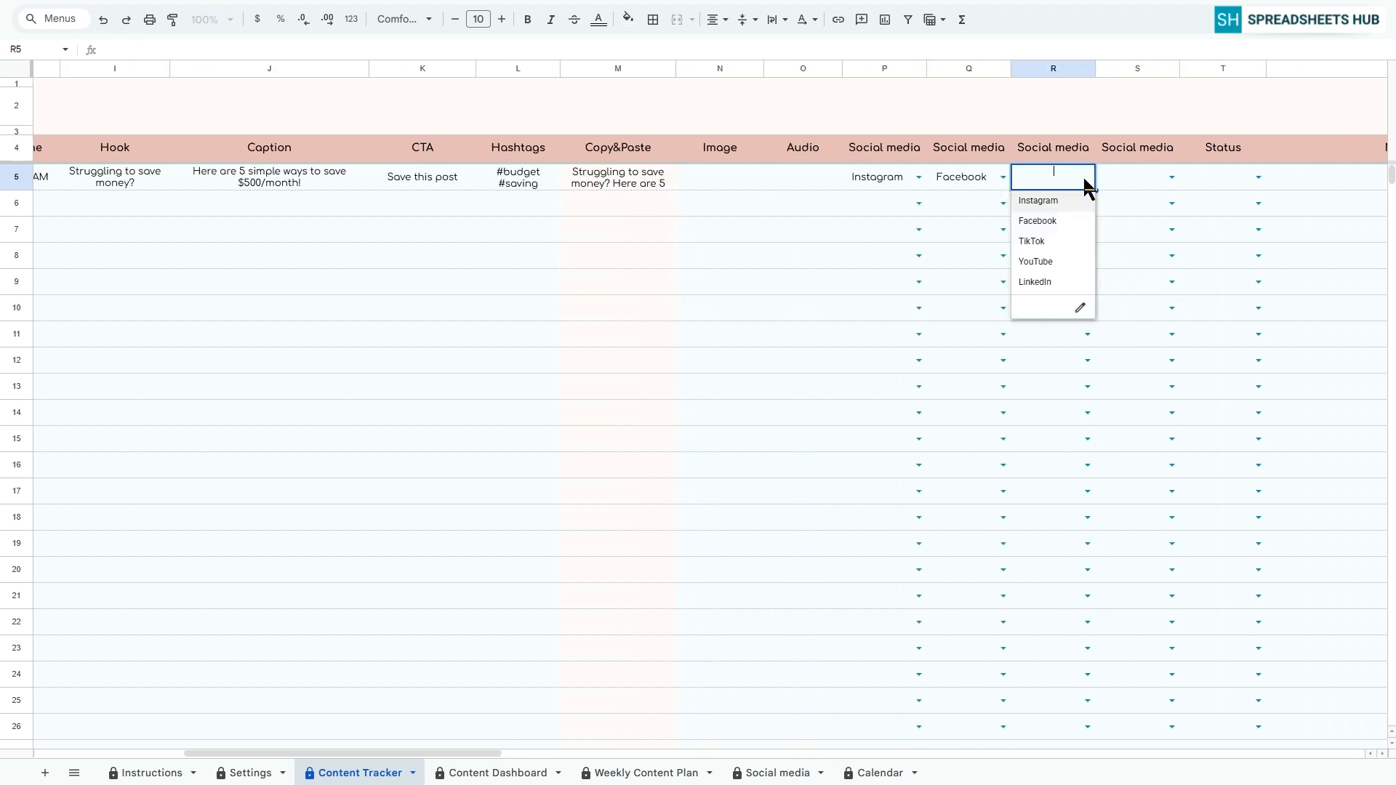
pyautogui.click(1047, 240)
pyautogui.click(1171, 177)
pyautogui.click(1123, 282)
pyautogui.click(1259, 178)
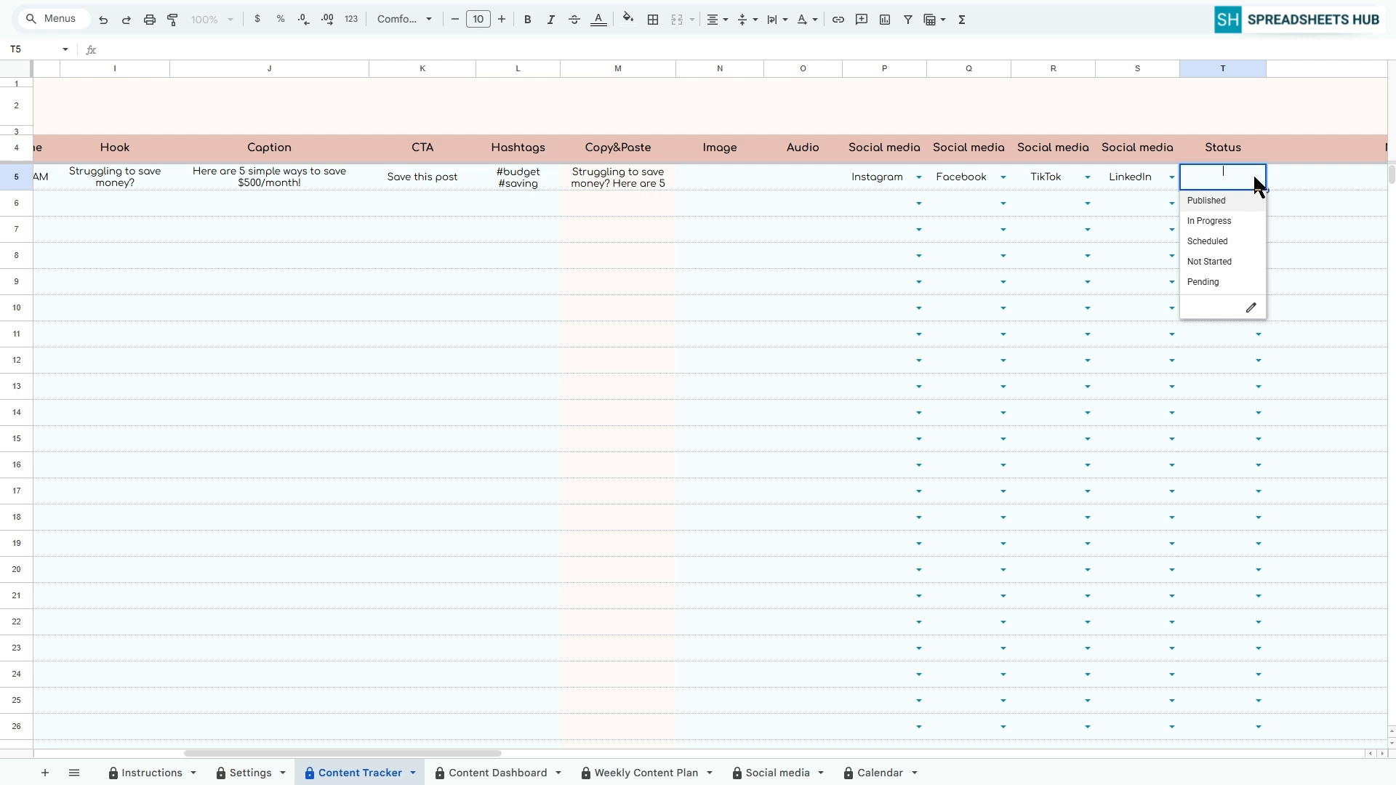
pyautogui.click(1233, 223)
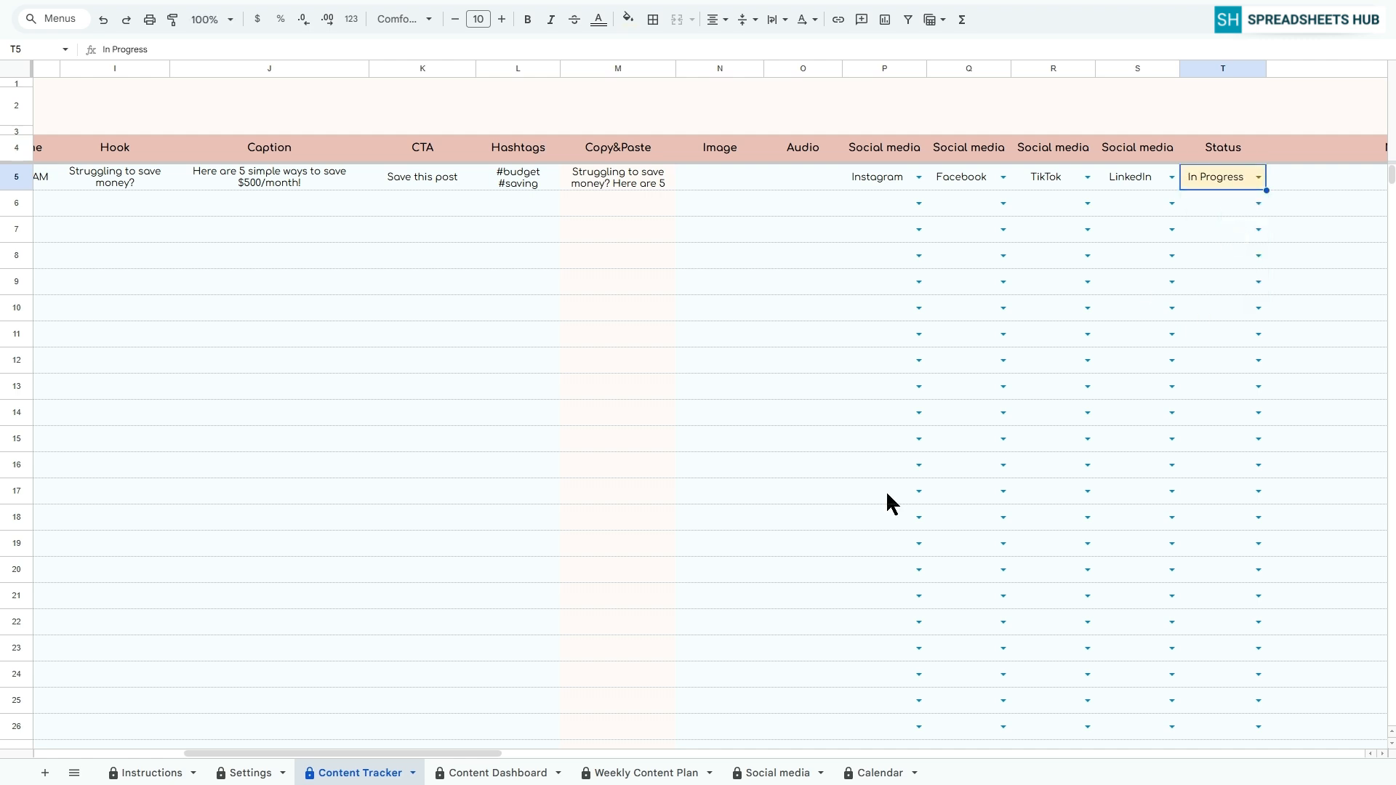
# In row 6, set the pillar to Promotion, the format to Video and the goal to Follows
pyautogui.moveTo(439, 758); pyautogui.dragTo(268, 756)
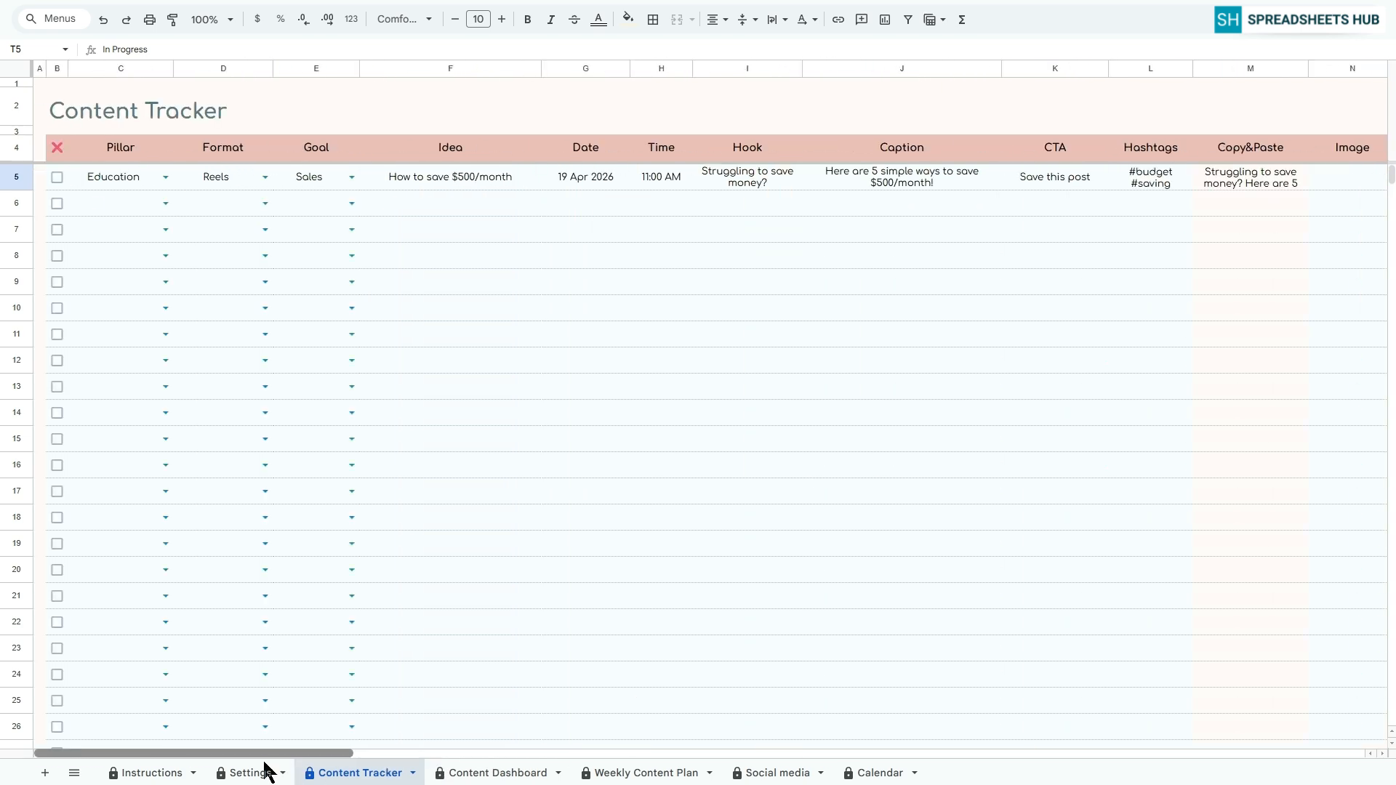
pyautogui.click(166, 203)
pyautogui.click(109, 267)
pyautogui.click(262, 201)
pyautogui.click(192, 287)
pyautogui.click(352, 203)
pyautogui.click(313, 246)
# Enter the idea "Promote budget template" in row 6 and schedule it for 19 Apr 2026 at 1:00 PM
pyautogui.press('Tab')
pyautogui.write('Promote budget template')
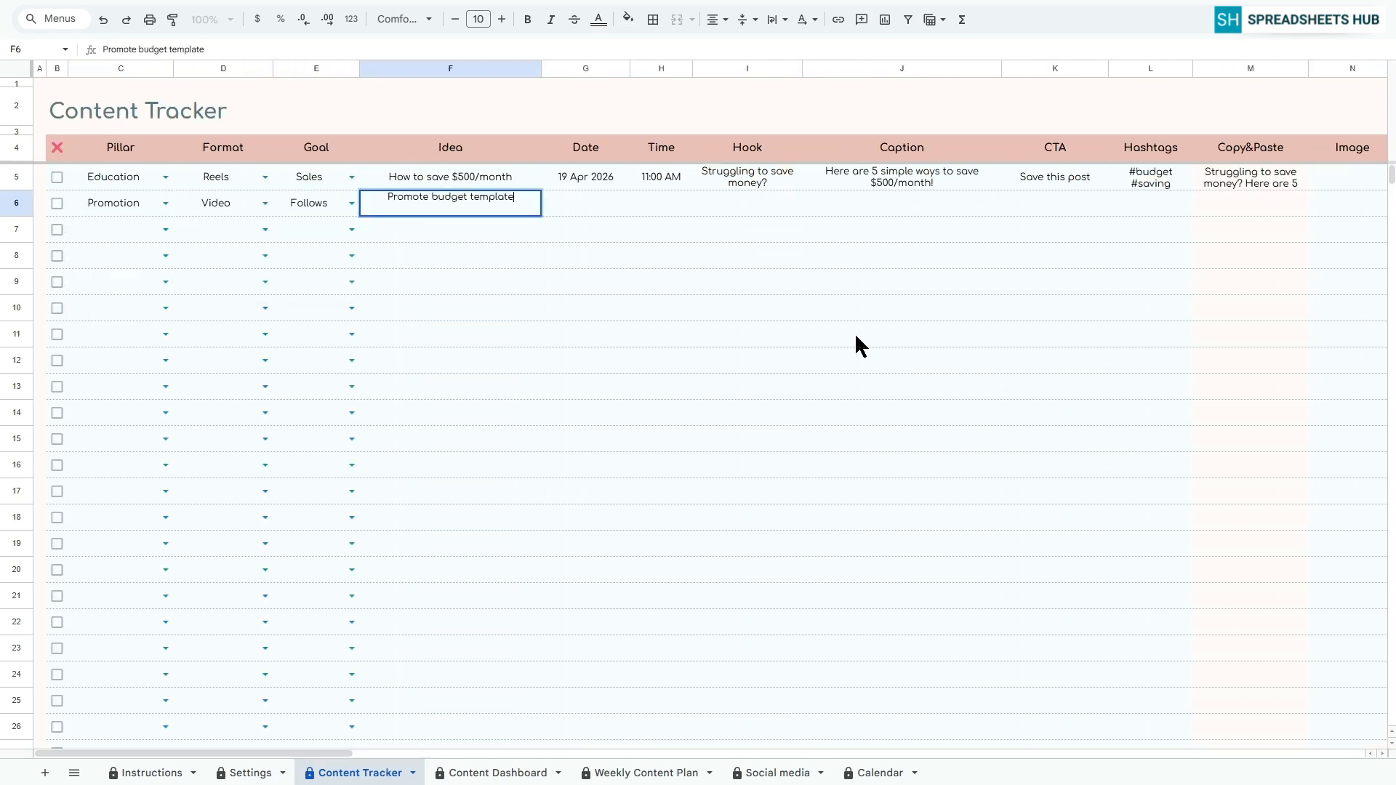
pyautogui.press('Tab')
pyautogui.write('19 Apr 2026')
pyautogui.click(667, 204)
pyautogui.write('1:00 PM')
pyautogui.press('Tab')
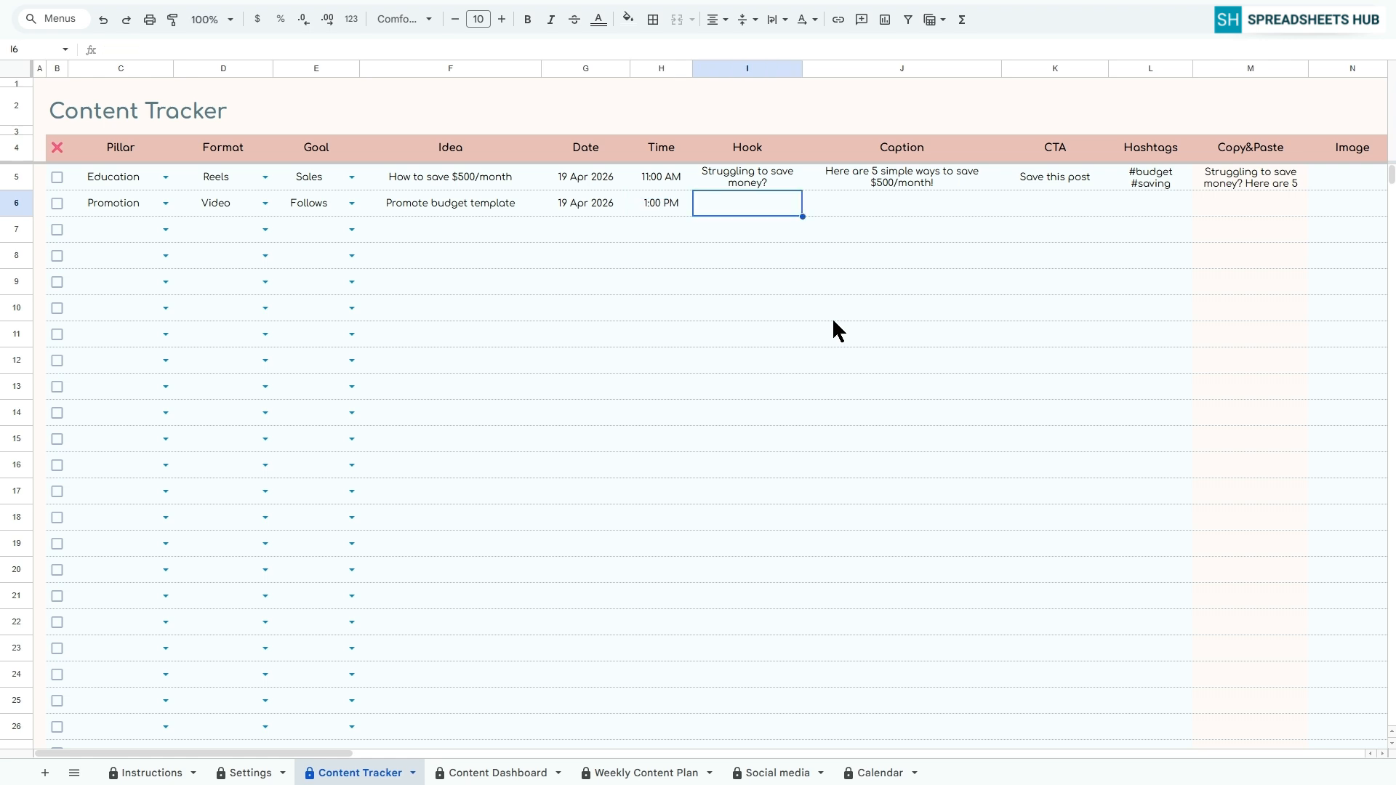
# Enter the hook "Struggling to manage your budget" and the caption "Download our free budget template!" in row 6
pyautogui.write('Struggling to manage your budget')
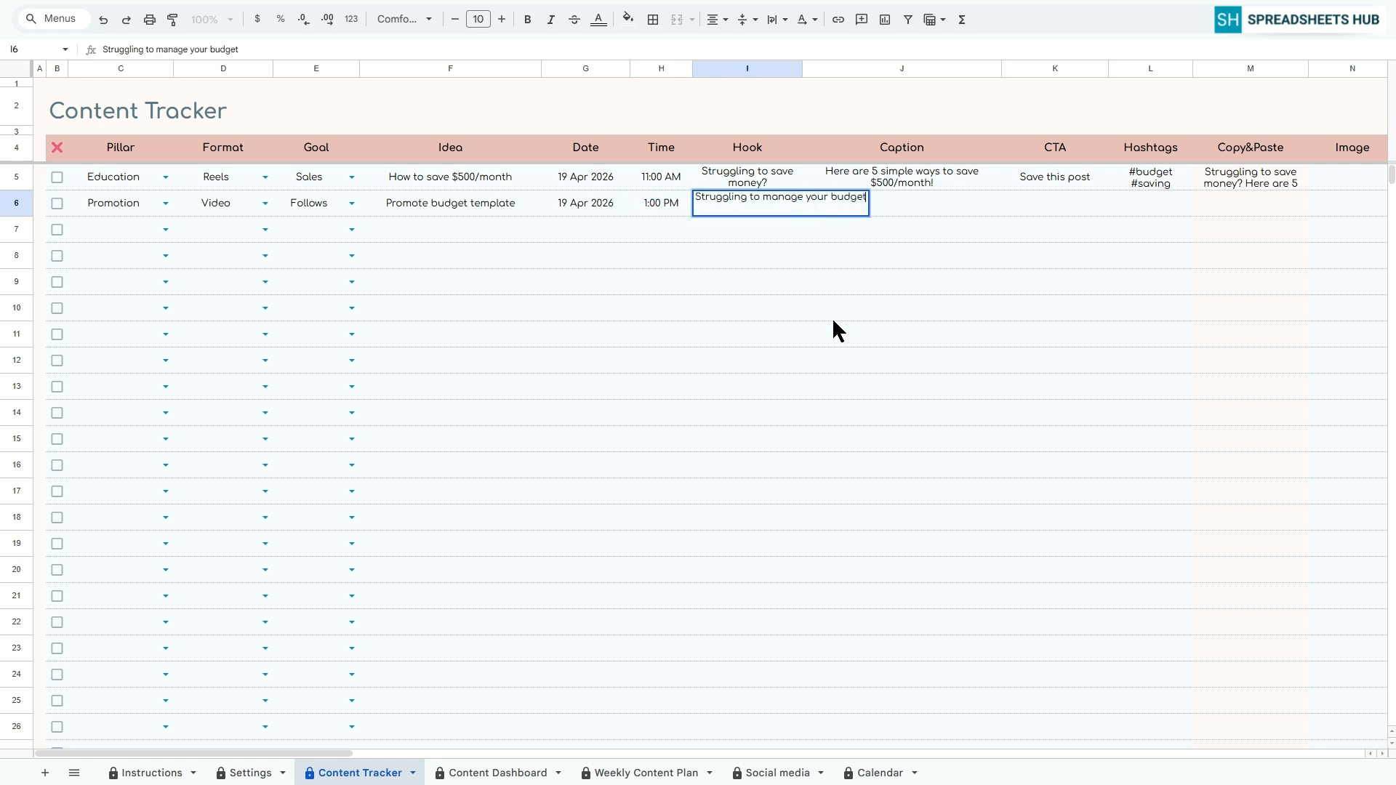
pyautogui.press('Tab')
pyautogui.write('Download')
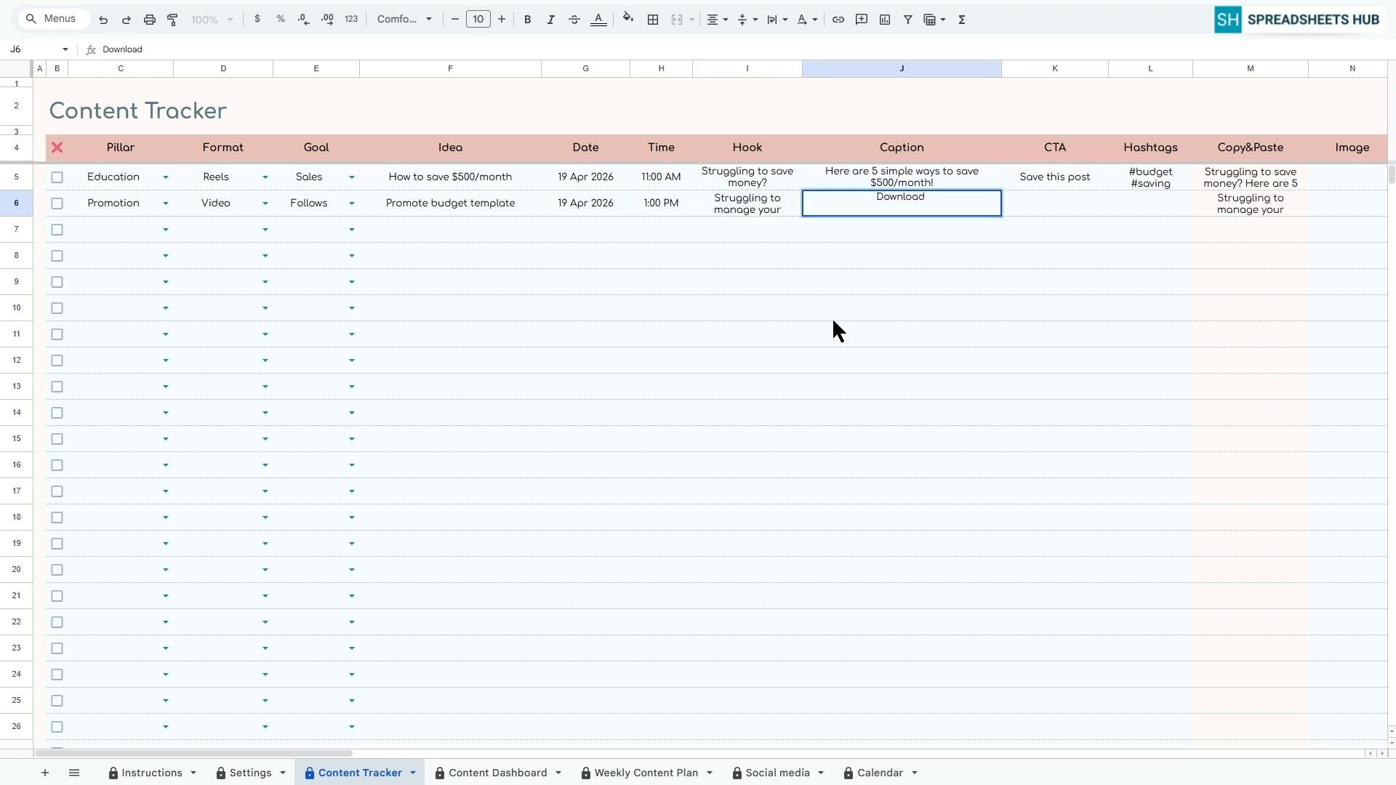
pyautogui.write(' our free budget template!')
pyautogui.press('Tab')
# Add the CTA "Download now" and the hashtags "#budget #excel" to row 6
pyautogui.write('Download now')
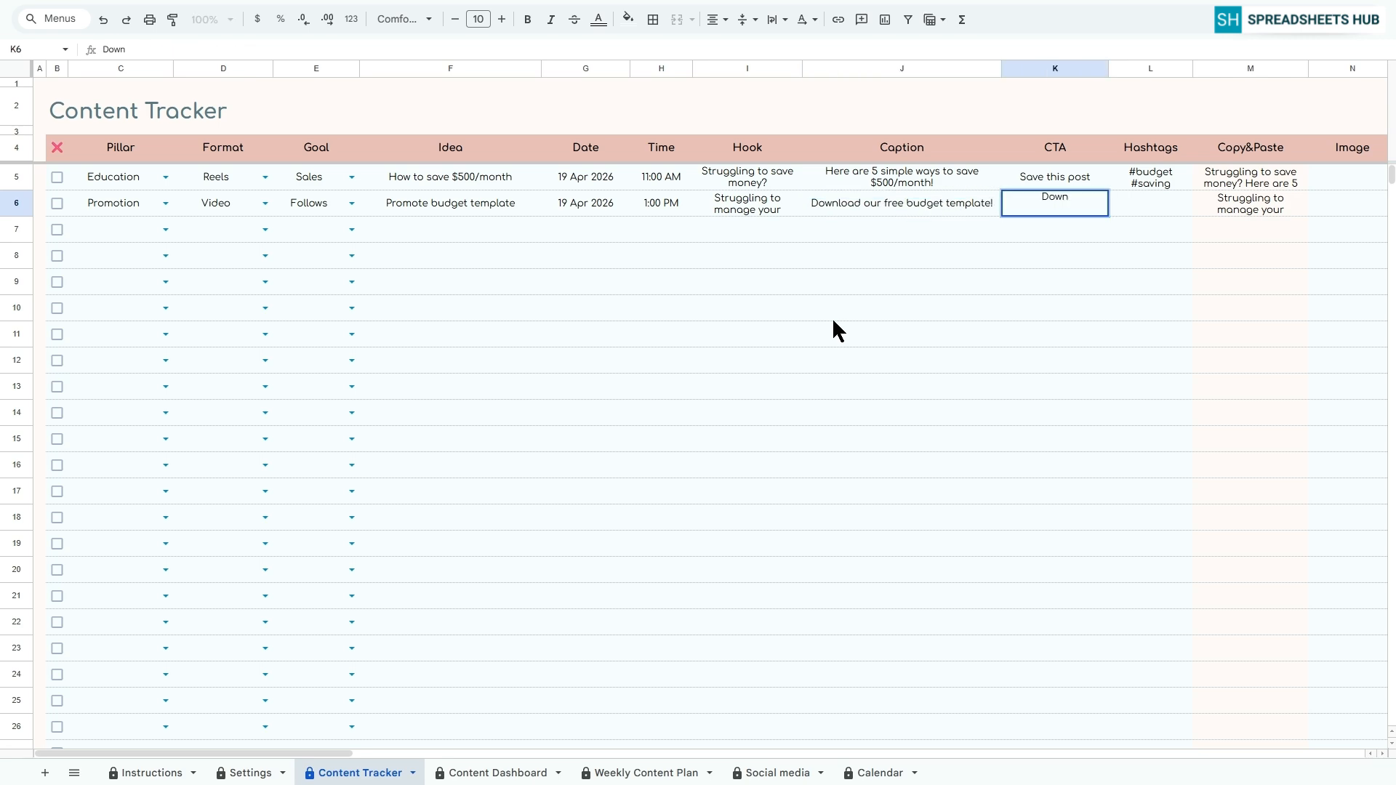
pyautogui.press('Tab')
pyautogui.write('#budget #excel')
pyautogui.press('Tab')
# Choose social media platforms for the row 6 post in two of its Social media columns
pyautogui.moveTo(320, 754)
pyautogui.mouseDown()
pyautogui.moveTo(465, 754)
pyautogui.moveTo(327, 753)
pyautogui.mouseUp()
pyautogui.click(931, 203)
pyautogui.click(890, 248)
pyautogui.click(1015, 203)
pyautogui.click(975, 268)
# In row 7, set the pillar to Lifestyle, the format to Reels and the goal to Likes
pyautogui.click(165, 229)
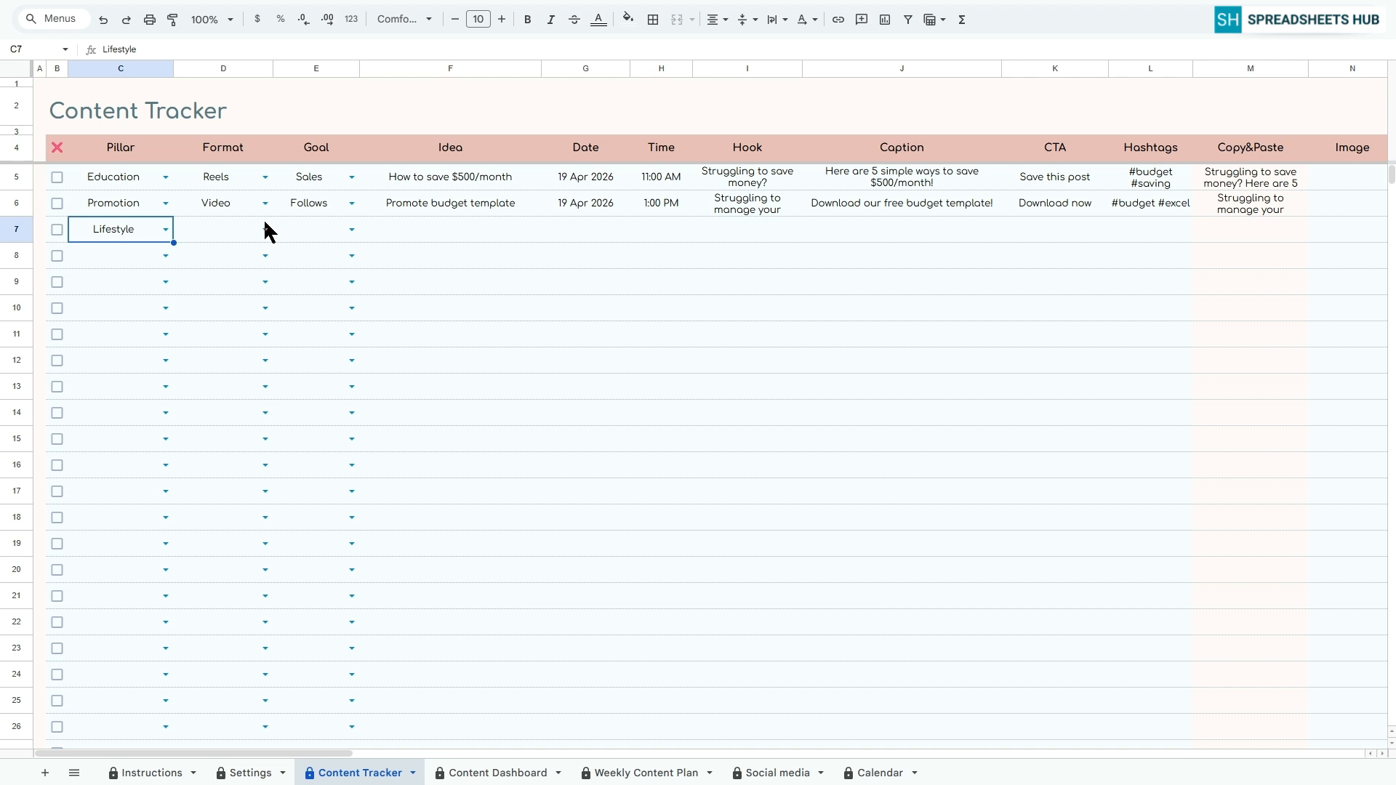
pyautogui.click(266, 230)
pyautogui.click(216, 252)
pyautogui.click(352, 230)
pyautogui.click(292, 273)
# Enter the idea "Morning routine" in row 7 and schedule it for 19 Apr 2026 at 4:00 PM
pyautogui.click(450, 230)
pyautogui.write('Morning routine')
pyautogui.press('Tab')
pyautogui.write('19 Apr 2026')
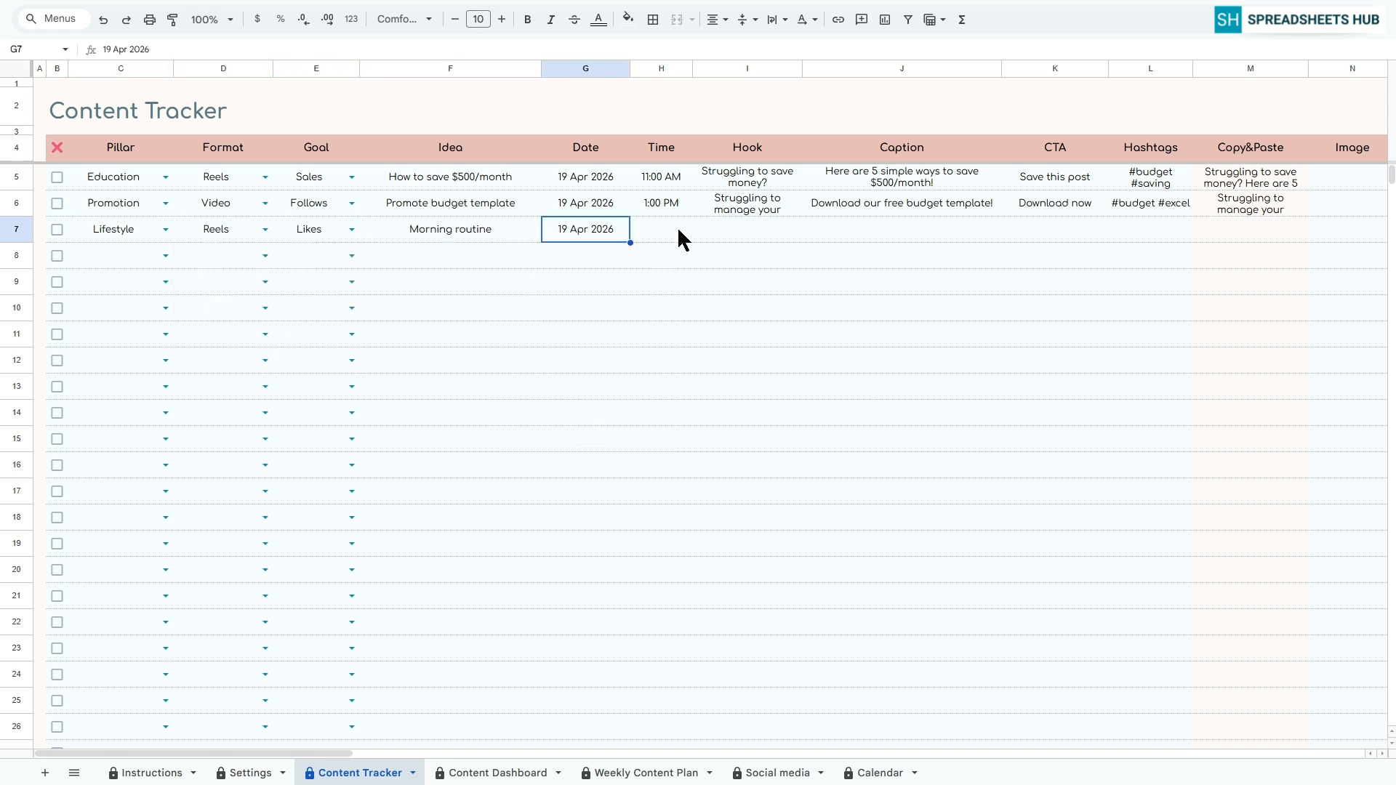
pyautogui.click(677, 227)
pyautogui.write('4:00 PM')
pyautogui.press('Tab')
# Enter the hook "Want to start your day right?" and the caption "Check out my 5-step morning routine" in row 7
pyautogui.write('want to start your day right?')
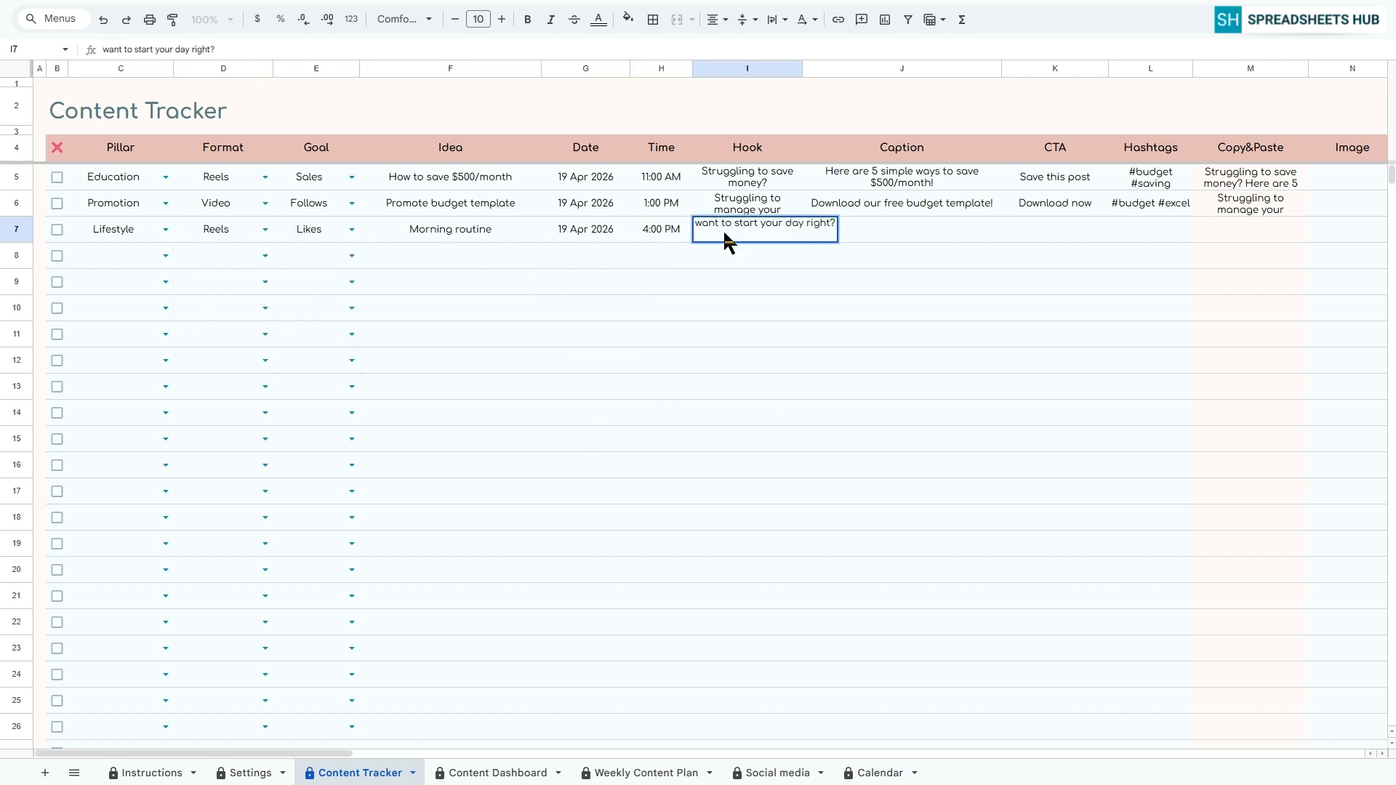
pyautogui.press('Tab')
pyautogui.write('Check out my ')
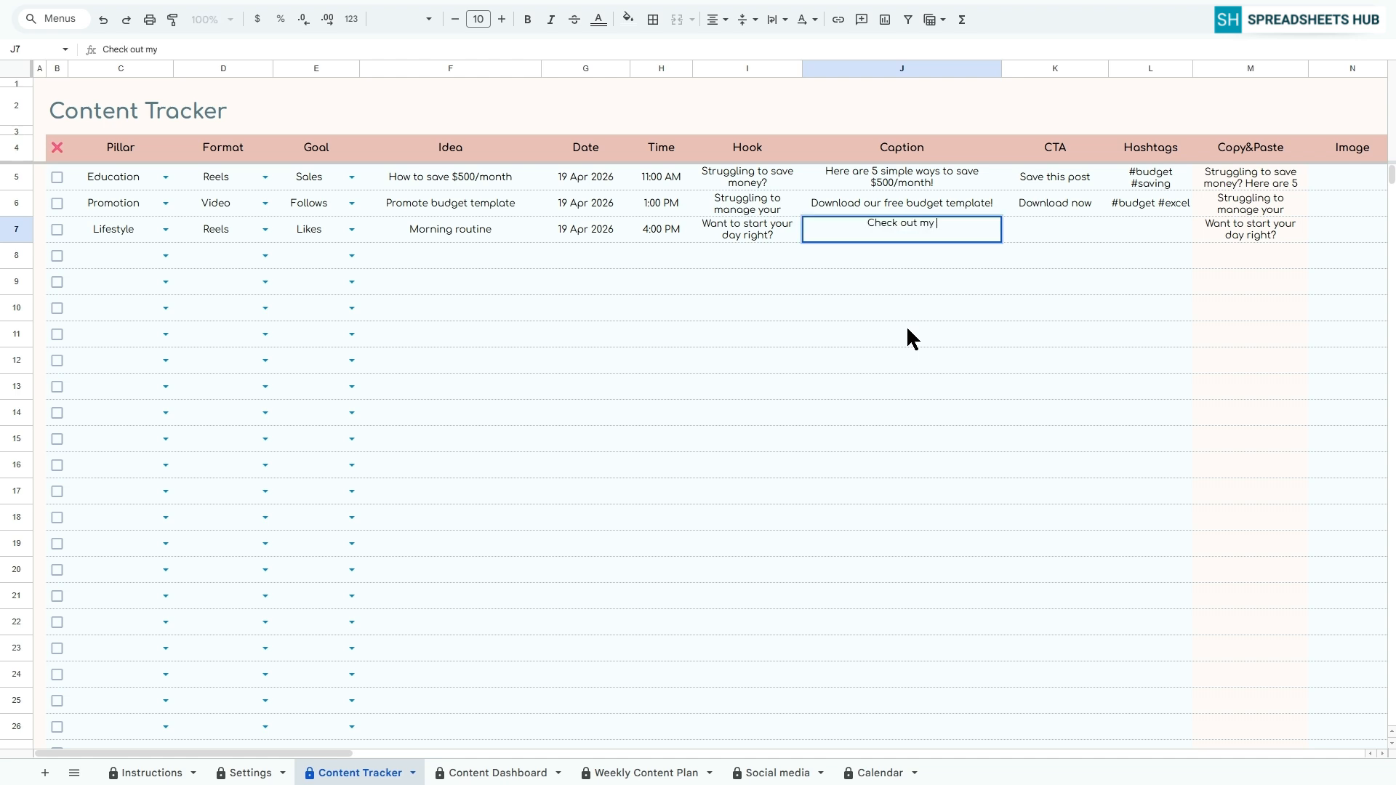
pyautogui.write('5-step morning routine')
pyautogui.press('Tab')
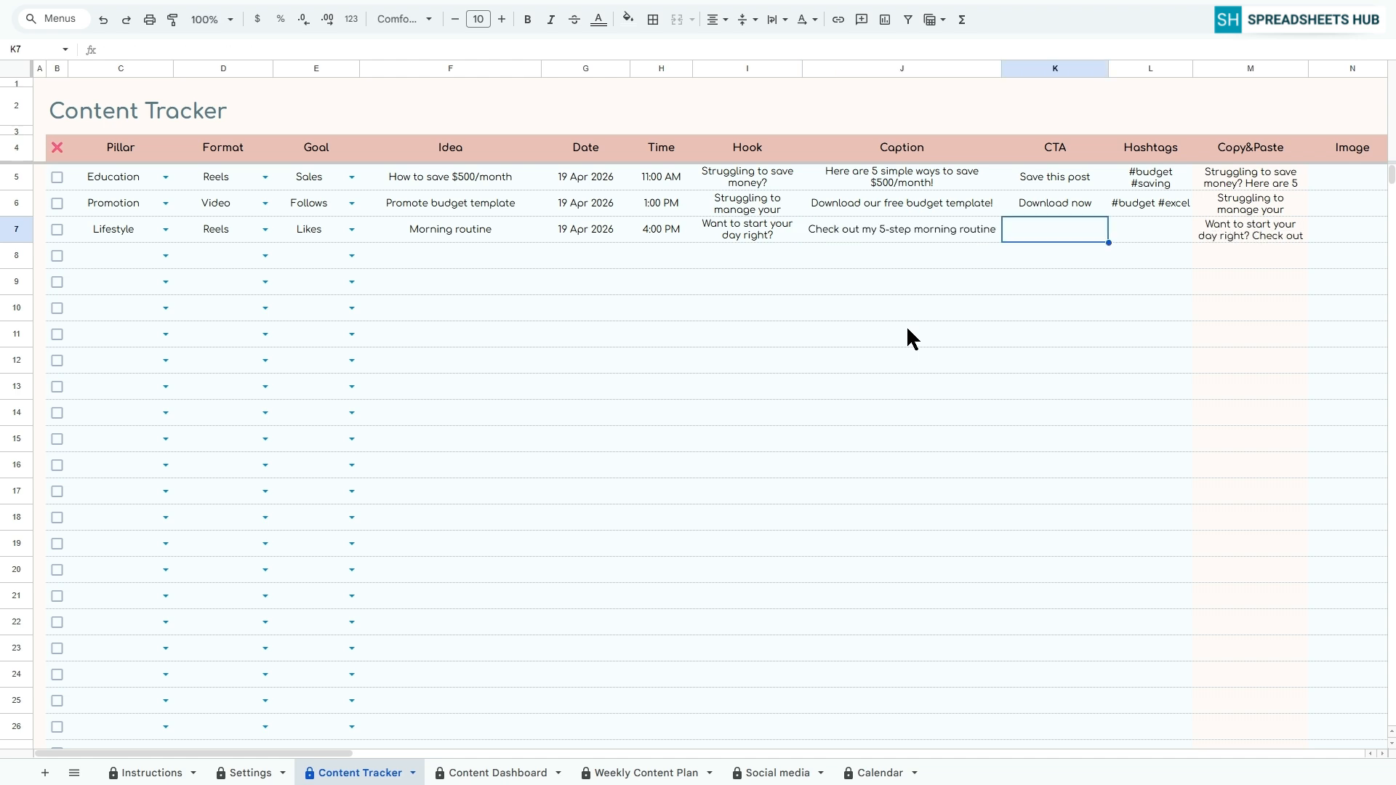
# Add the CTA "Try it today" and the hashtag "#lifestyle" to row 7
pyautogui.write('Try it today')
pyautogui.press('Tab')
pyautogui.write('#lifestyle')
pyautogui.press('Tab')
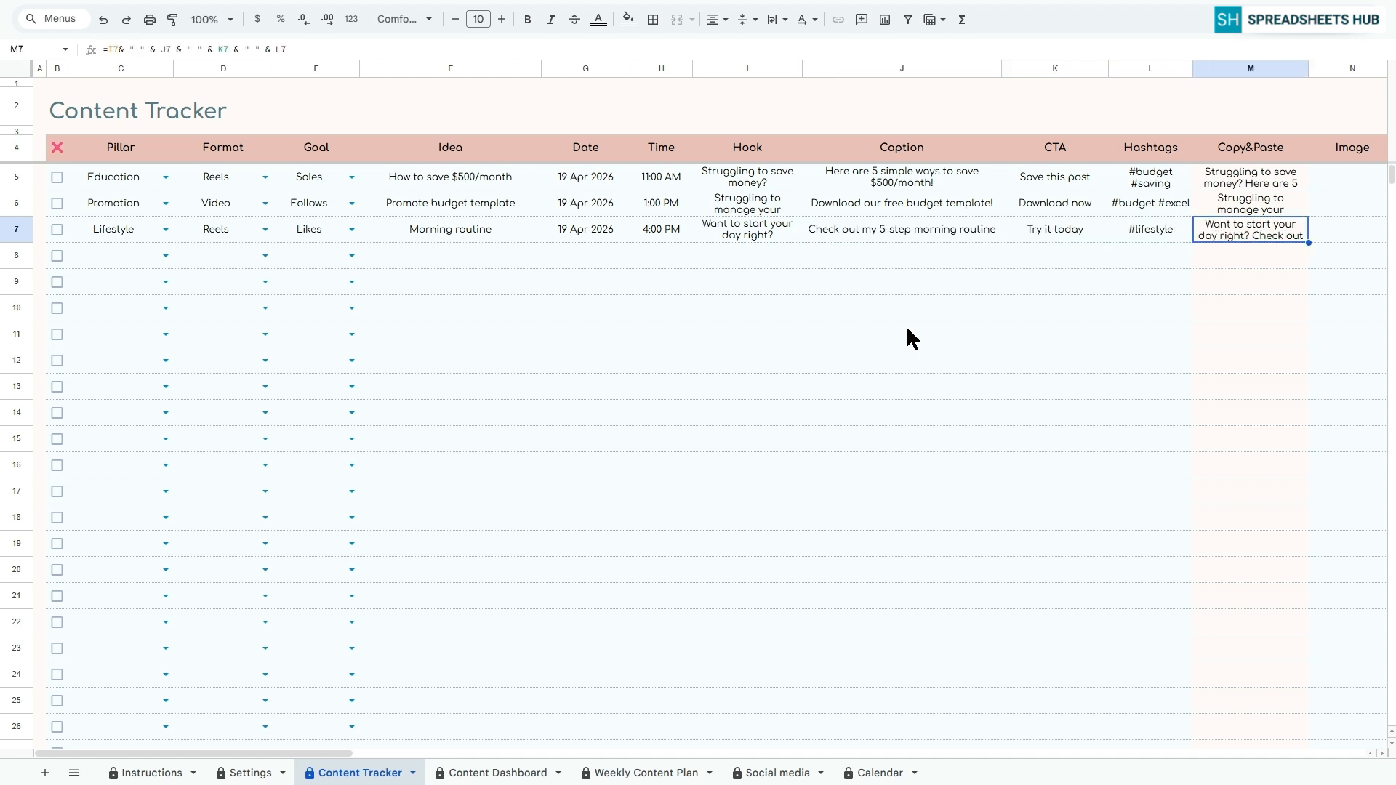
# Assign Instagram, Facebook, TikTok and YouTube to the row 7 post and set its status to In Progress
pyautogui.hscroll(7, 906, 325)
pyautogui.click(1014, 230)
pyautogui.click(974, 253)
pyautogui.click(1098, 230)
pyautogui.click(1069, 272)
pyautogui.click(1182, 230)
pyautogui.hscroll(-7, 761, 714)
# In row 8, set the pillar to Promotion, the format to Story and the goal to Follows
pyautogui.click(166, 256)
pyautogui.click(116, 318)
pyautogui.click(266, 256)
pyautogui.click(218, 299)
pyautogui.click(352, 256)
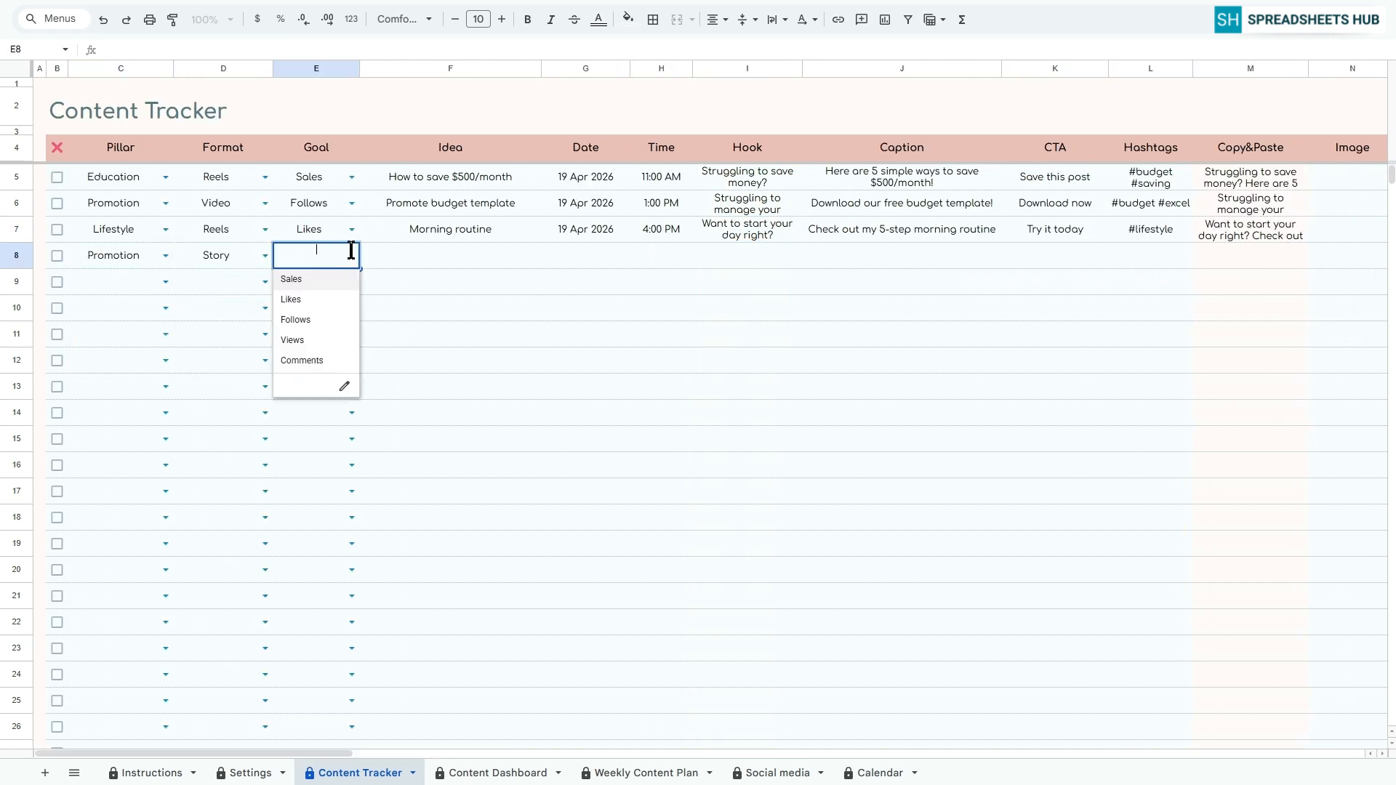
pyautogui.click(306, 318)
# Enter the idea "Weekend discount announcement" in row 8 and schedule it for 20 Apr 2026 at 11:00 PM
pyautogui.write('Weekend discount announcement')
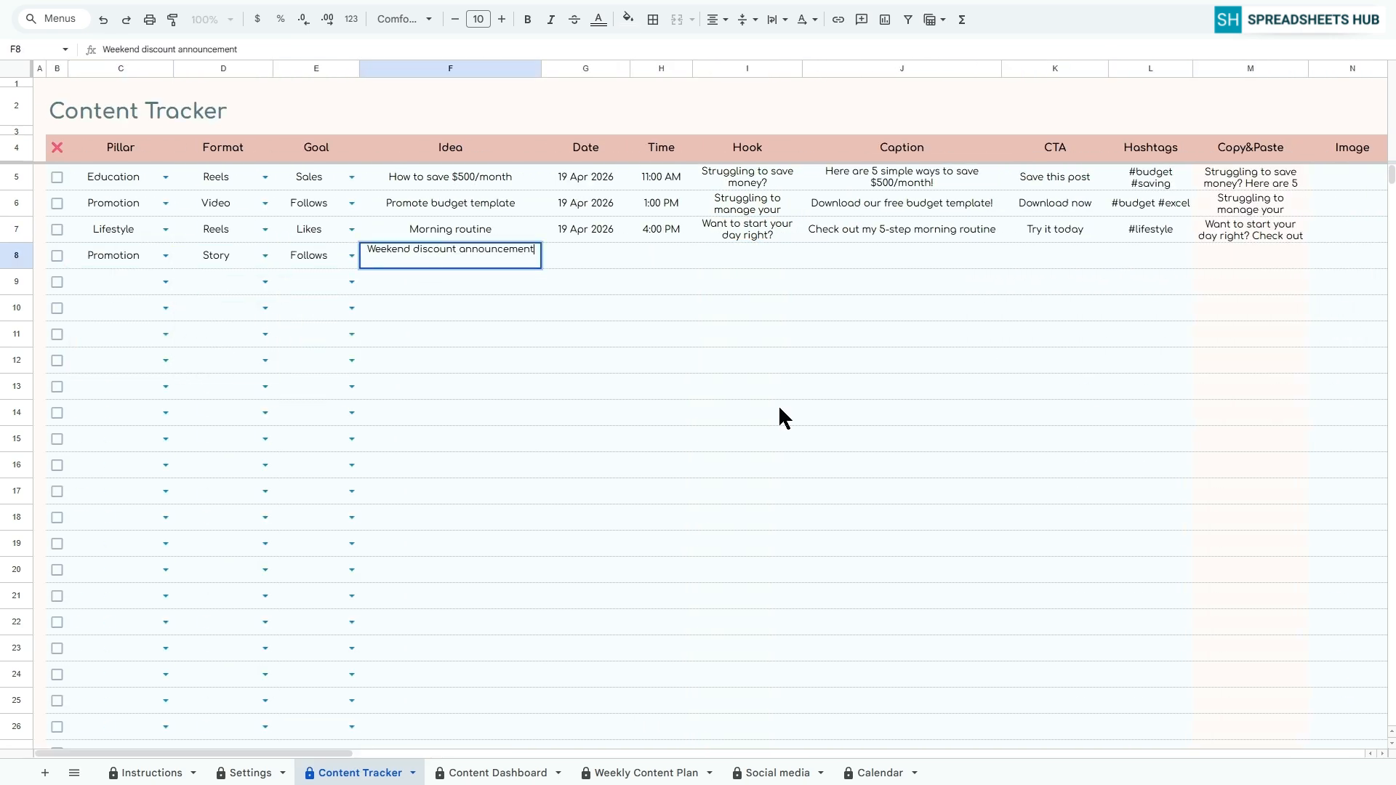
pyautogui.press('Tab')
pyautogui.write('20 Apr 2026')
pyautogui.press('Tab')
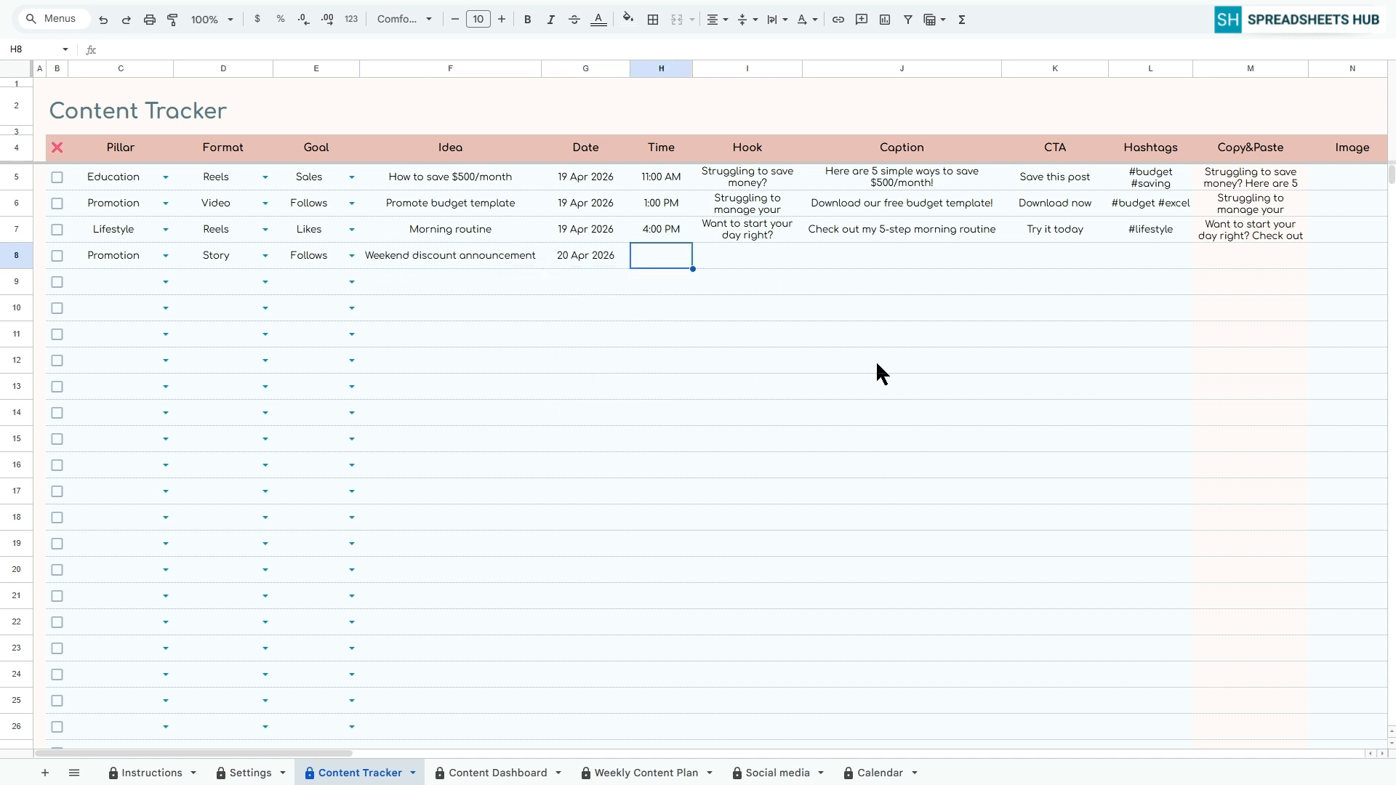
pyautogui.write('11:00 PM')
pyautogui.press('Tab')
# Enter the hook "Flash Sale Alert" and the caption "Get 20% off" in row 8
pyautogui.write('Flash Sale Alert')
pyautogui.press('Tab')
pyautogui.write('Get 20% off')
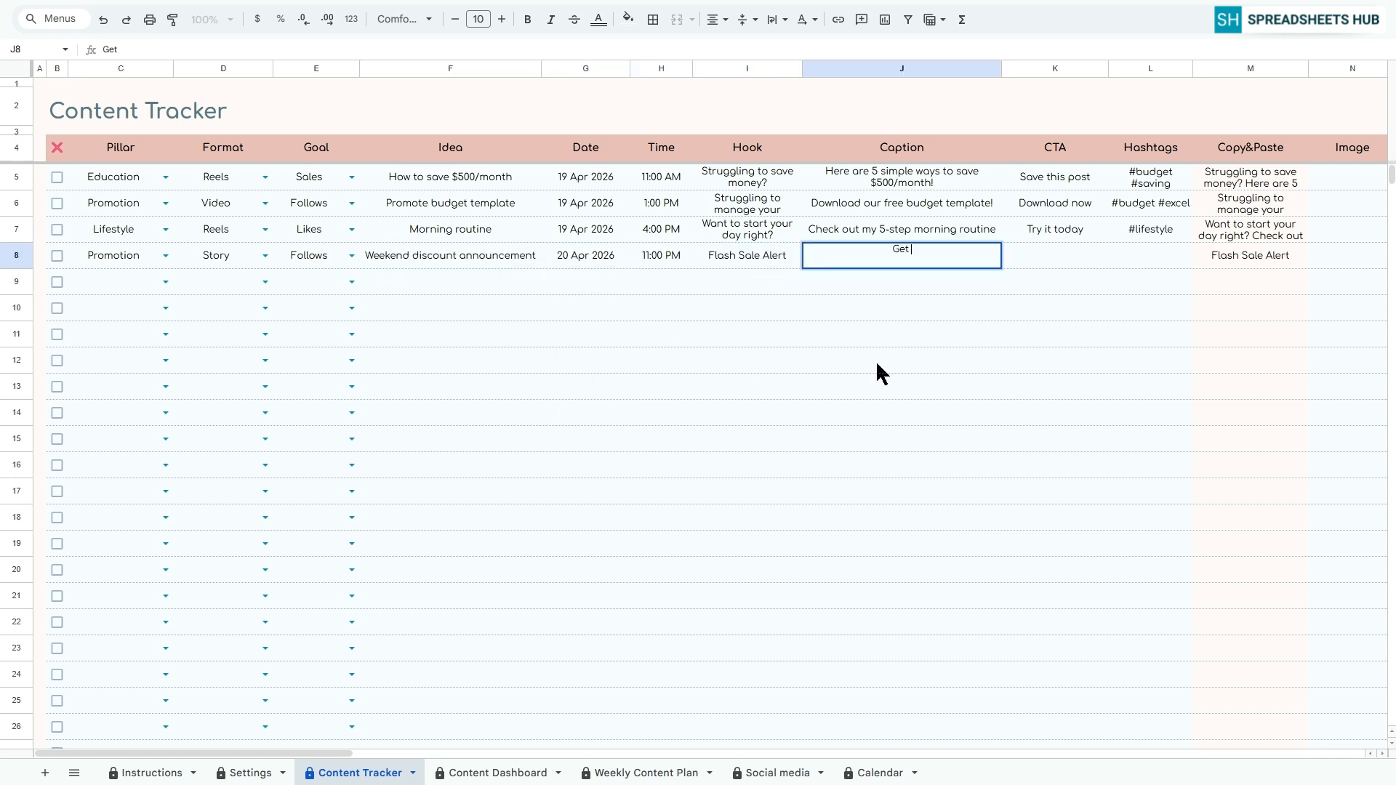
pyautogui.press('Tab')
# Add the CTA "Shop Now" and the hashtags "#discount #sale" to row 8
pyautogui.write('Shop Now')
pyautogui.press('Tab')
pyautogui.write('#discount #sale')
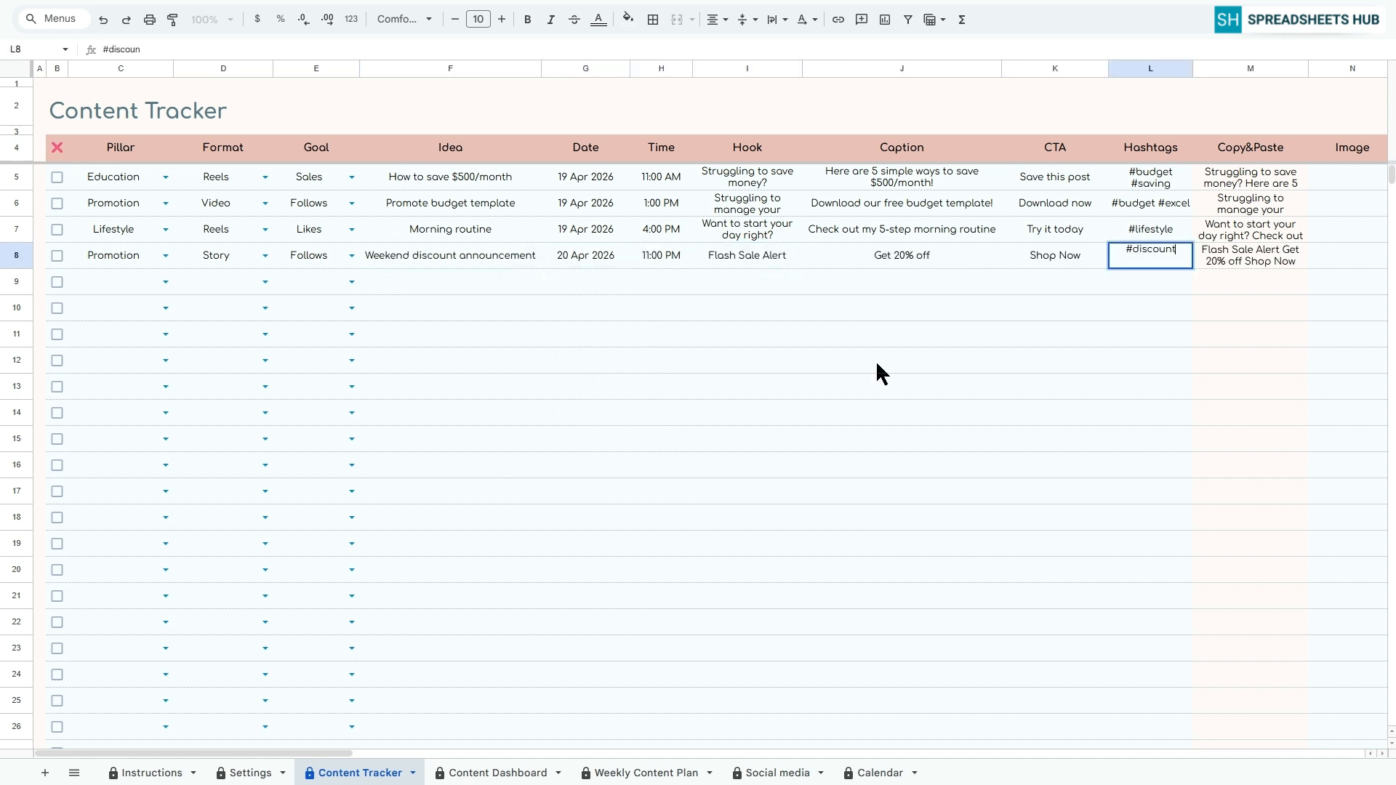
pyautogui.press('Tab')
# Assign Instagram, Facebook, TikTok and YouTube to the row 8 post and set its status to Published
pyautogui.click(897, 256)
pyautogui.click(855, 283)
pyautogui.click(982, 256)
pyautogui.moveTo(328, 753); pyautogui.dragTo(294, 753)
pyautogui.click(1065, 256)
pyautogui.click(1025, 318)
pyautogui.click(1150, 256)
pyautogui.click(1110, 338)
pyautogui.click(1236, 255)
pyautogui.click(1198, 299)
# Start row 9 with the pillar Education, format Story, goal Follows and the idea "5 ways to earn passive income online"
pyautogui.click(166, 282)
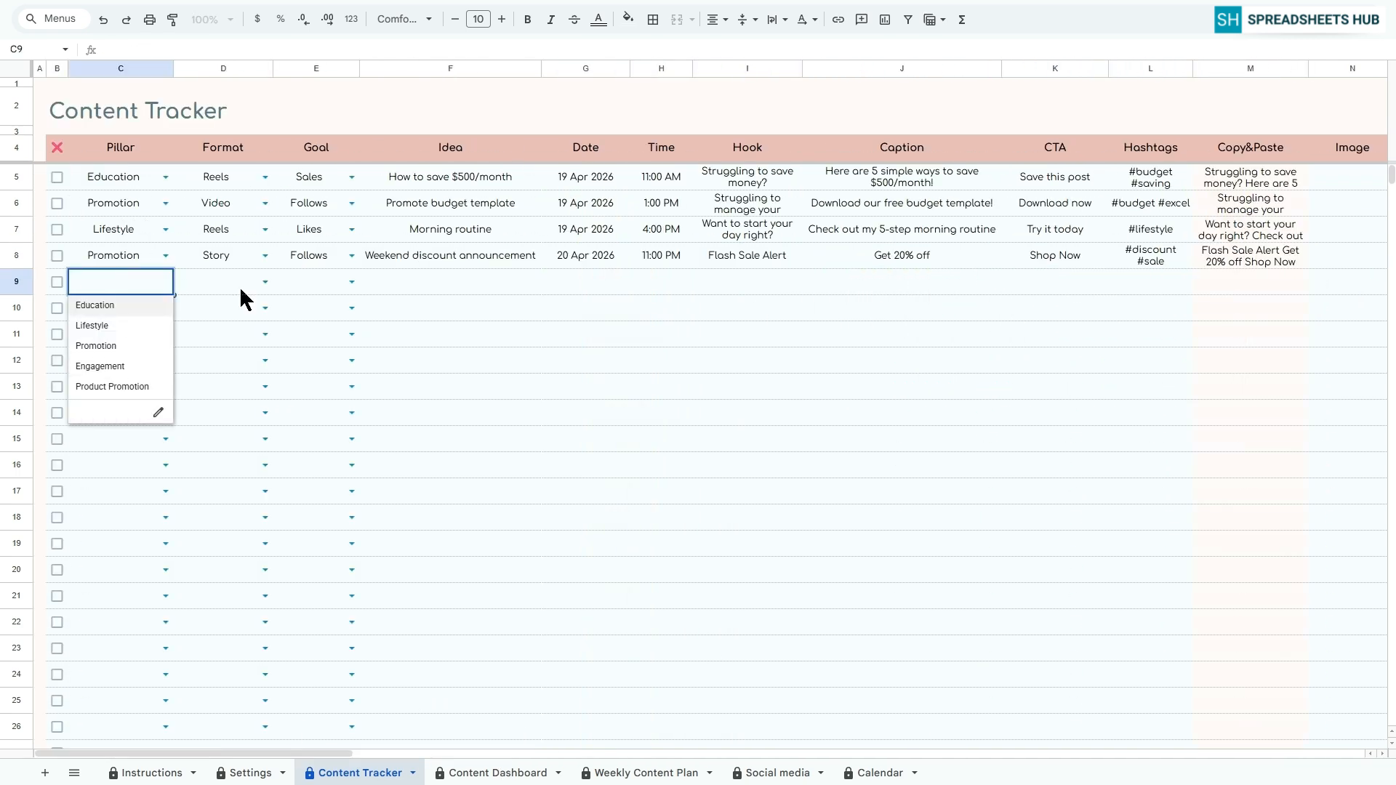
pyautogui.write('5 ways')
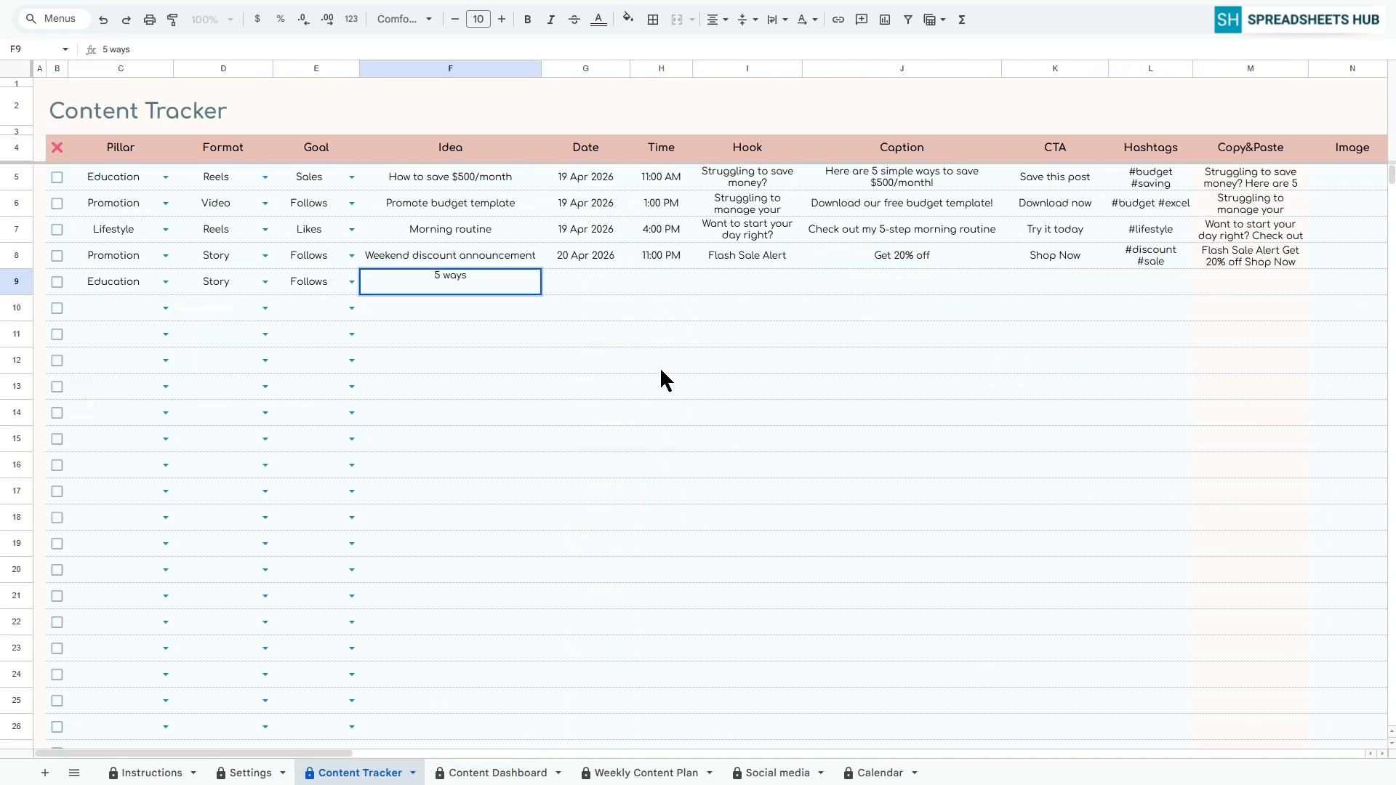
pyautogui.write(' to earn passive income online')
pyautogui.press('Tab')
# Schedule the row 9 post for 20 Apr 2026 at 4:00 PM
pyautogui.doubleClick(585, 282)
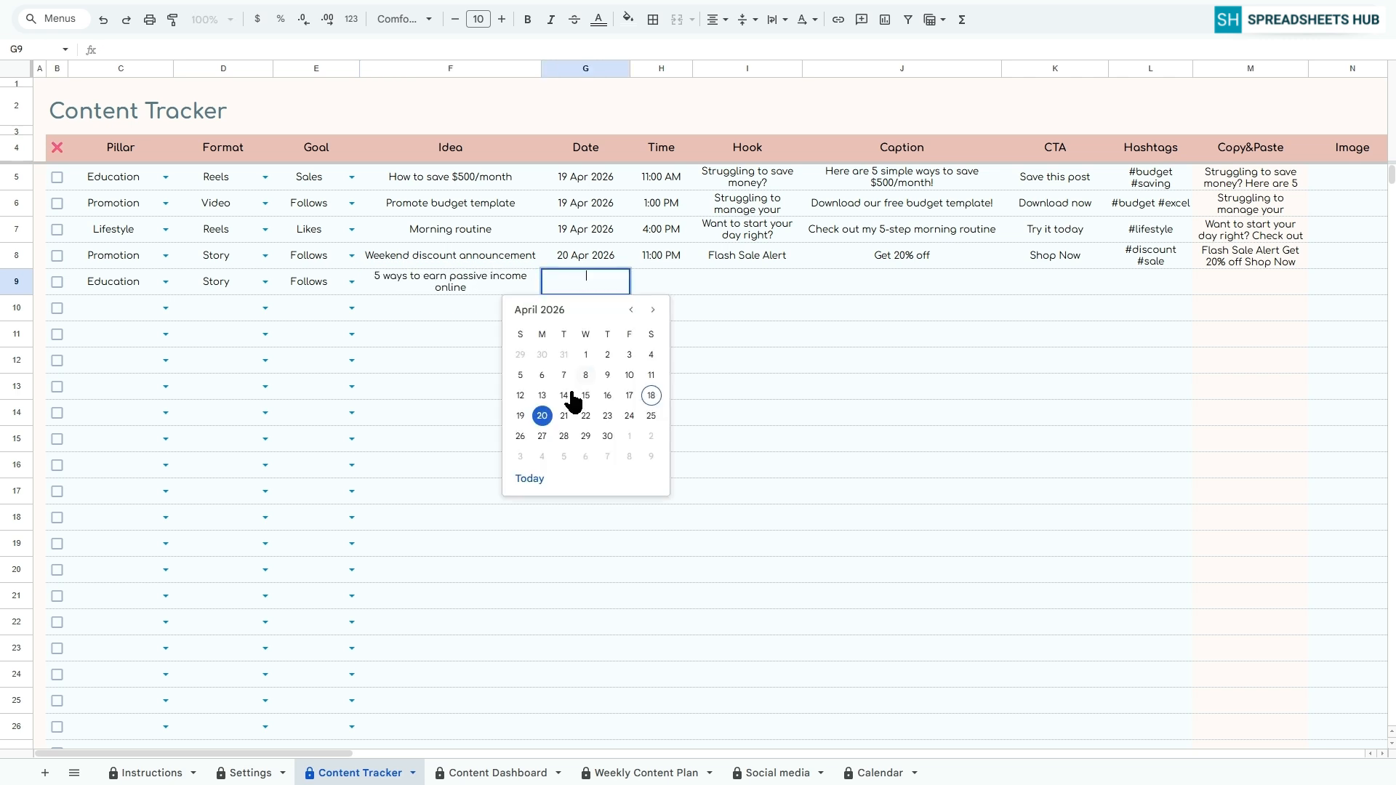
pyautogui.click(542, 415)
pyautogui.press('Tab')
pyautogui.write('4:00 PM')
pyautogui.press('Tab')
# In row 9, enter the hook "Want to earn money while sleeping?" and the caption "Discover 5 easy ways to generate passive income online!"
pyautogui.write('Want to earn money while sleeping?')
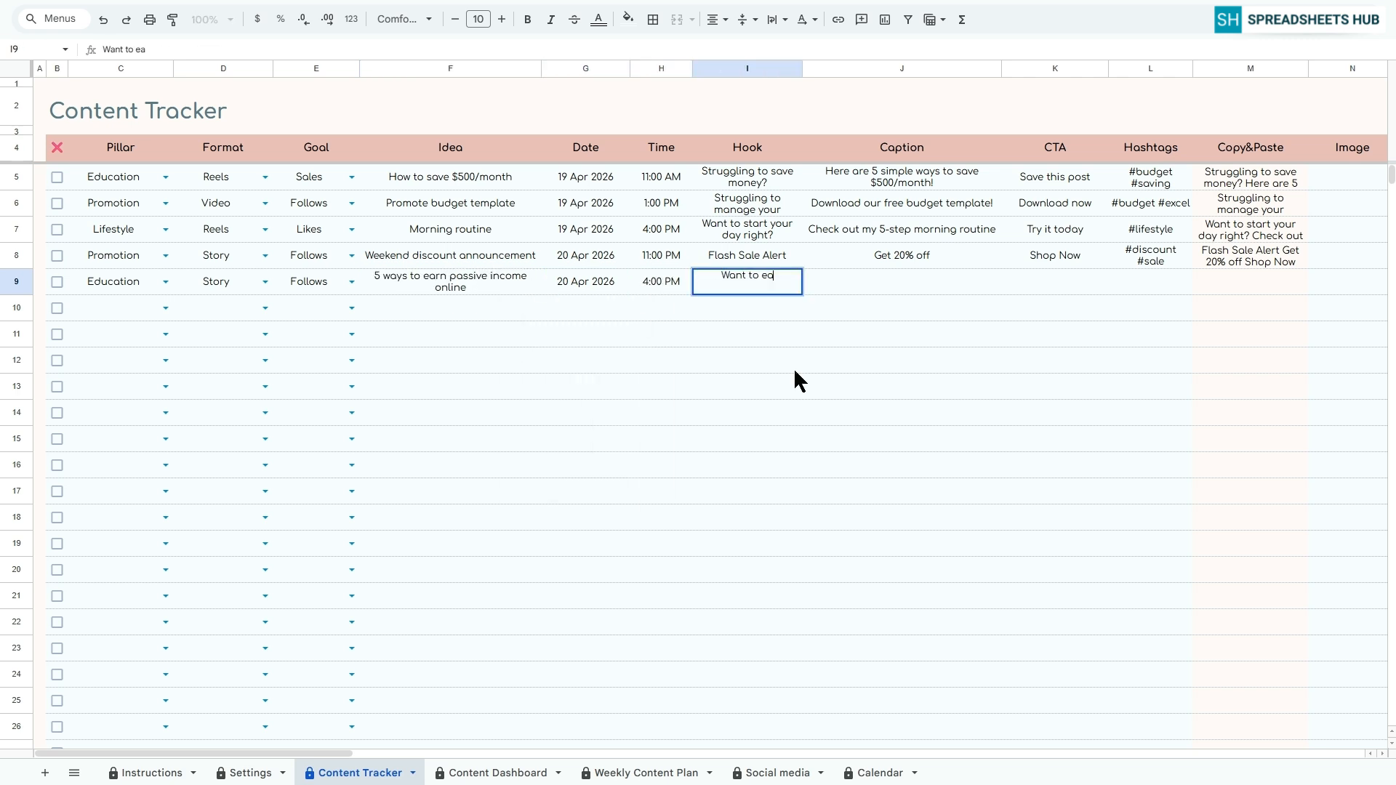
pyautogui.press('Tab')
pyautogui.write('Disco')
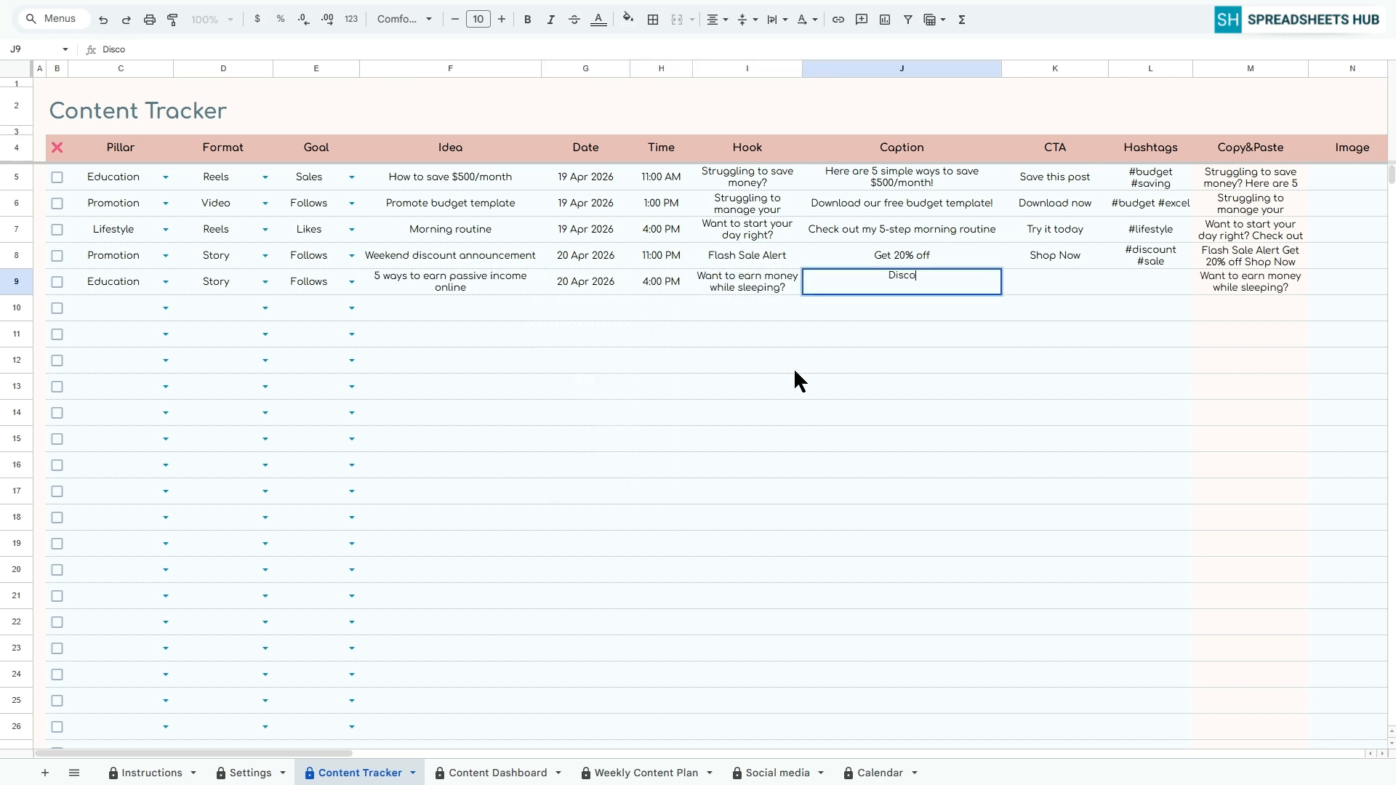
pyautogui.write('ver 5 easy ways to generate passive income online!')
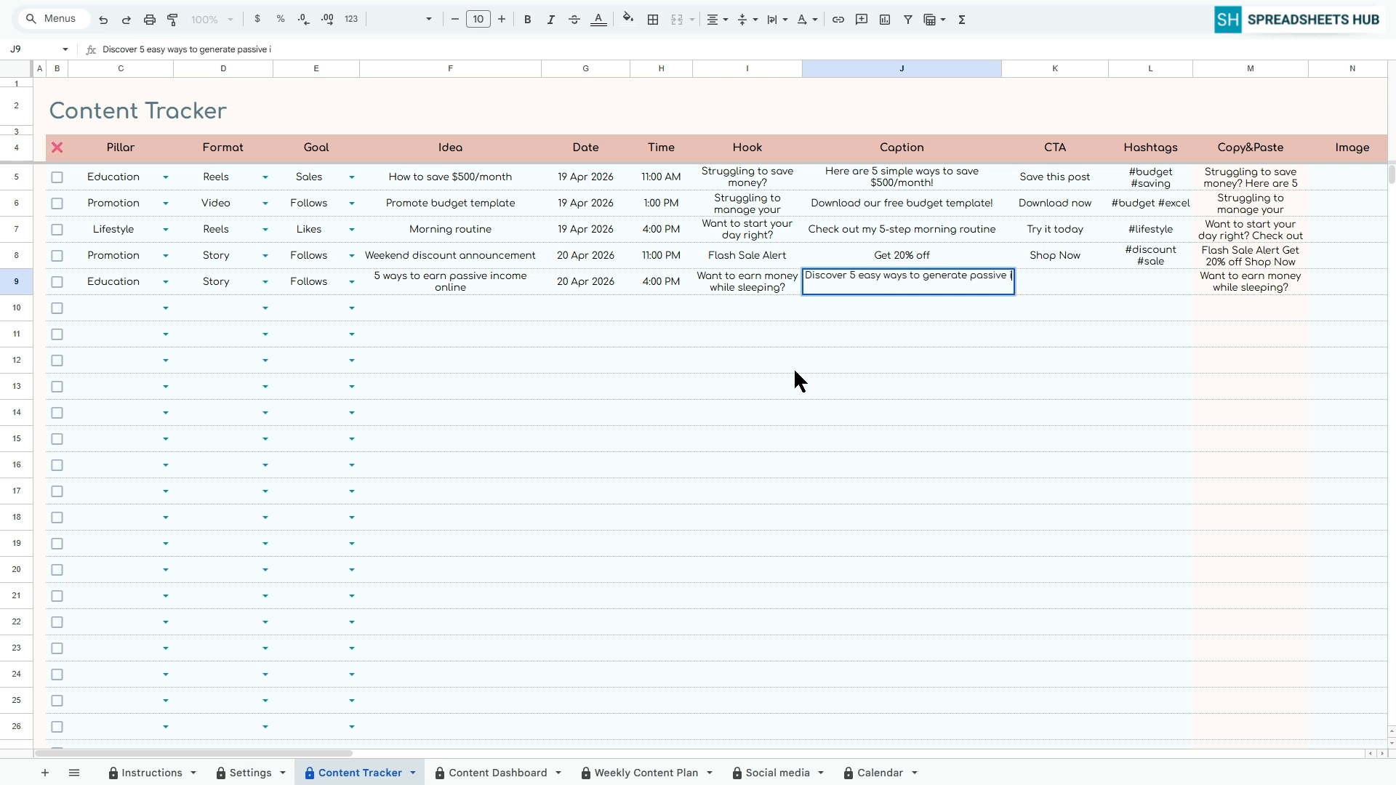
pyautogui.press('Tab')
# Add the CTA "Save this post" and the hashtags "#passiveincome #finance" to row 9
pyautogui.write('Save th')
pyautogui.press('Tab')
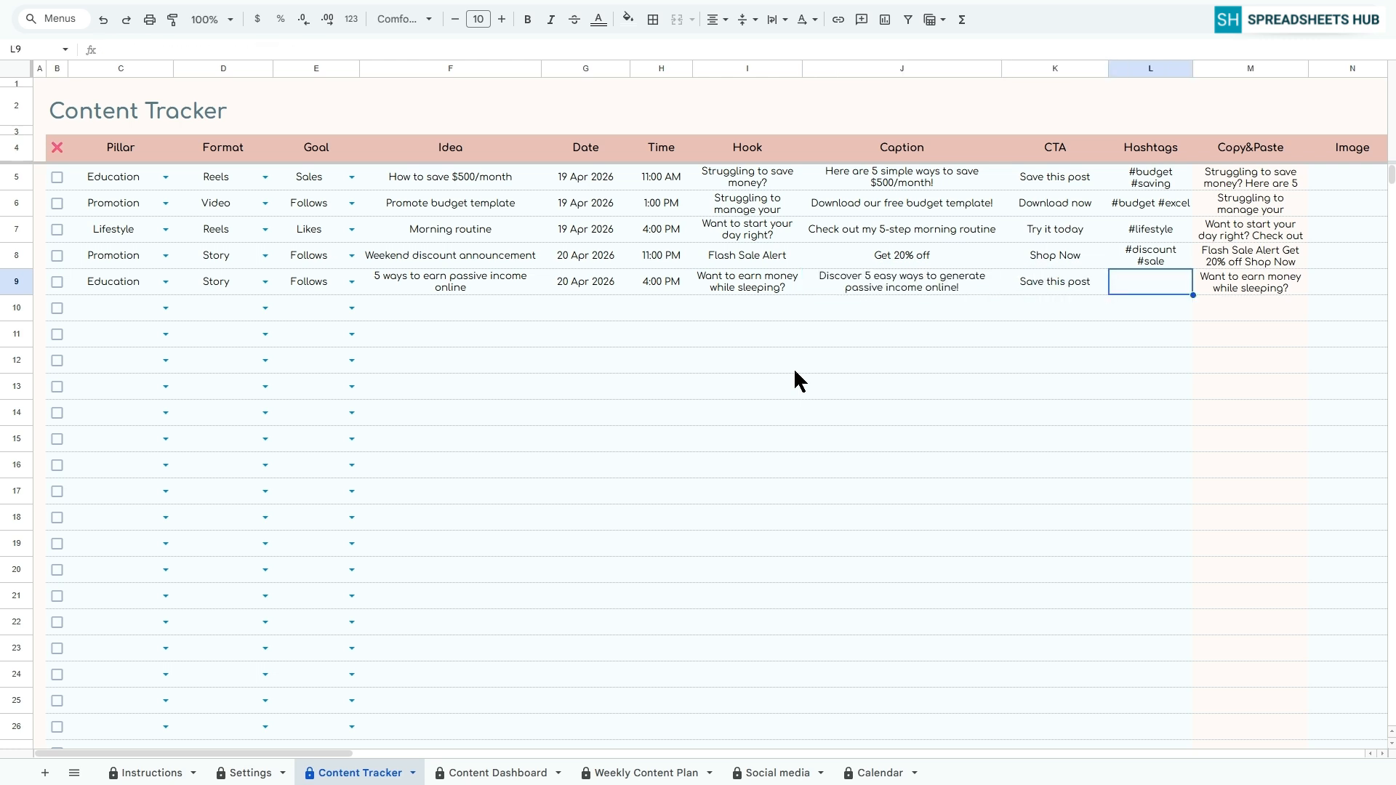
pyautogui.write('#passiveincome #finance')
pyautogui.press('Tab')
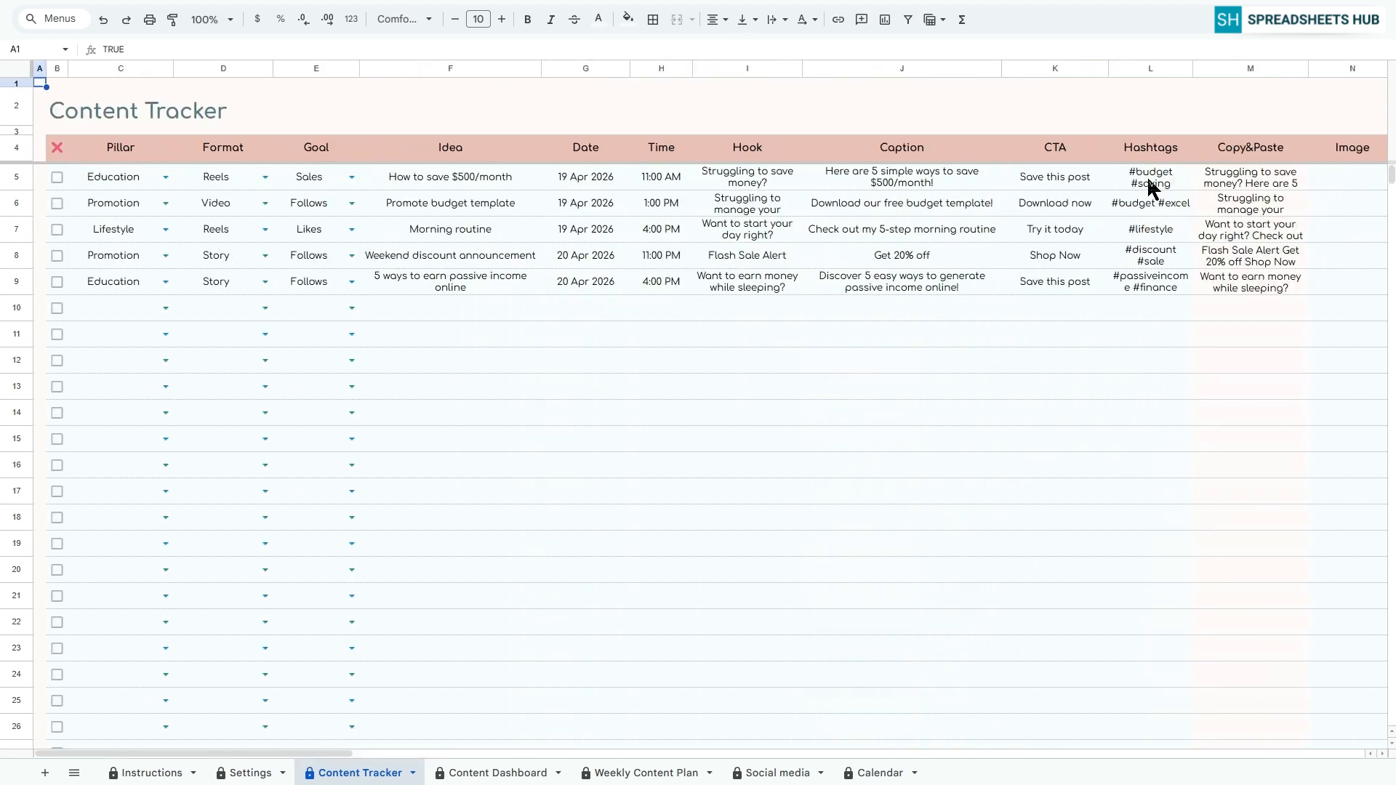
# Edit the Copy&Paste formula in M5 so that a "/" separates the CTA from the hashtags
pyautogui.click(1229, 181)
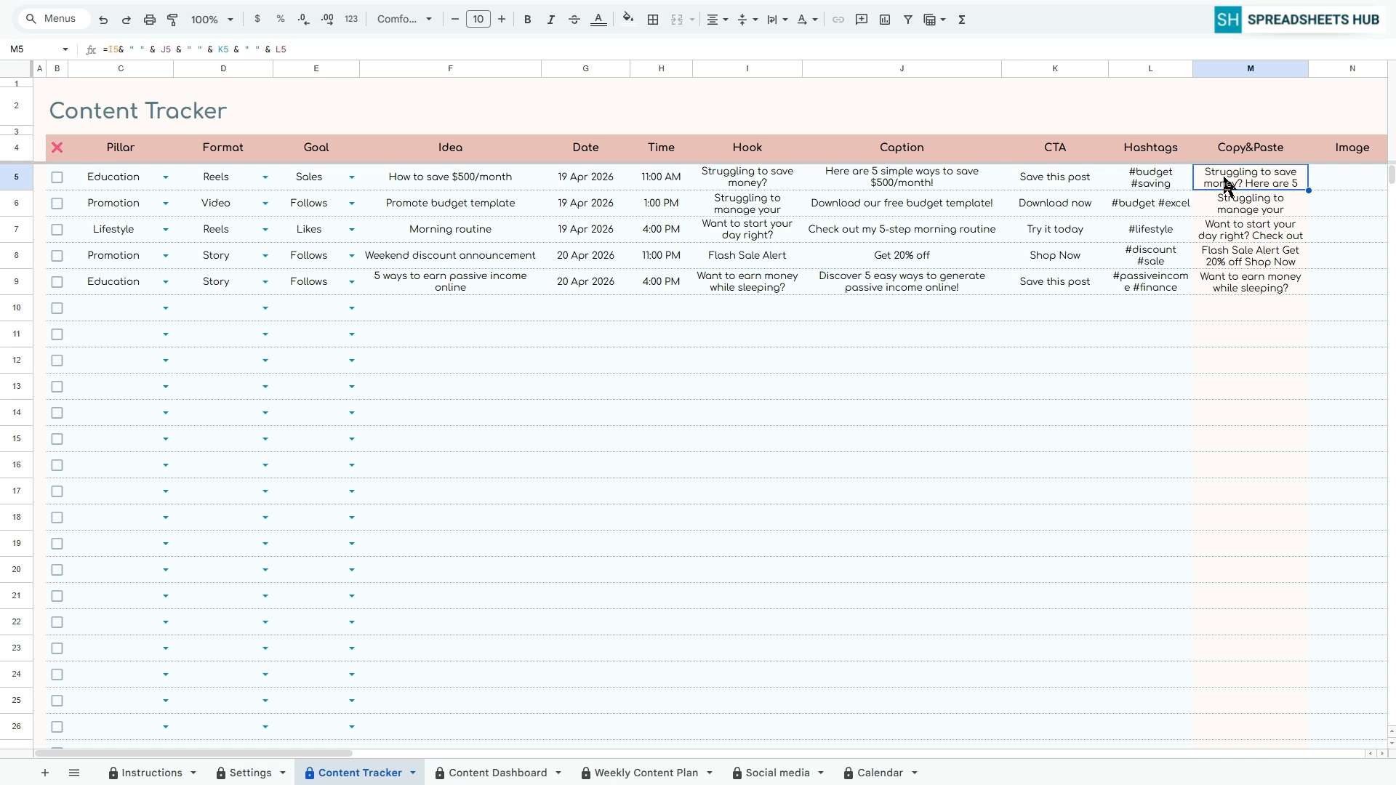
pyautogui.click(256, 49)
pyautogui.press('BackSpace')
pyautogui.press('Return')
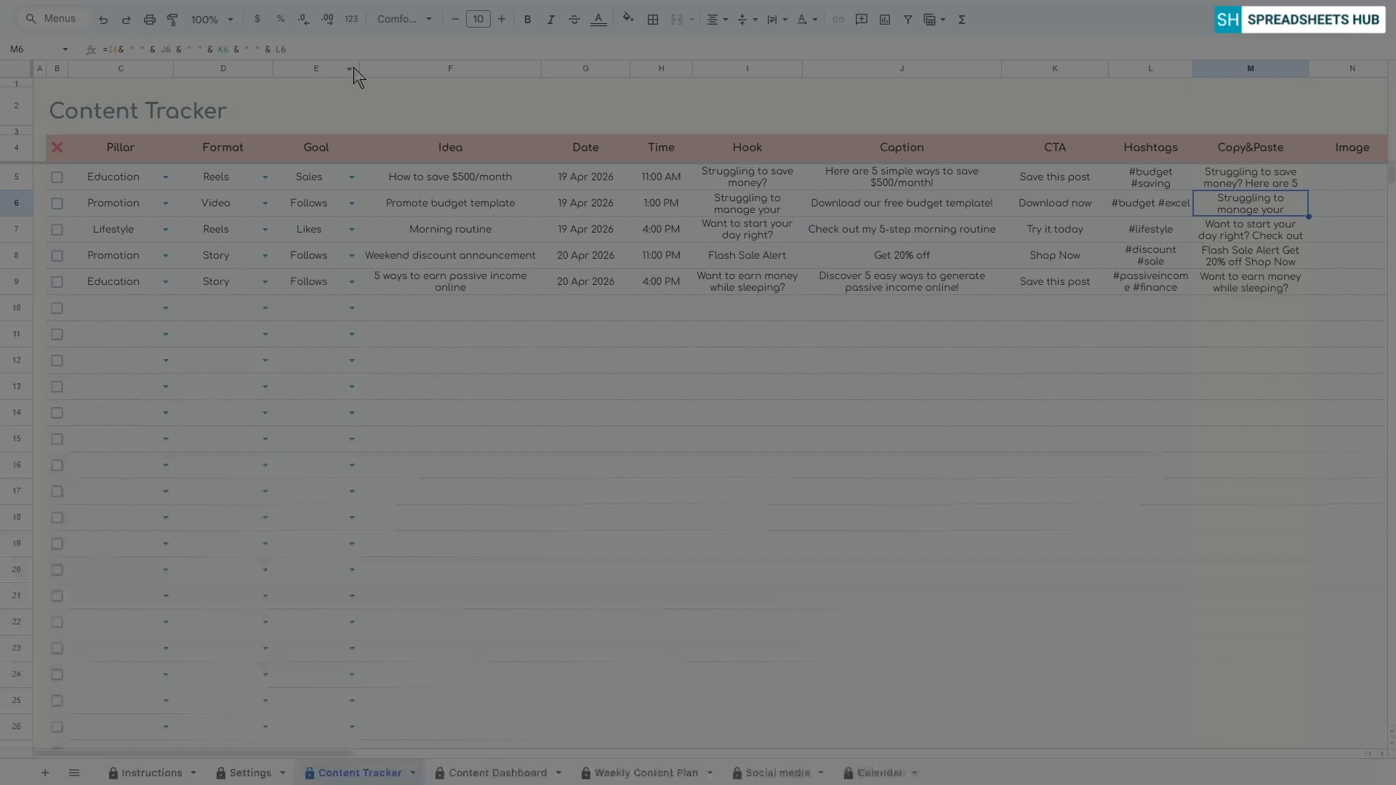
pyautogui.click(858, 466)
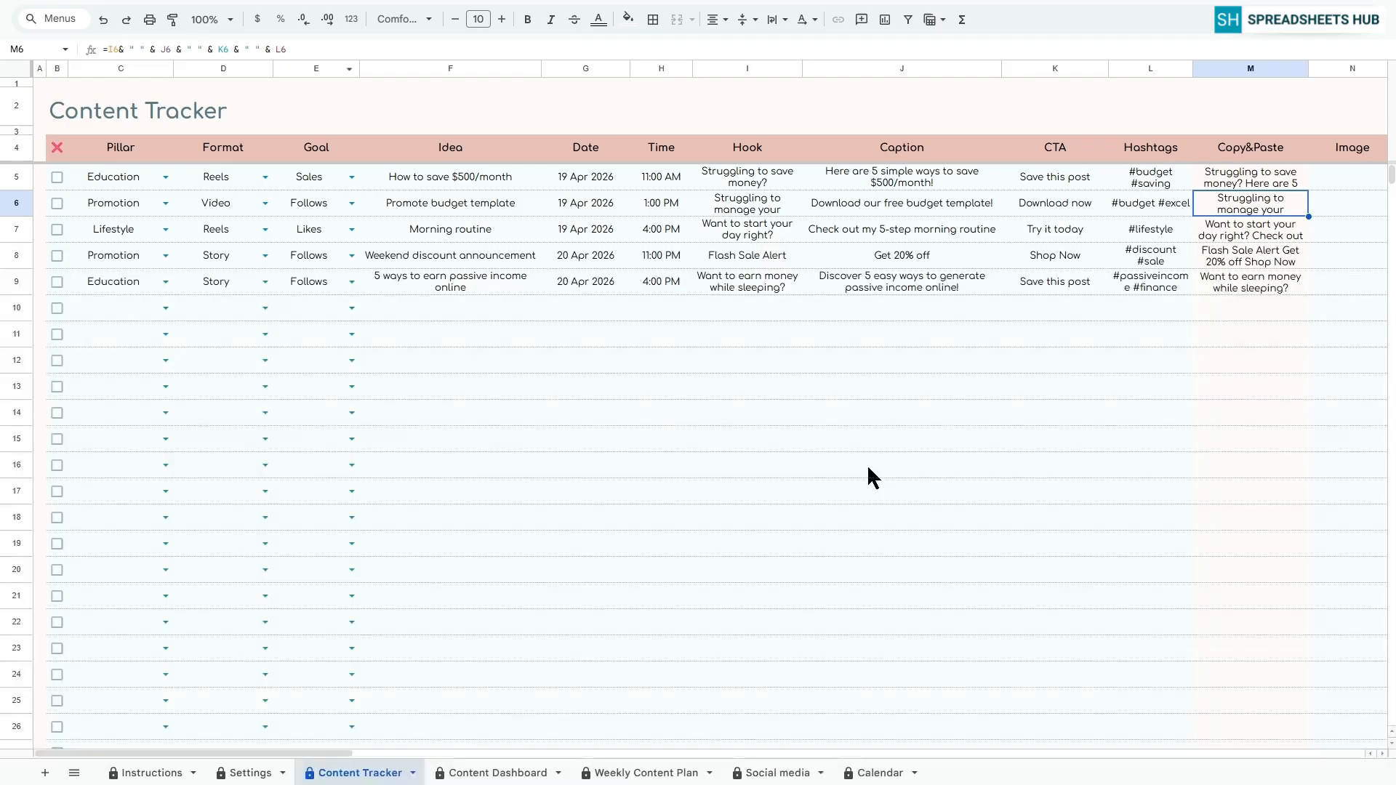
pyautogui.click(1255, 186)
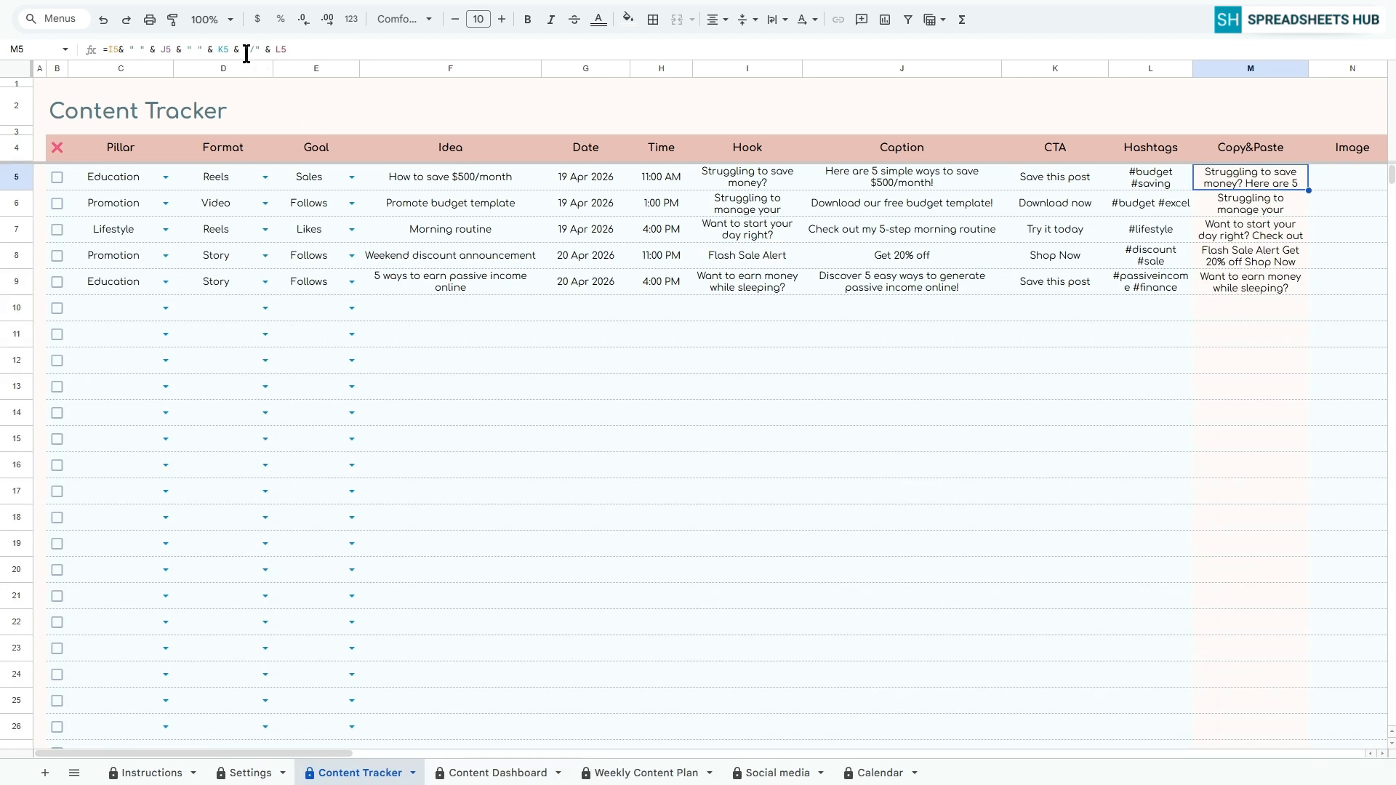
pyautogui.click(41, 82)
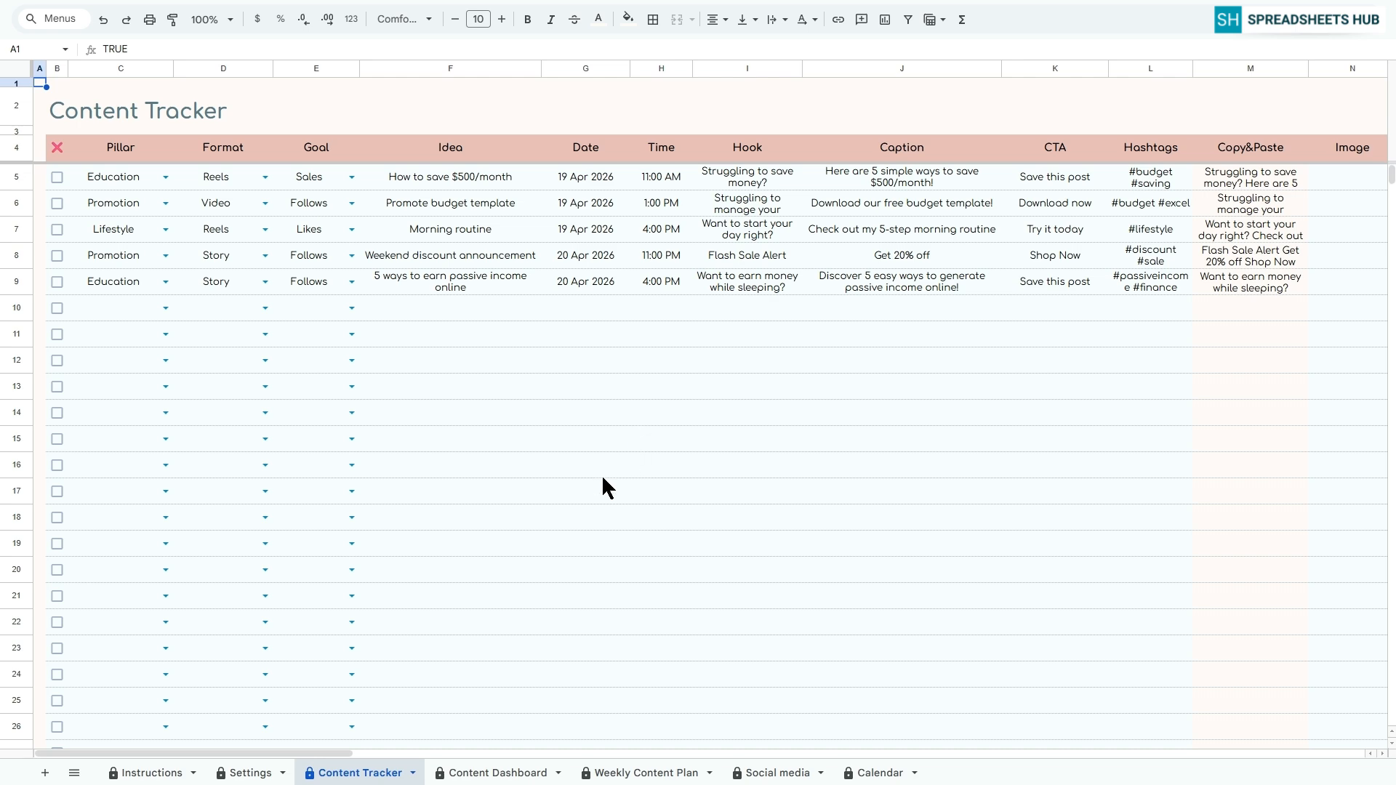
# Set the Content Dashboard to the year 2026 and the month April
pyautogui.click(499, 772)
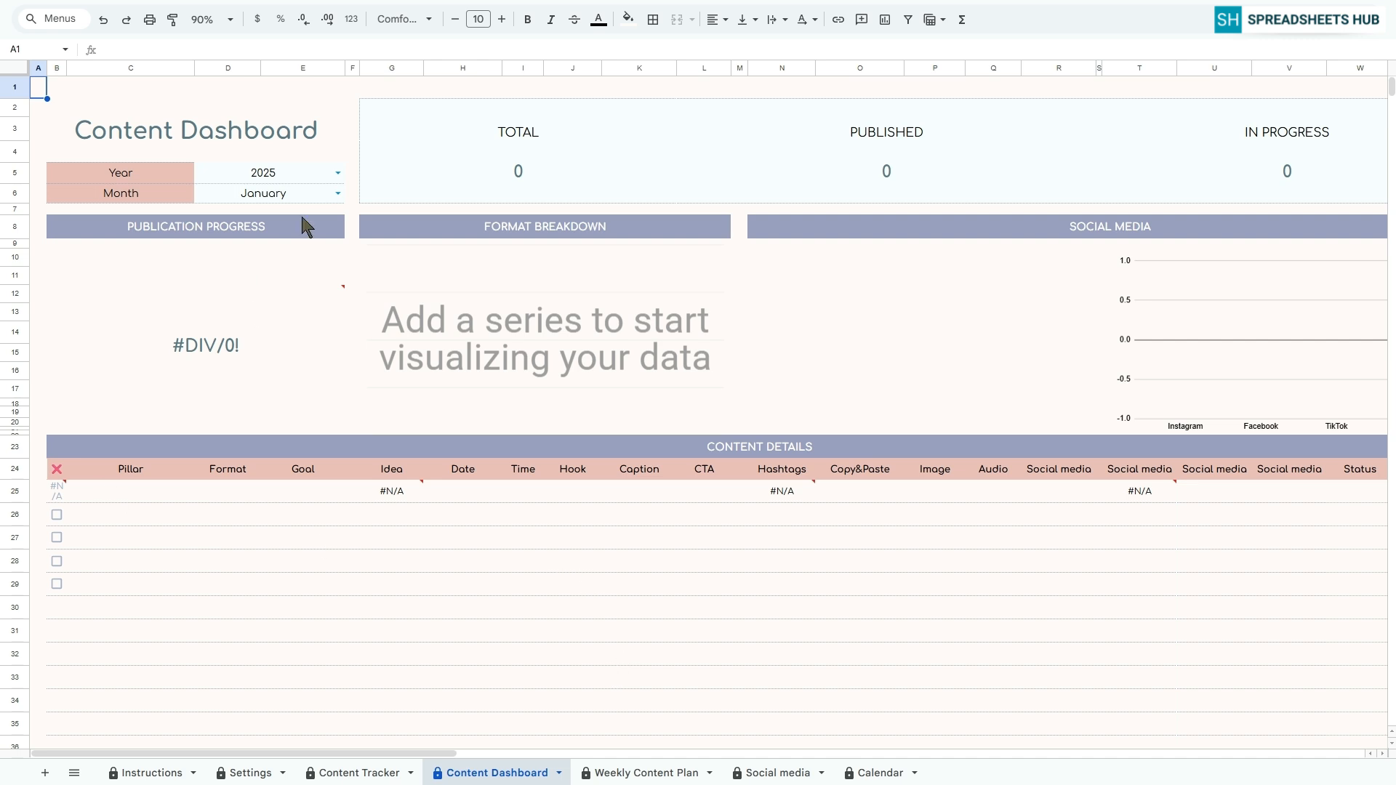
pyautogui.click(338, 172)
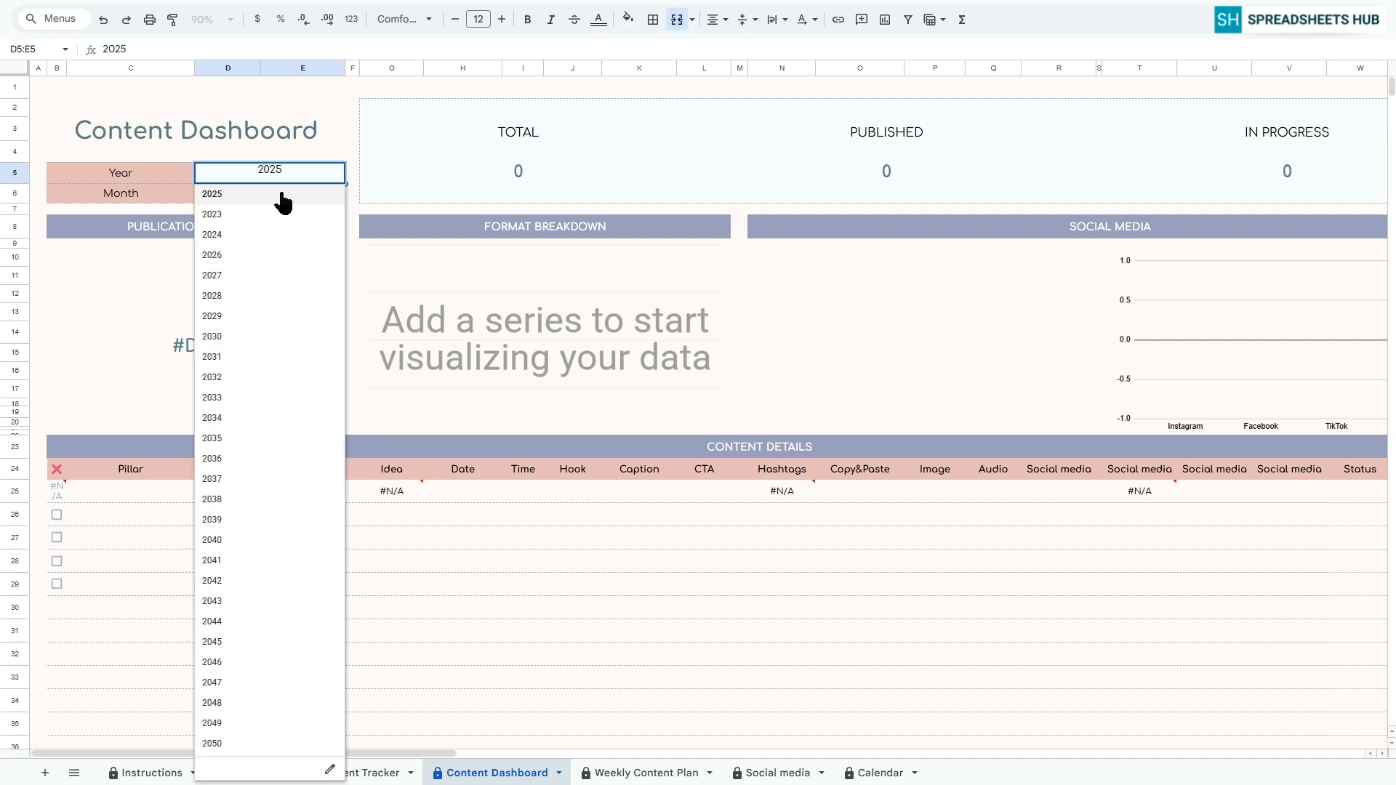
pyautogui.click(228, 255)
pyautogui.click(342, 192)
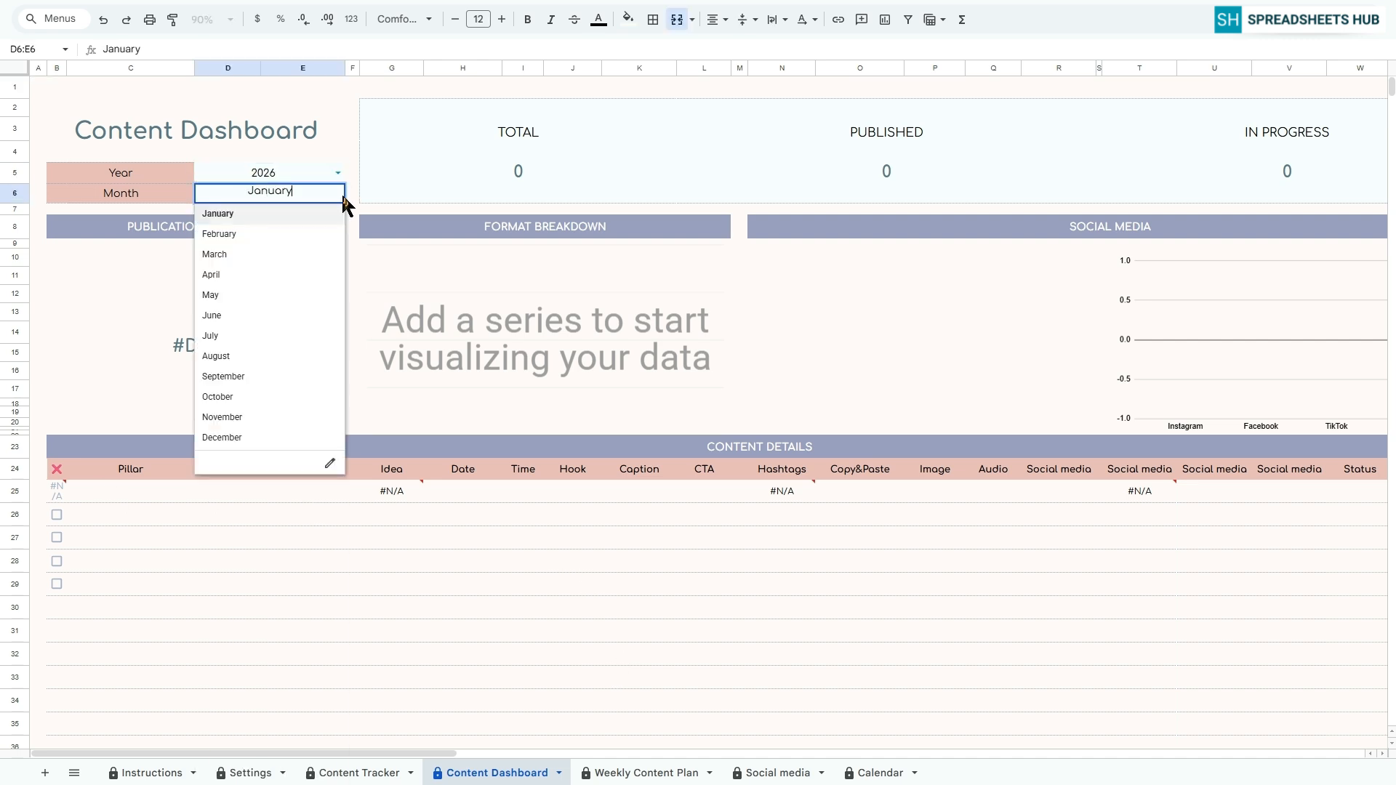
pyautogui.click(238, 274)
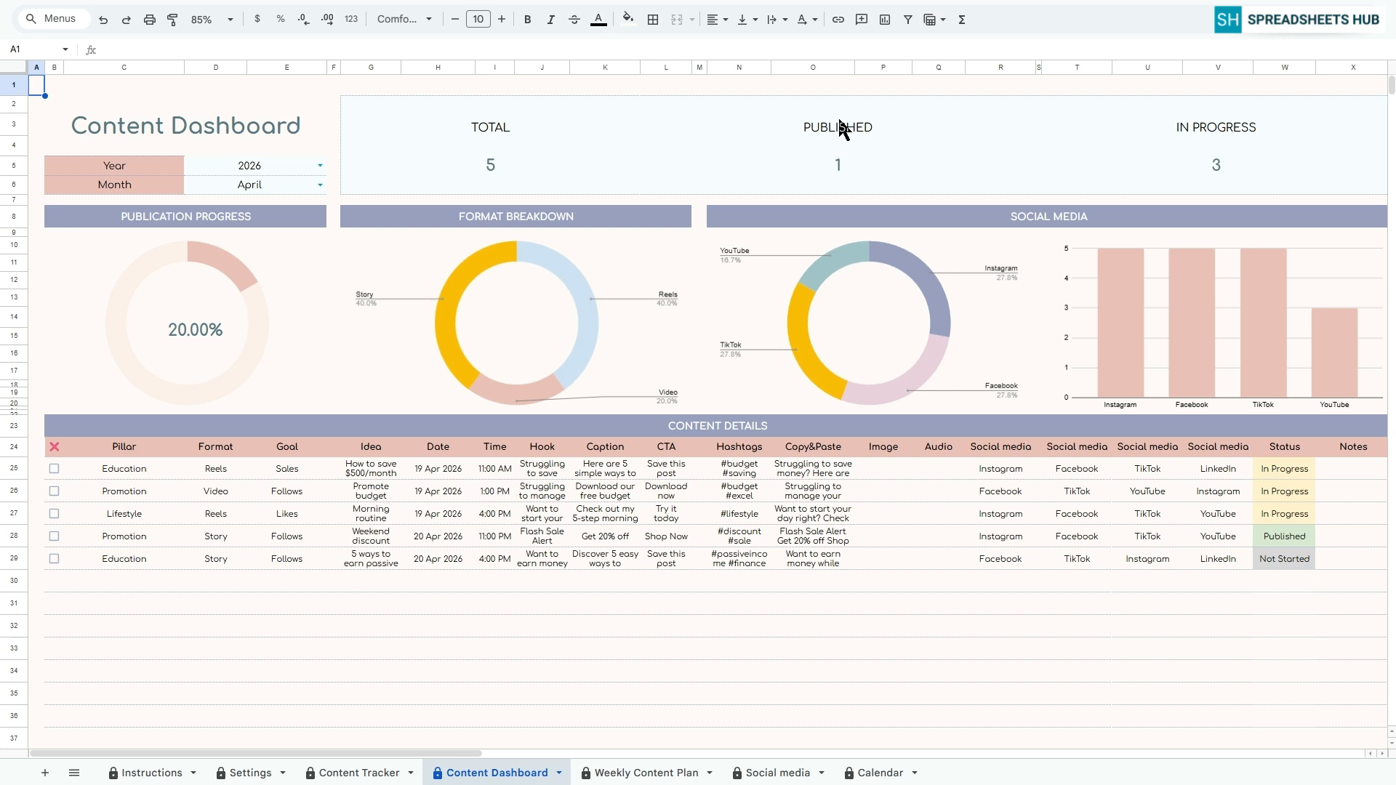
# Examine the dashboard's publication progress, format breakdown and social media sections
pyautogui.click(262, 216)
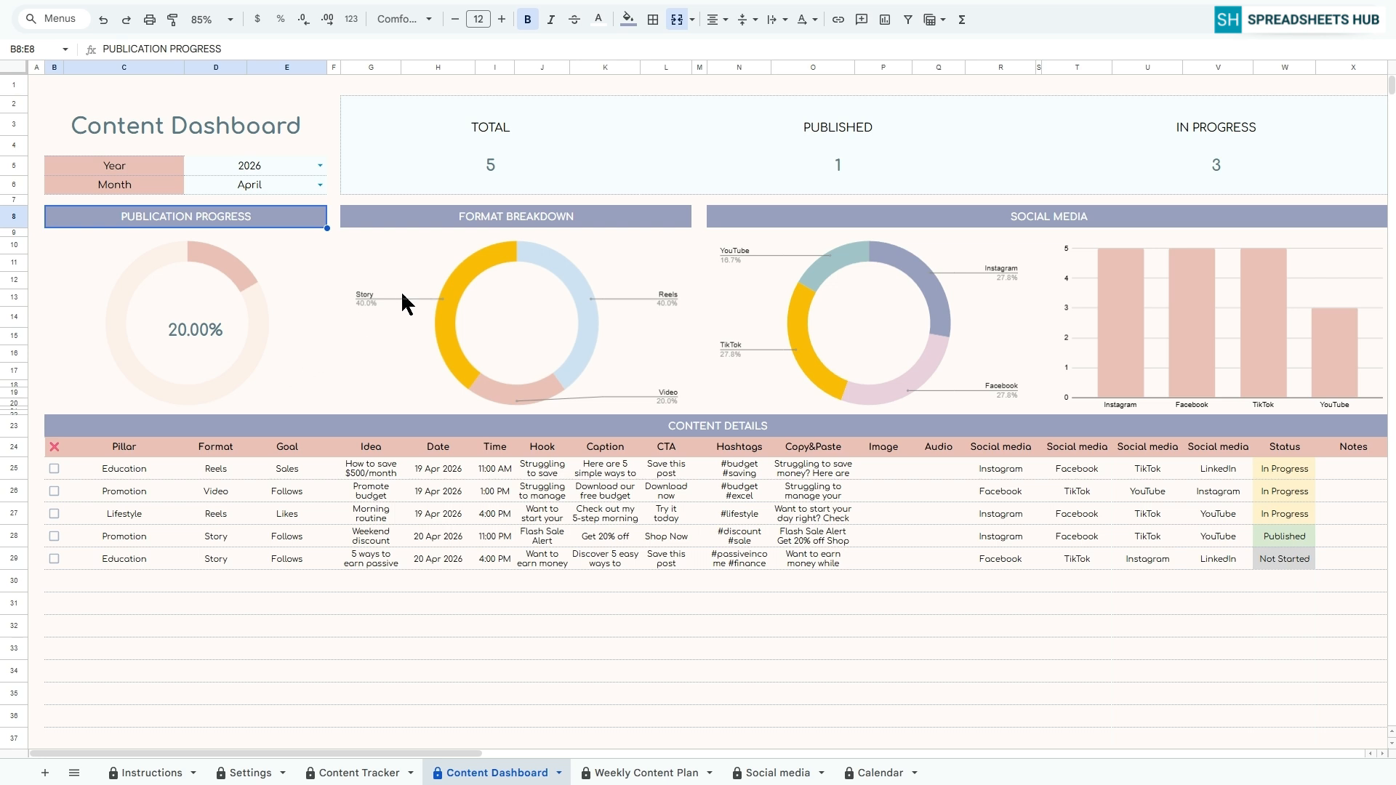
pyautogui.click(479, 221)
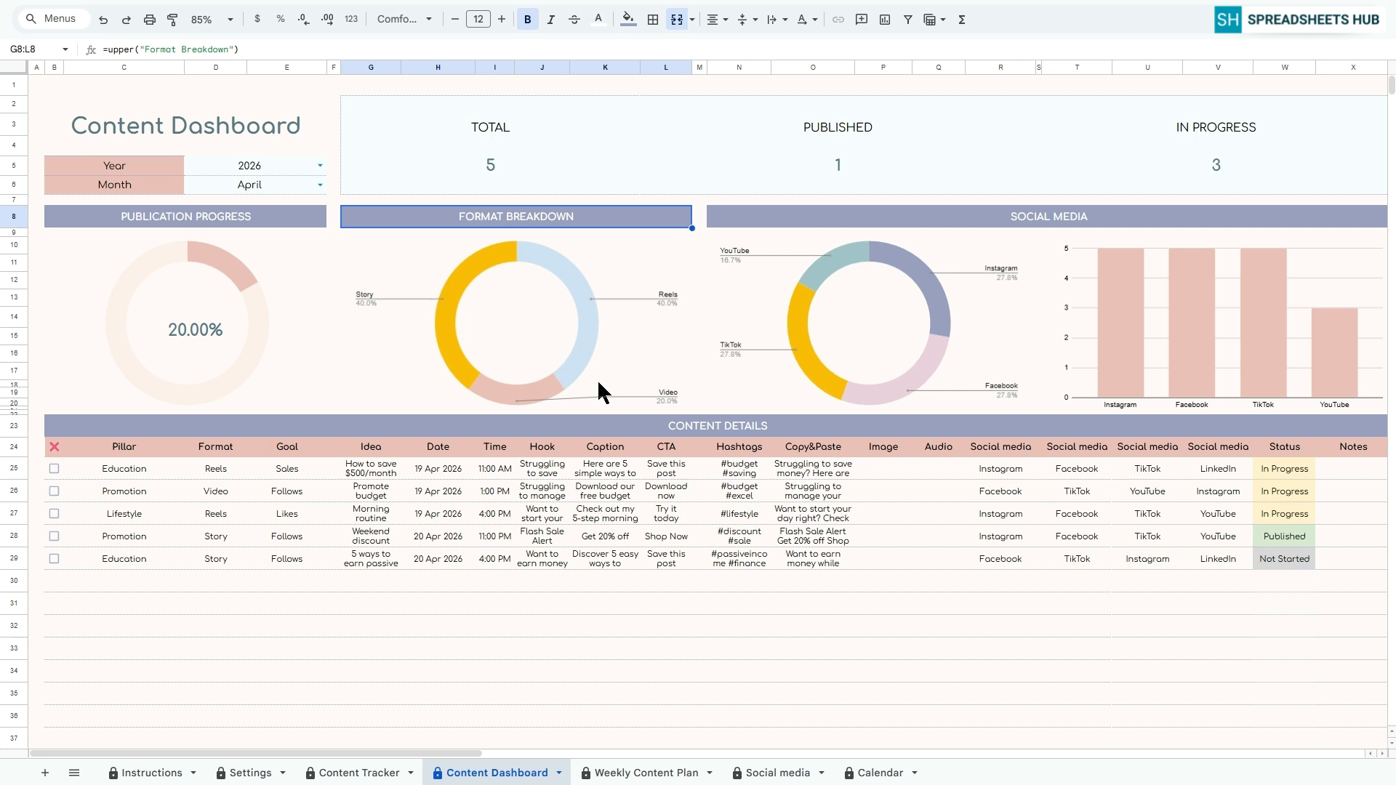
pyautogui.click(1072, 217)
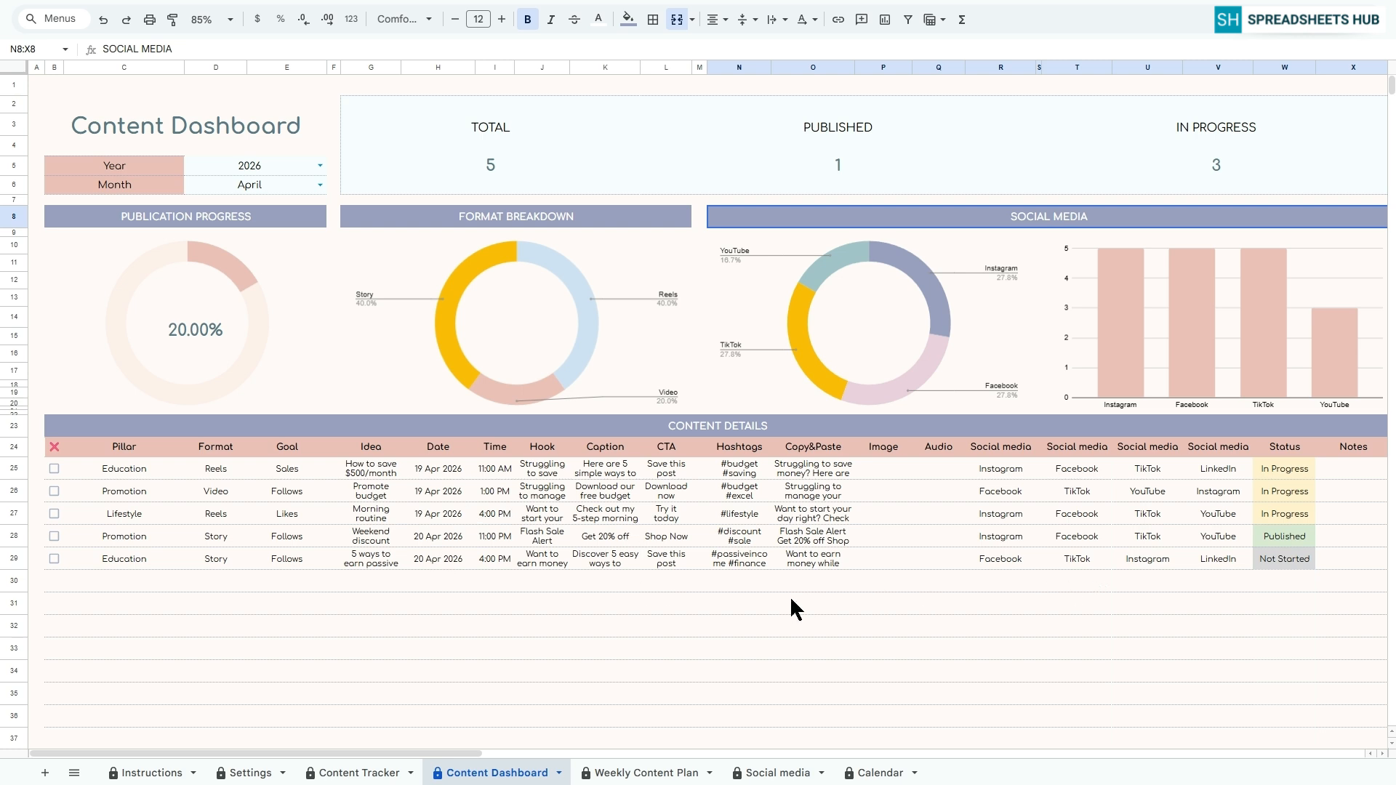
pyautogui.moveTo(430, 752); pyautogui.dragTo(386, 751)
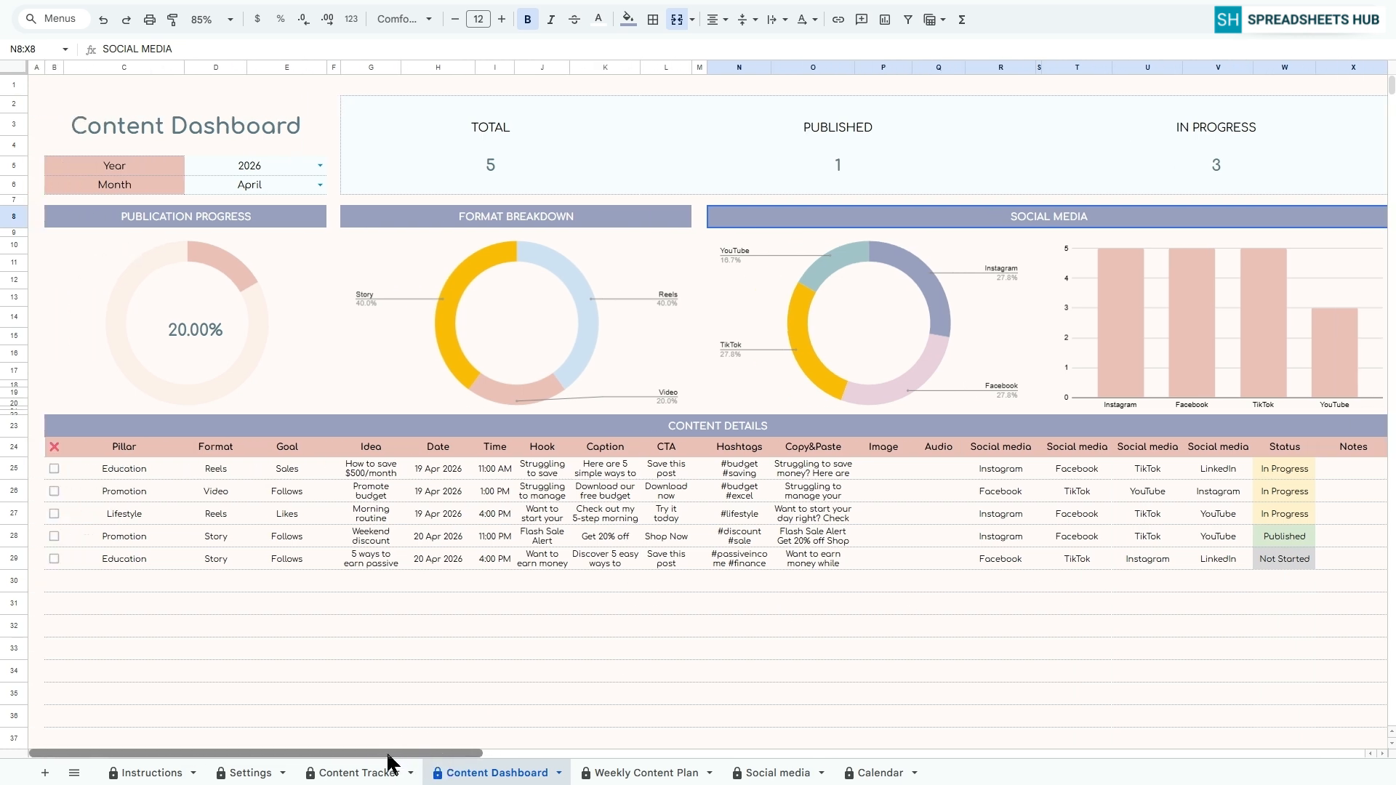
pyautogui.click(37, 85)
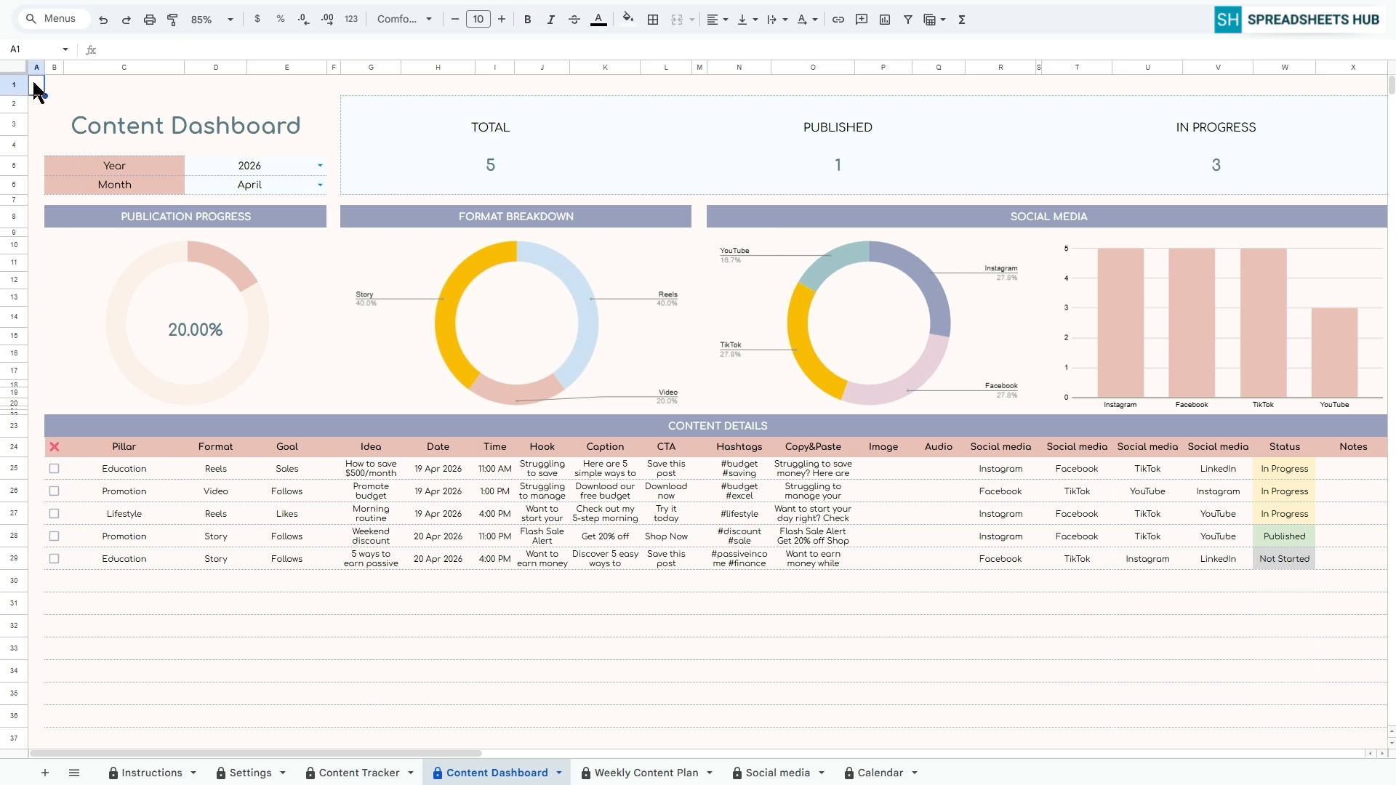
# Set the Weekly Content Plan to start on 19 Apr 2026 and end on 25 Apr 2026
pyautogui.click(638, 772)
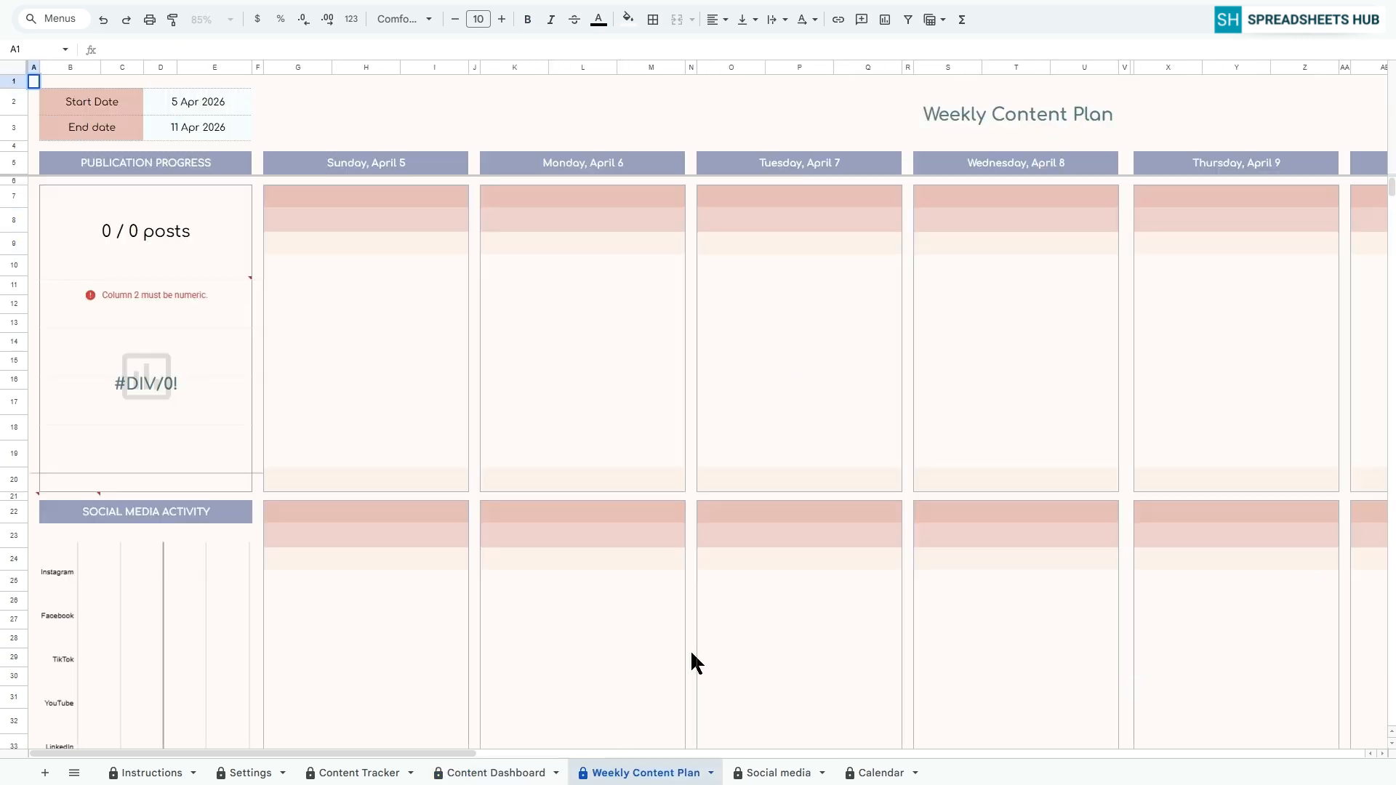
pyautogui.doubleClick(208, 97)
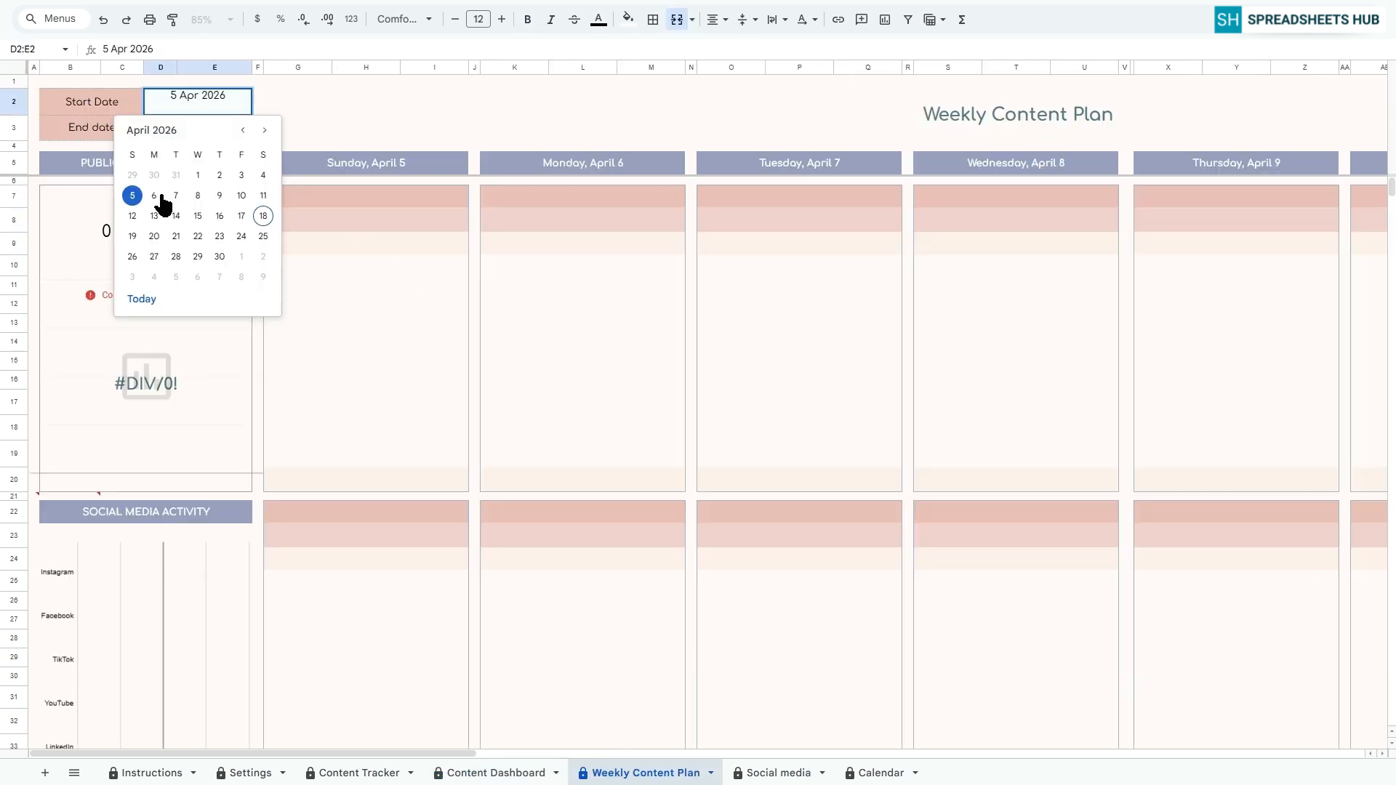
pyautogui.click(132, 237)
pyautogui.doubleClick(190, 126)
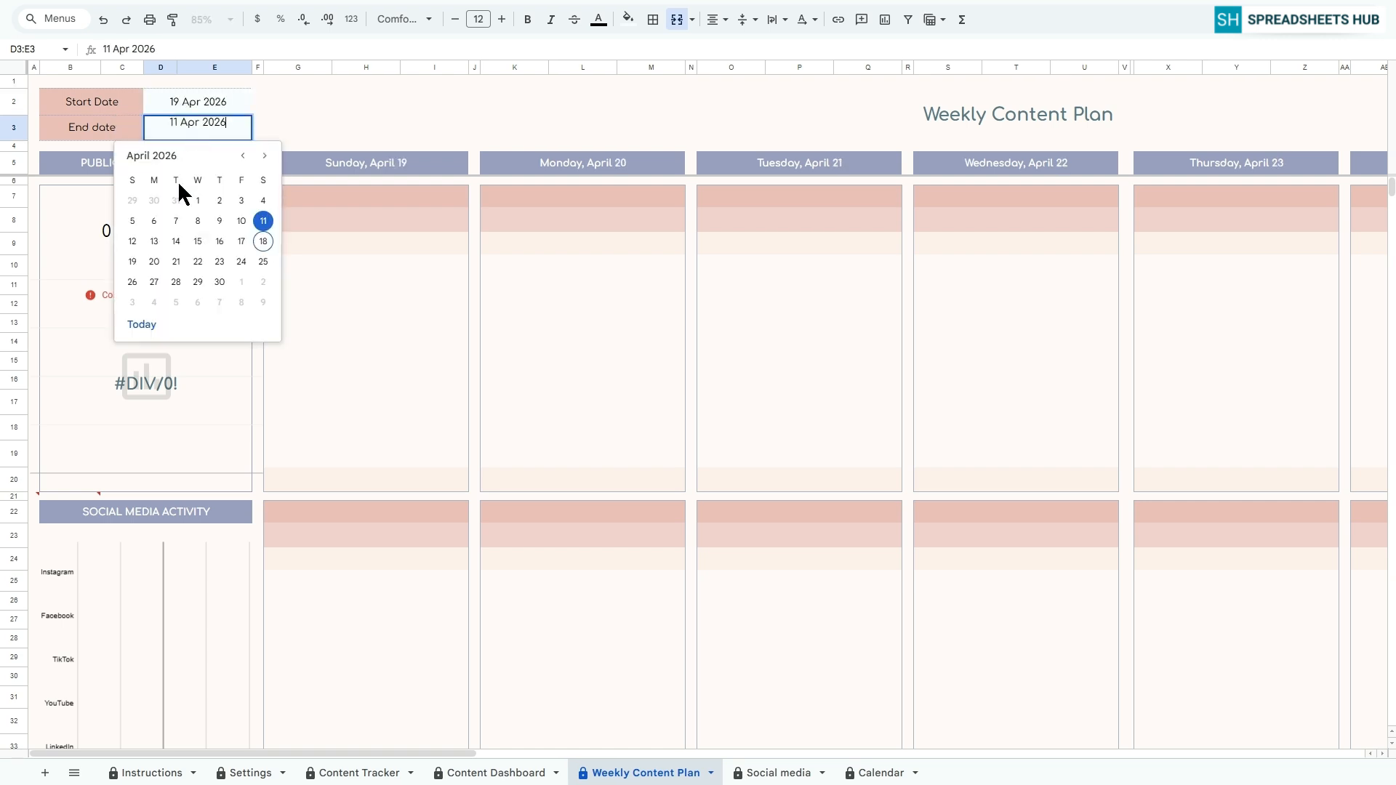
pyautogui.click(264, 261)
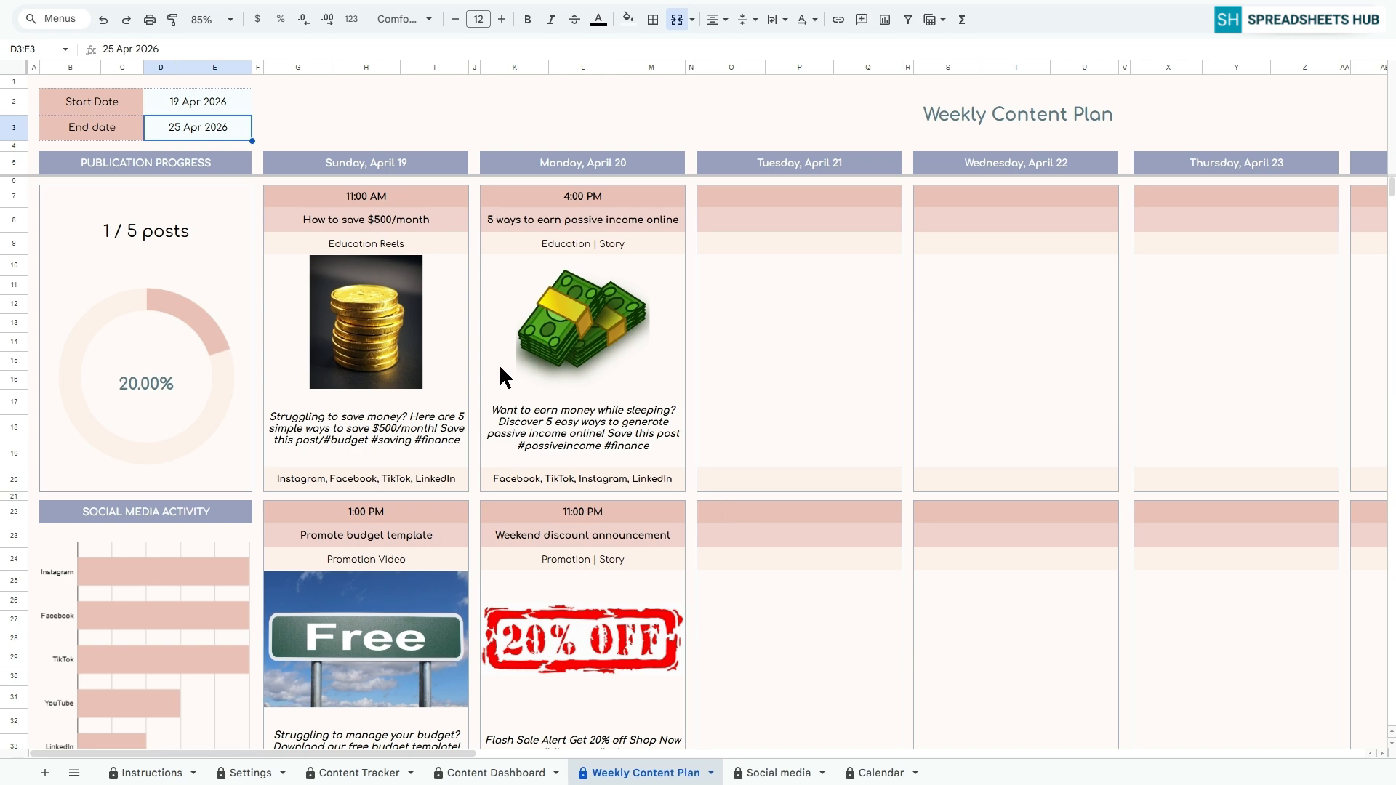
# Compare the weekly planned posts with the Content Tracker and review the week's publication progress and social media activity
pyautogui.scroll(-3, 566, 473)
pyautogui.scroll(-3, 565, 473)
pyautogui.click(360, 772)
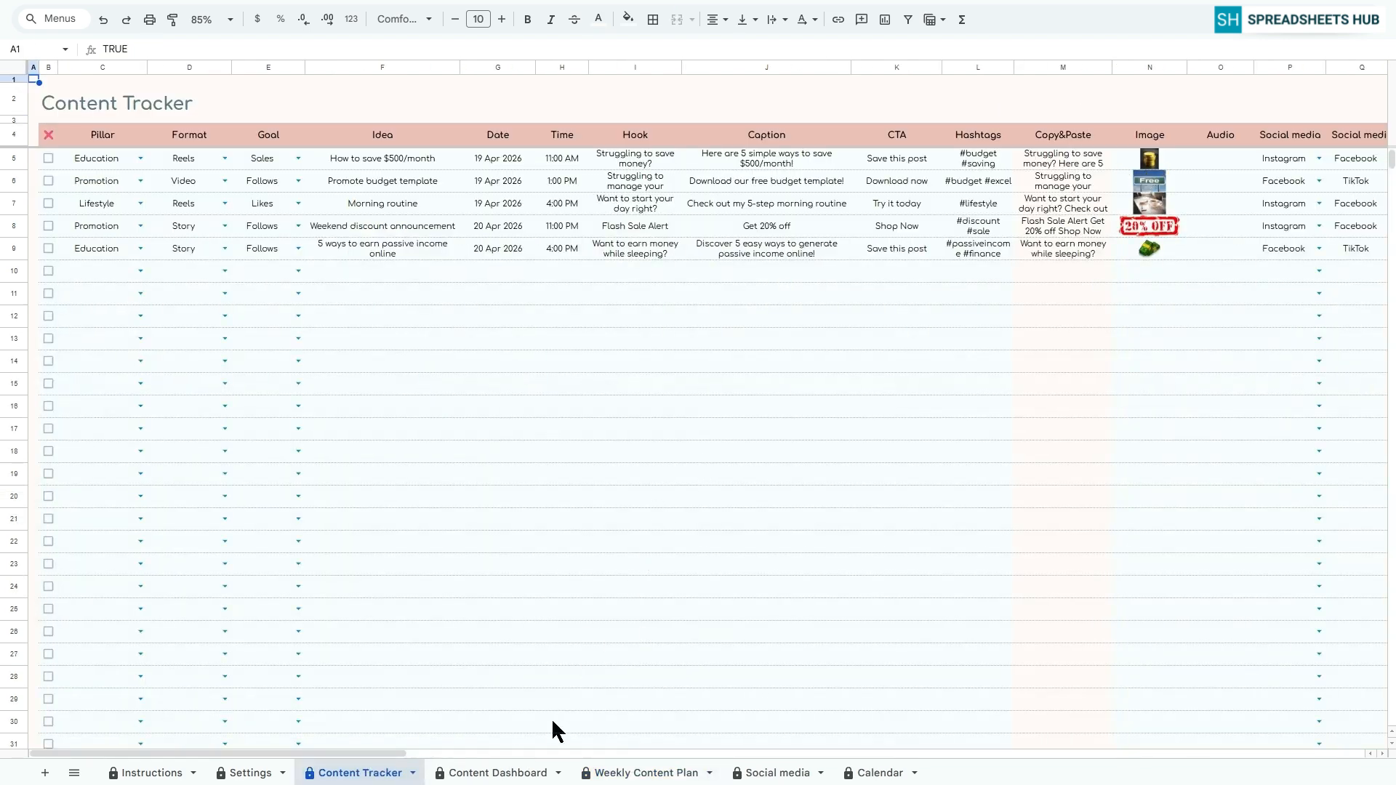
pyautogui.click(502, 772)
pyautogui.click(632, 773)
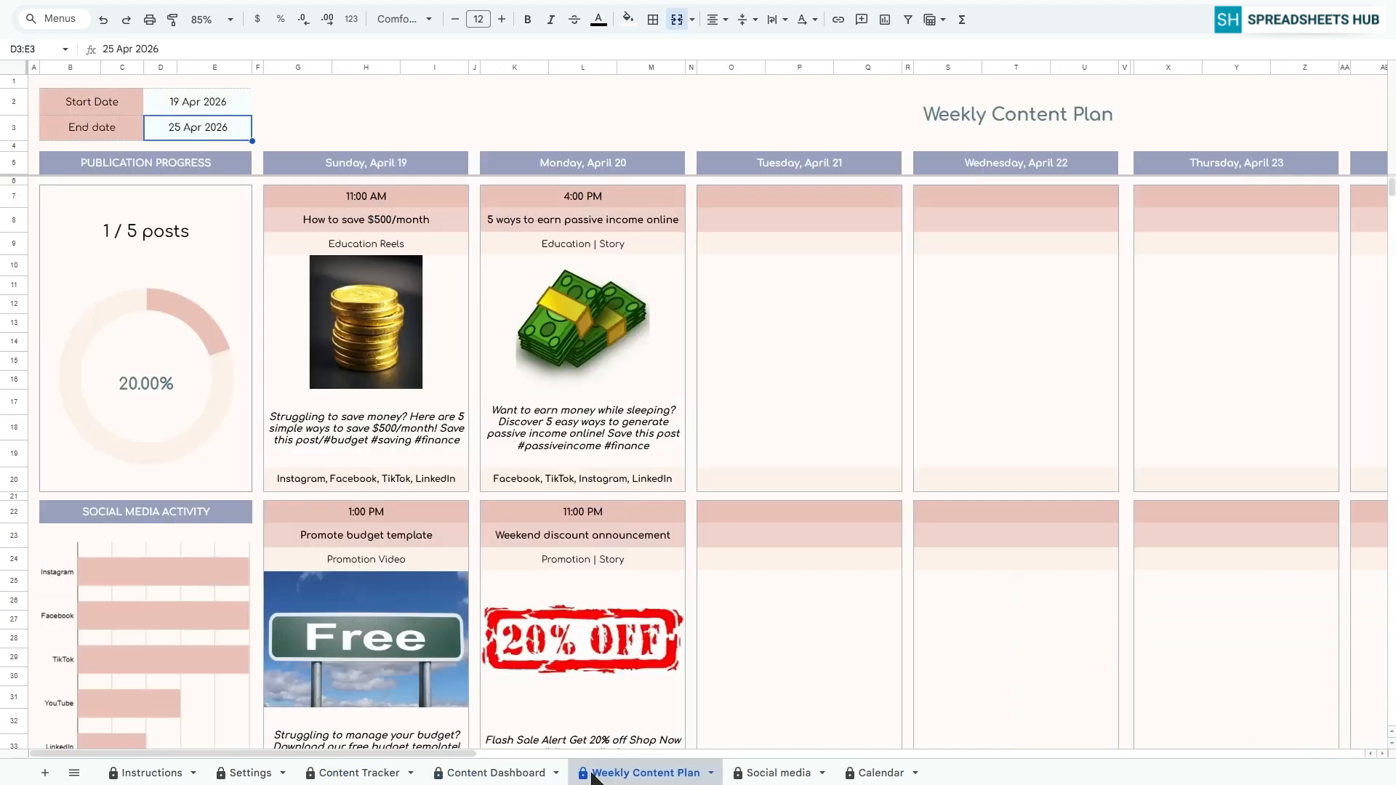
pyautogui.click(157, 166)
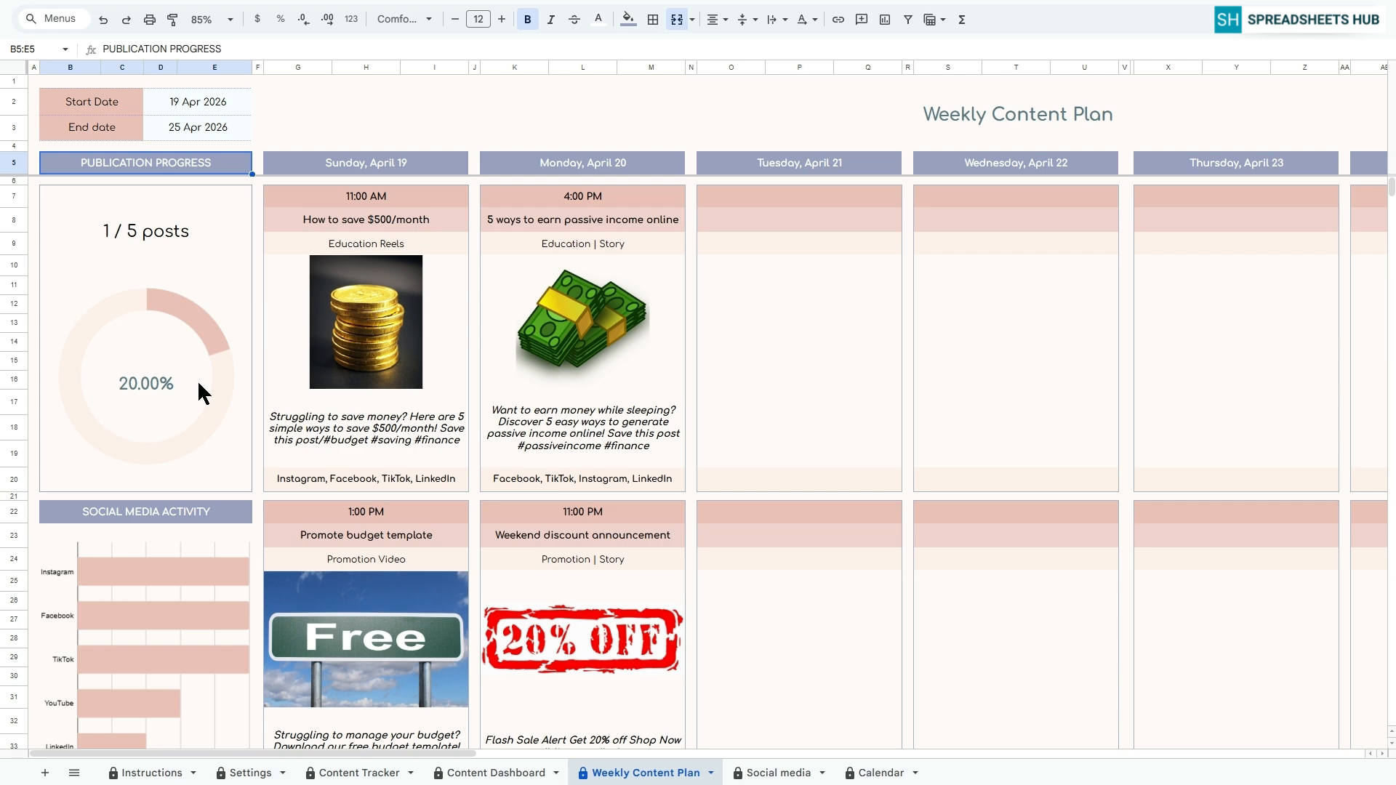
pyautogui.scroll(-3, 197, 380)
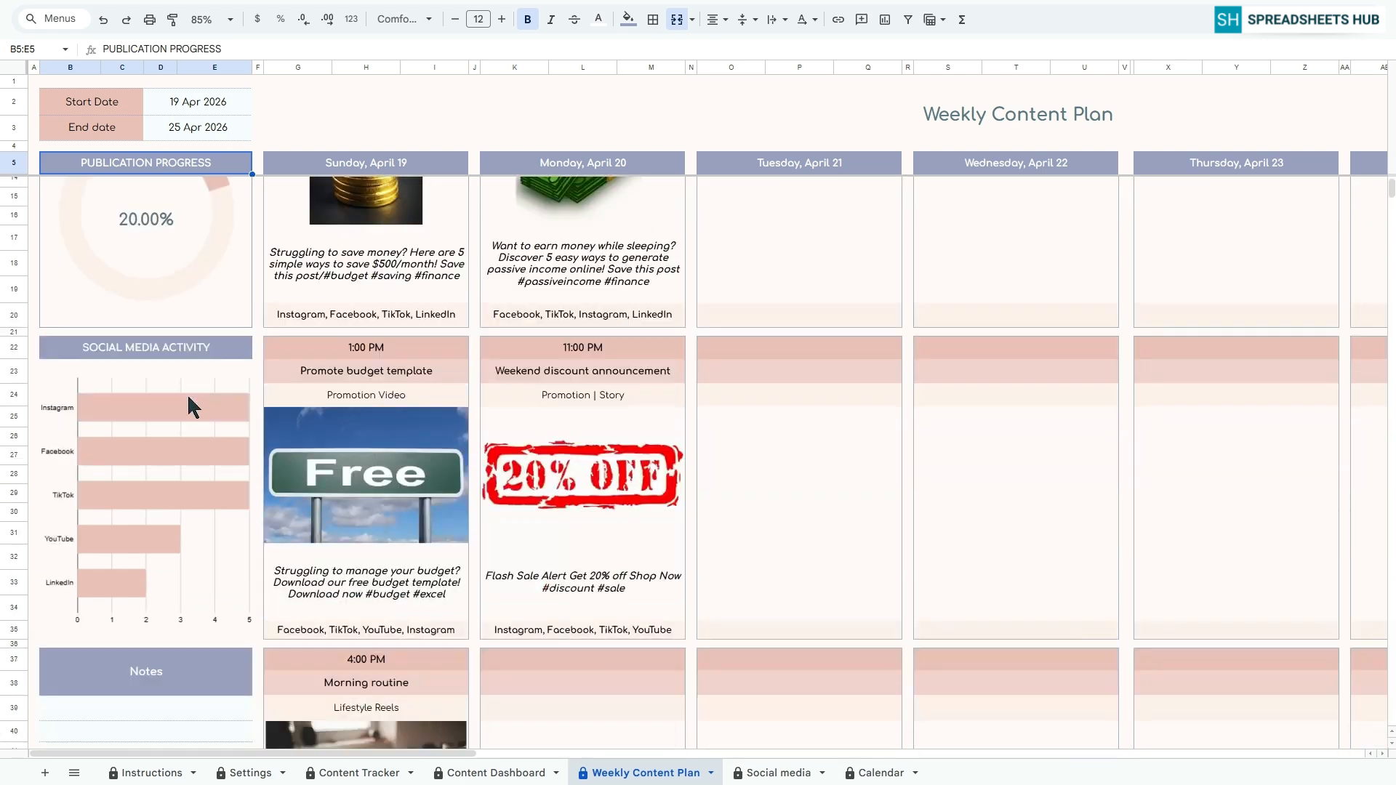
# Add the note "Check posts" on the first line of the Weekly Content Plan's Notes section
pyautogui.click(216, 350)
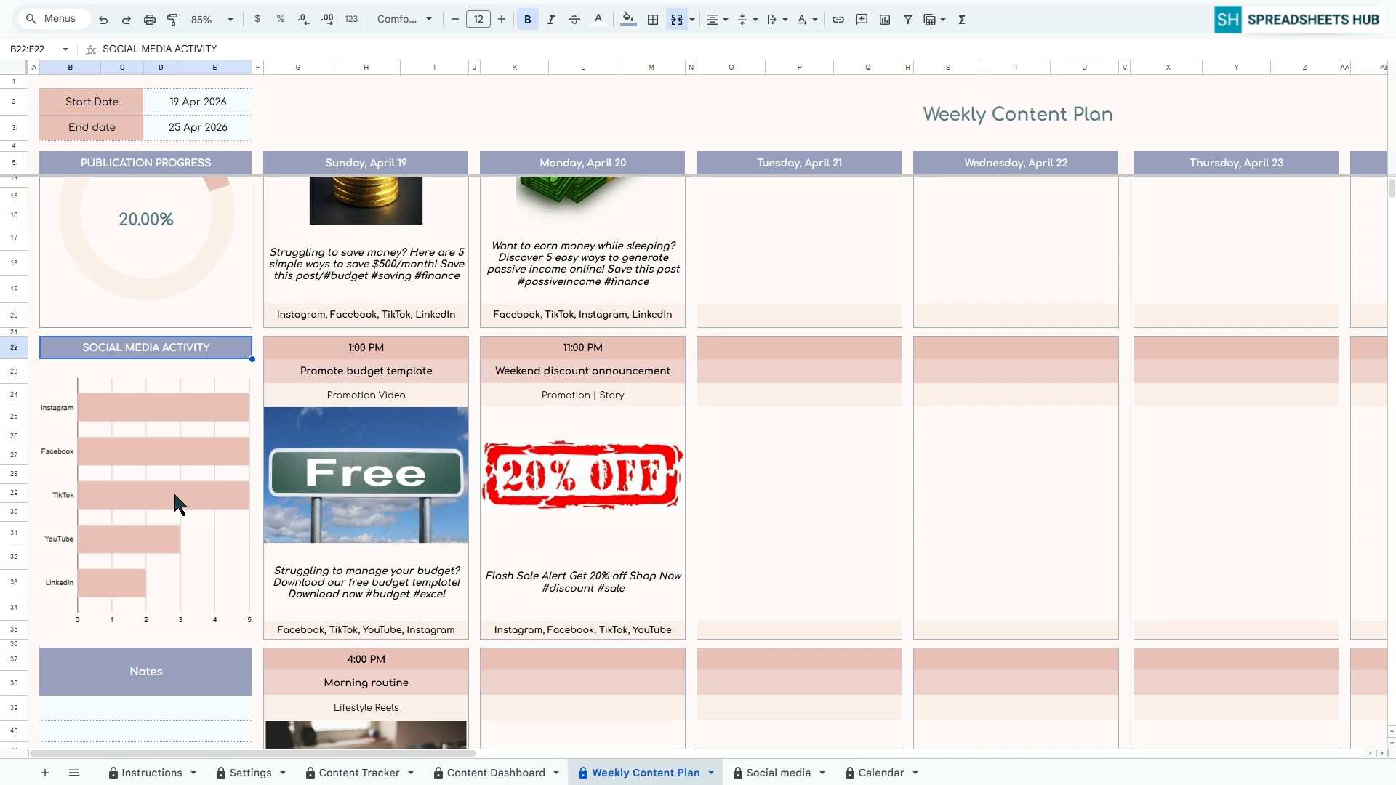
pyautogui.scroll(-4, 173, 491)
pyautogui.click(181, 444)
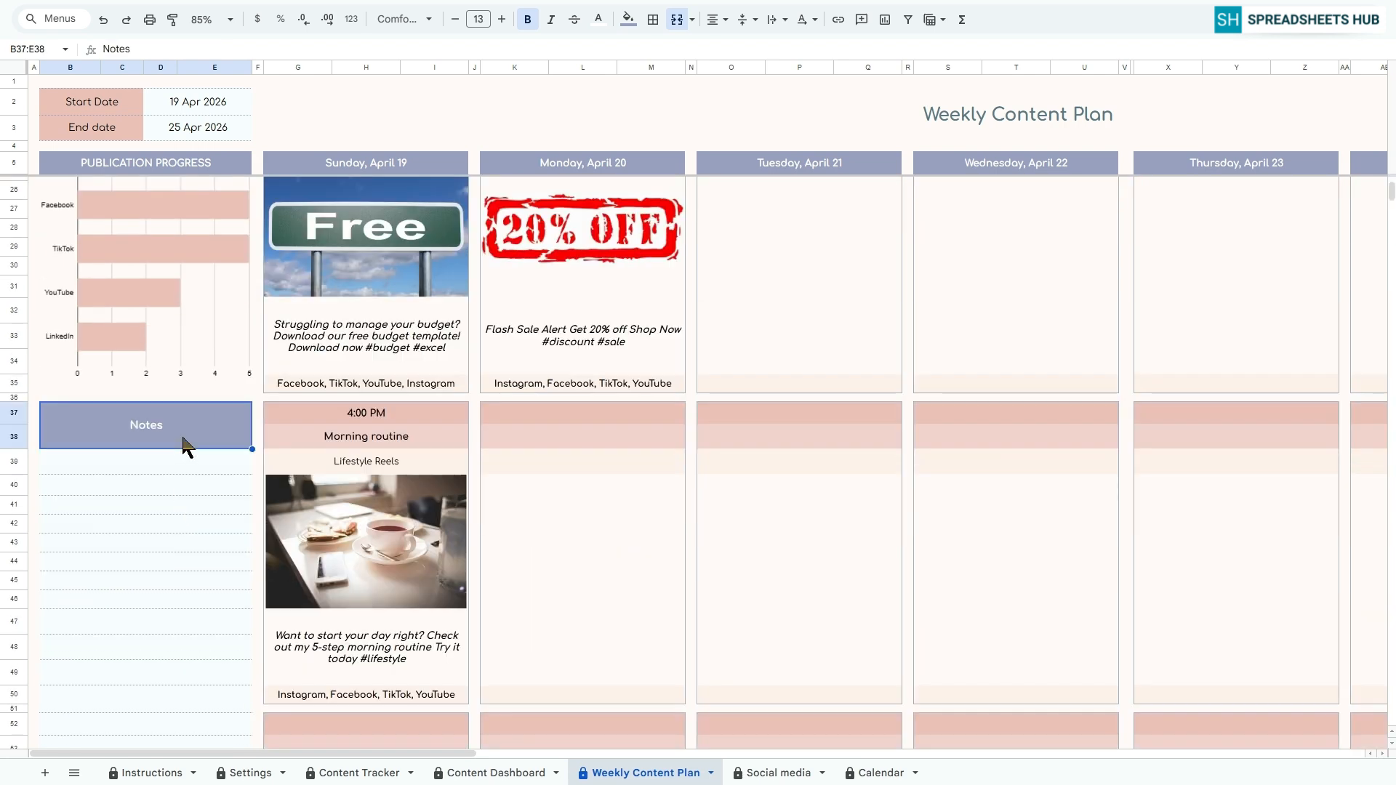
pyautogui.click(107, 461)
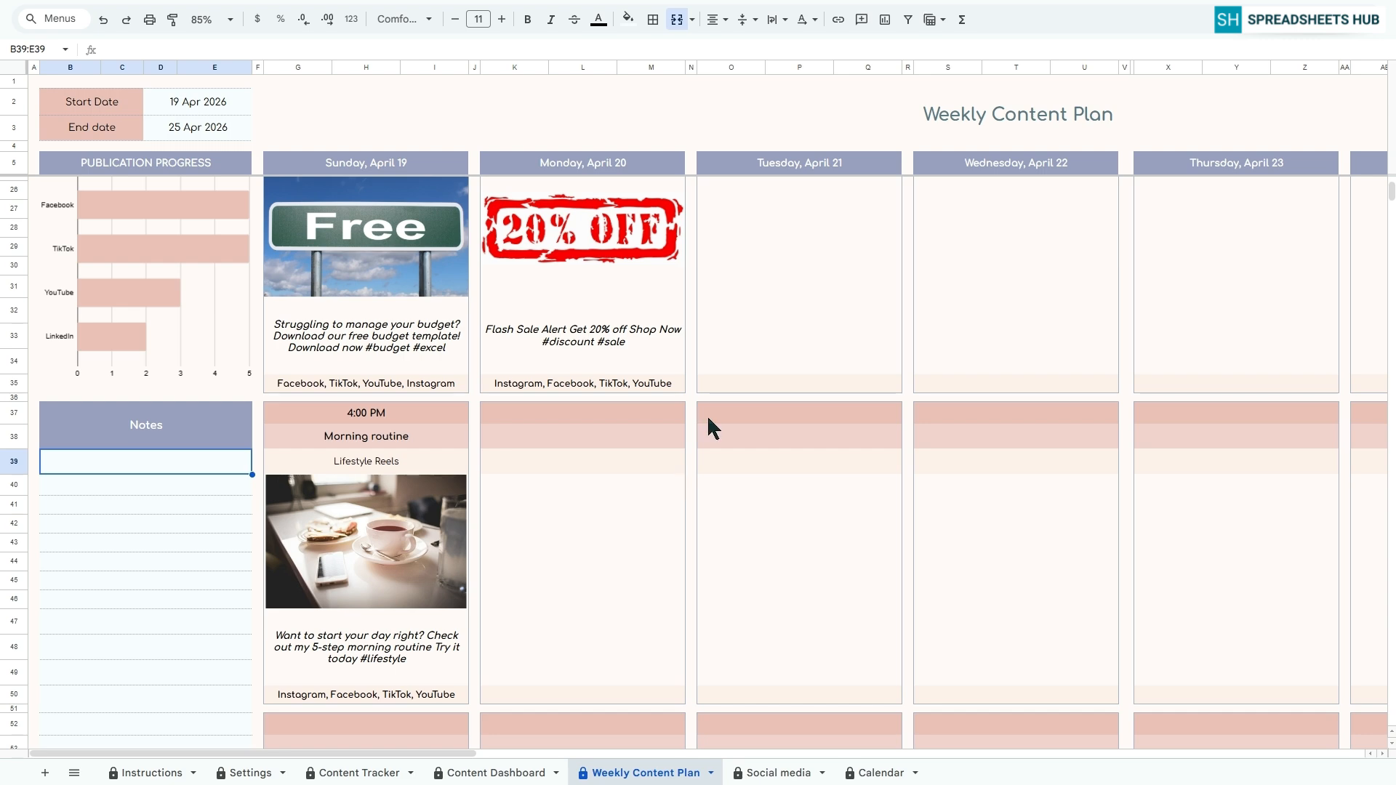
pyautogui.write('Check posts')
pyautogui.press('Return')
pyautogui.scroll(7, 744, 435)
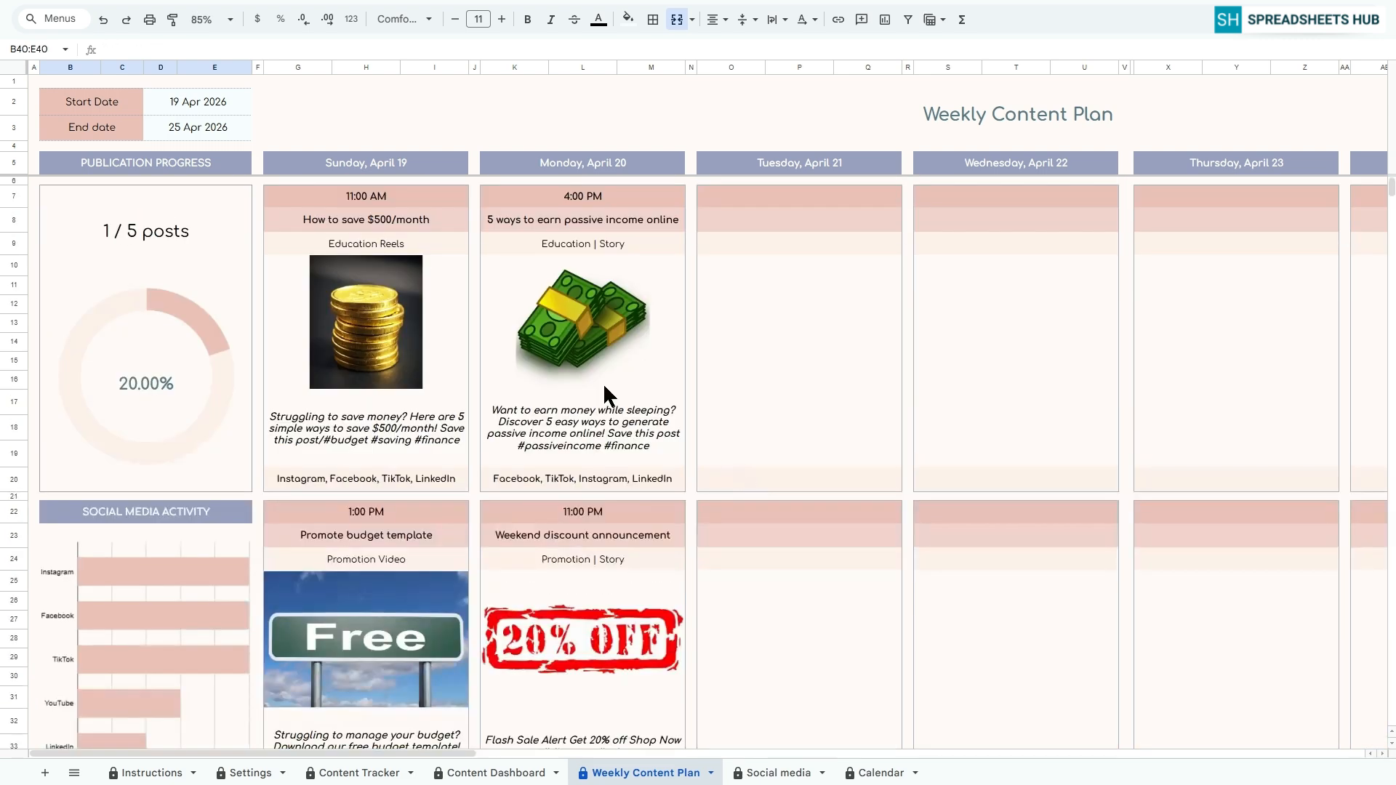
pyautogui.click(34, 80)
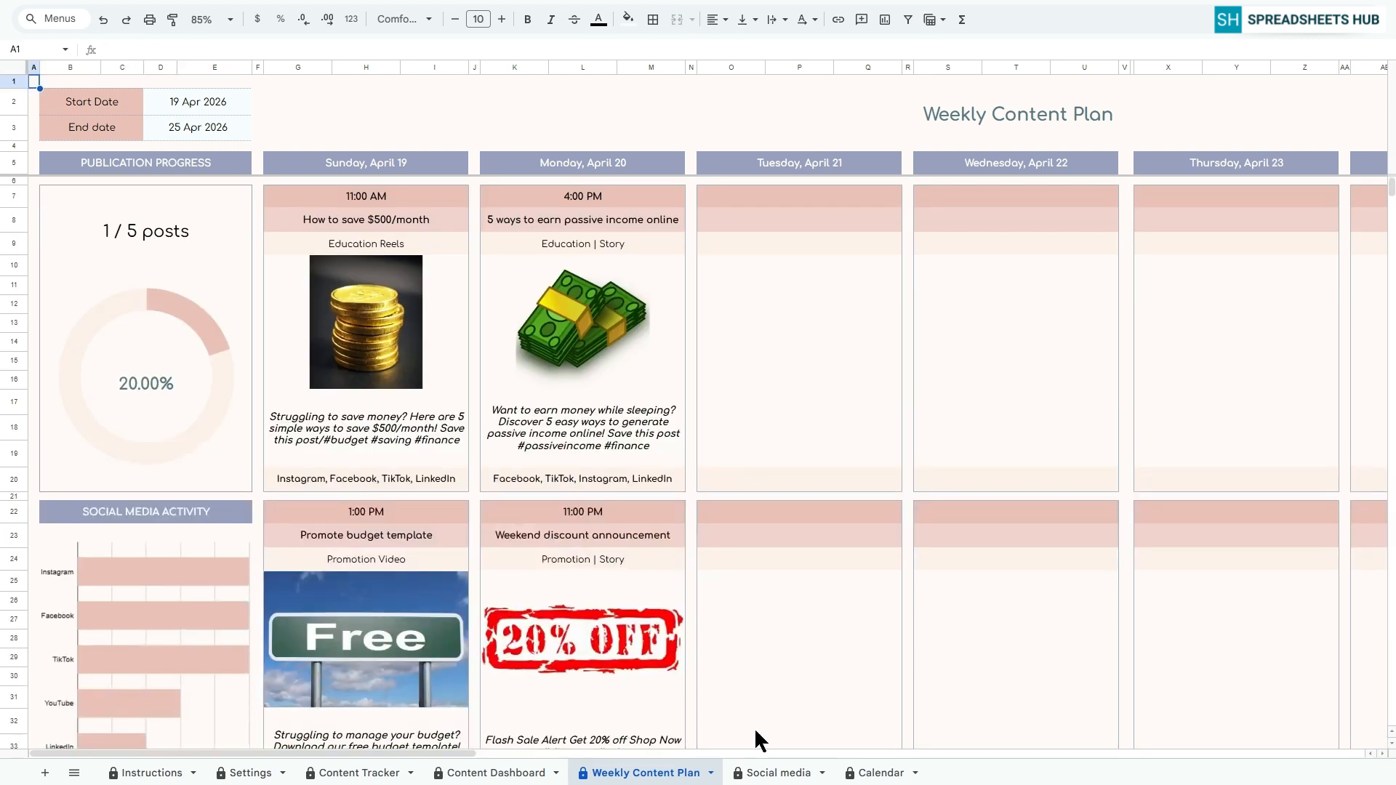
# On the Social media sheet, show the Facebook posts, switch to LinkedIn, and set the date to 19 Apr 2026
pyautogui.click(772, 772)
pyautogui.click(331, 107)
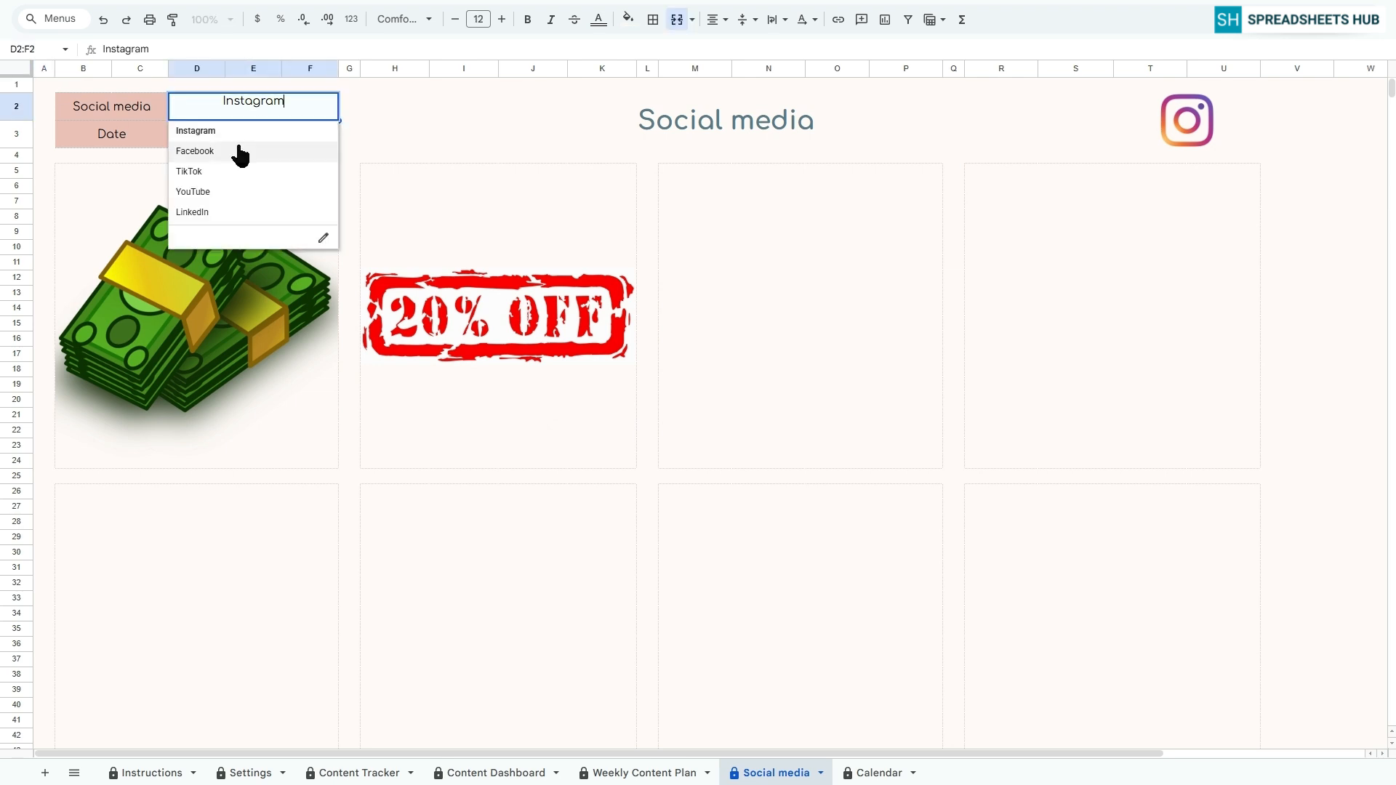
pyautogui.click(237, 150)
pyautogui.click(332, 106)
pyautogui.click(233, 212)
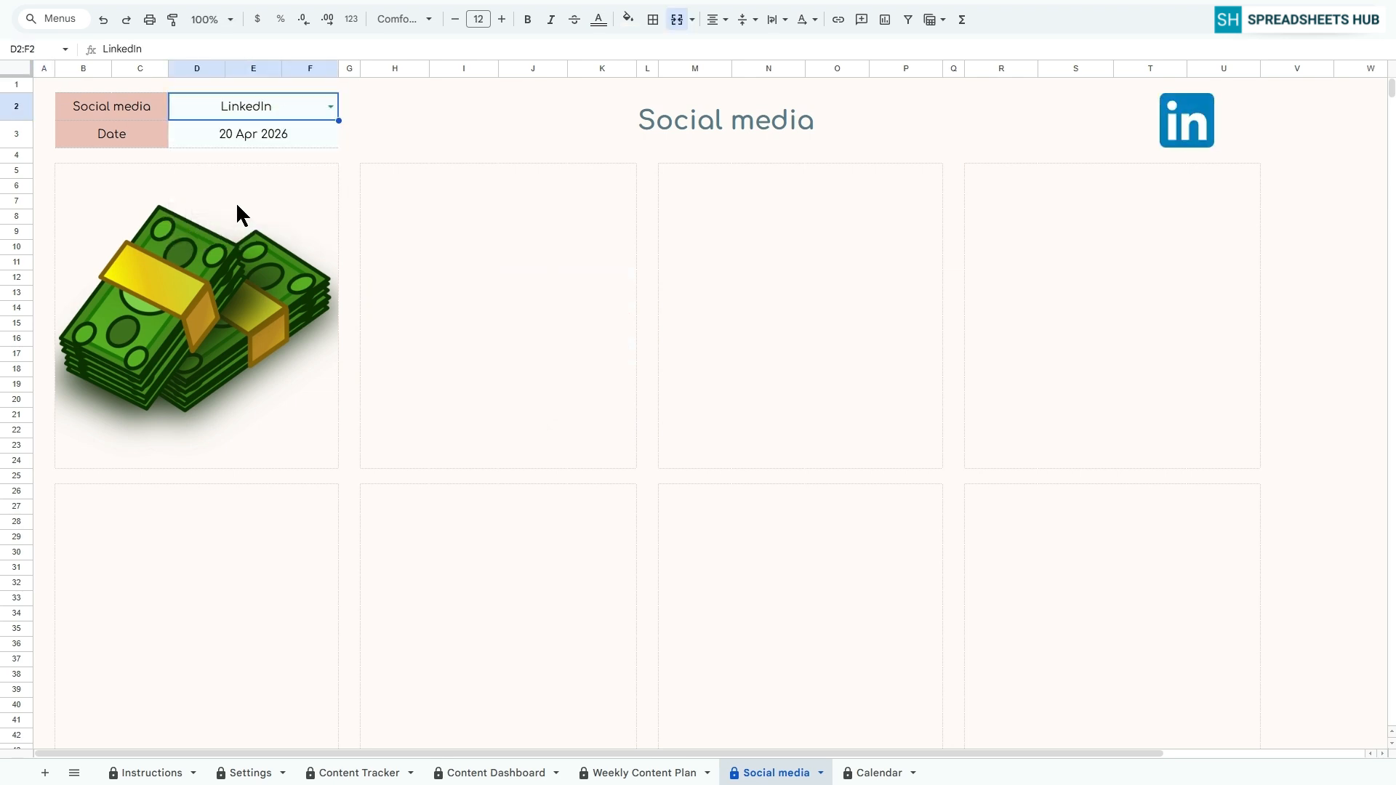
pyautogui.doubleClick(263, 129)
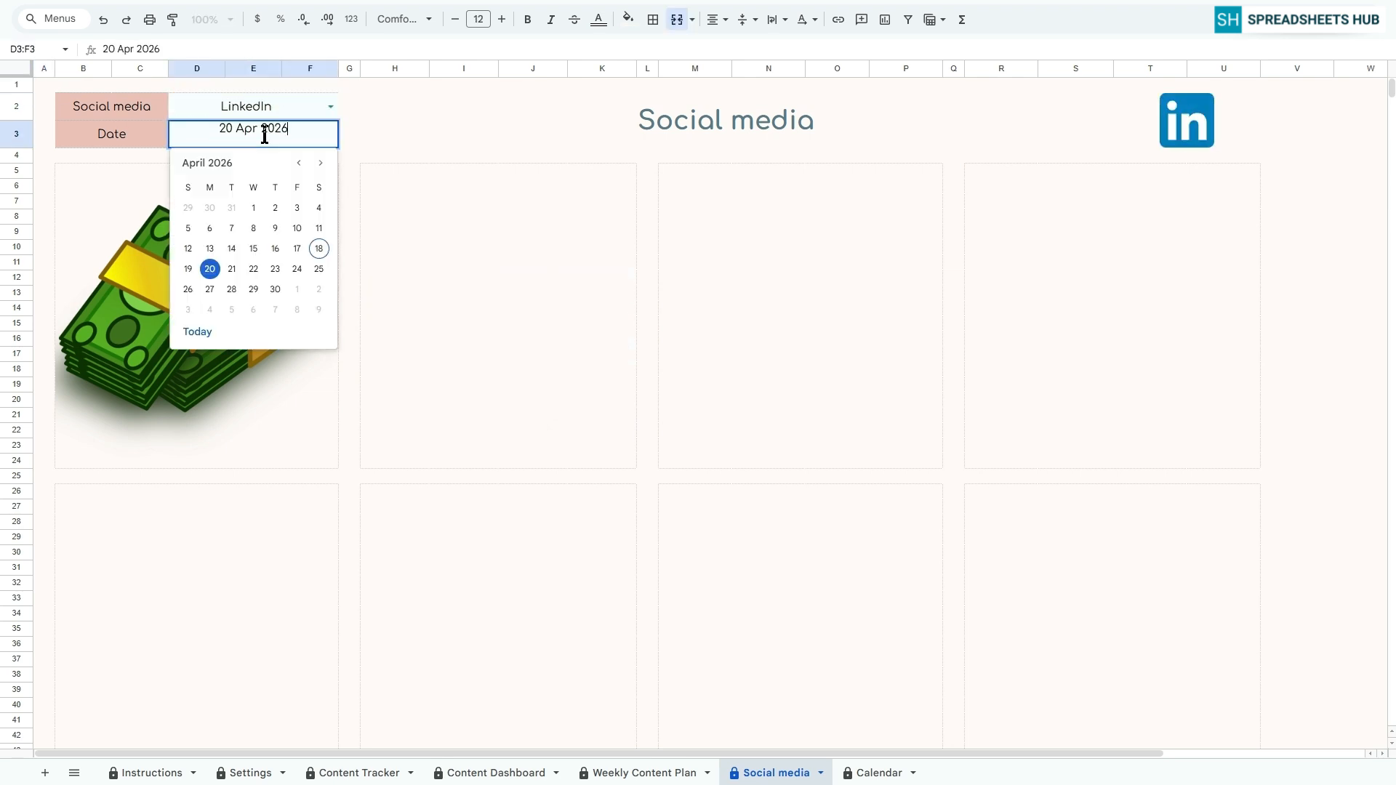
pyautogui.click(188, 268)
# Compare the posts for 19 Apr 2026 by switching the platform to Instagram, Facebook and finally YouTube
pyautogui.click(329, 109)
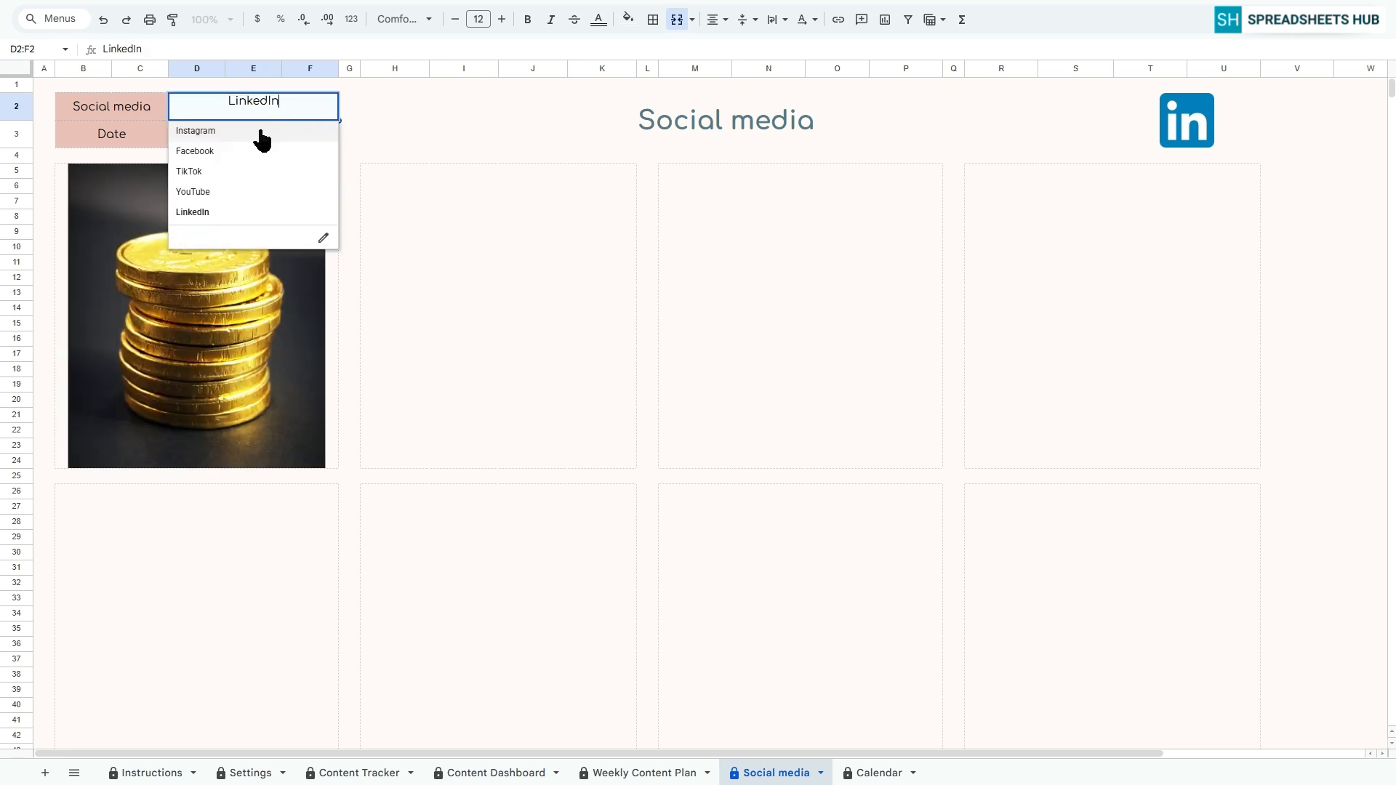
pyautogui.click(262, 131)
pyautogui.click(330, 107)
pyautogui.click(218, 151)
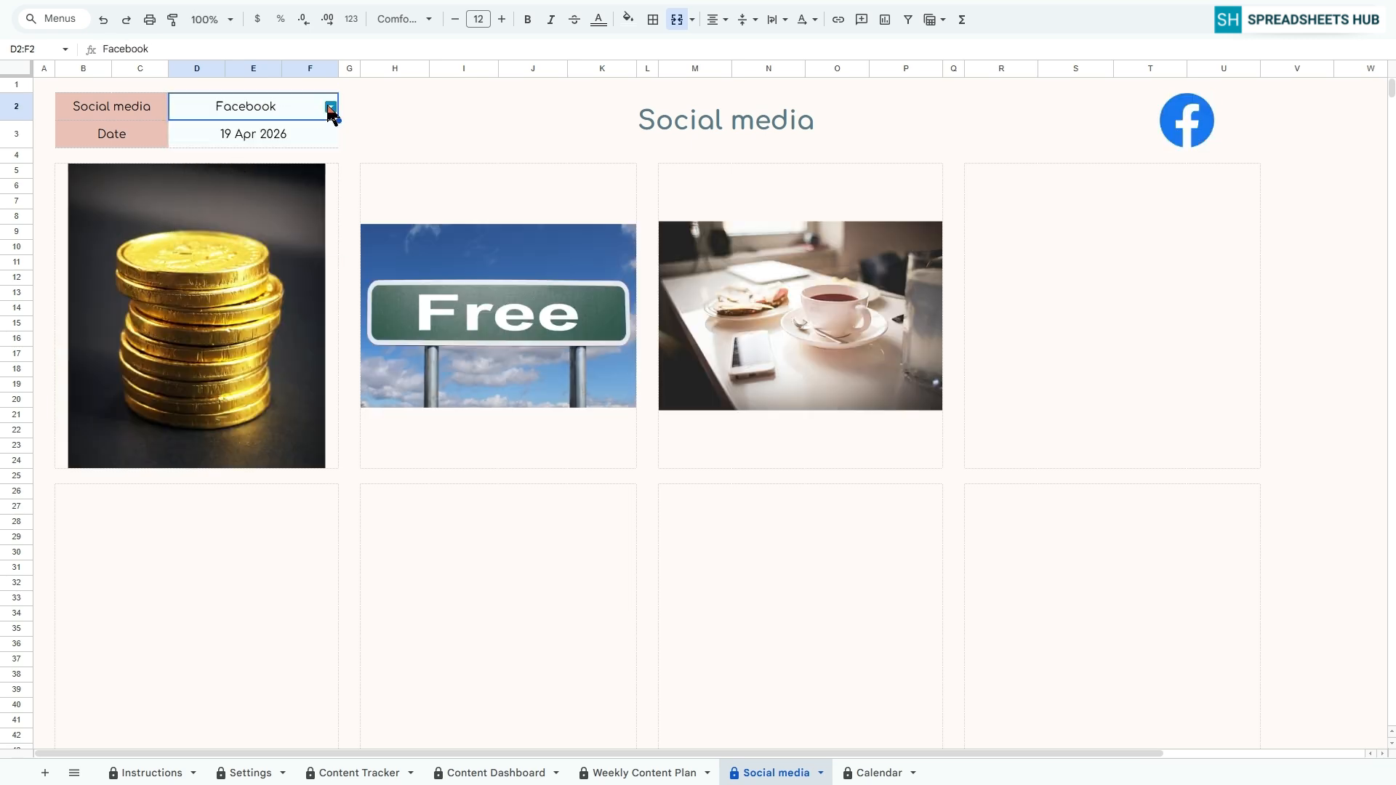
pyautogui.click(330, 107)
pyautogui.click(232, 193)
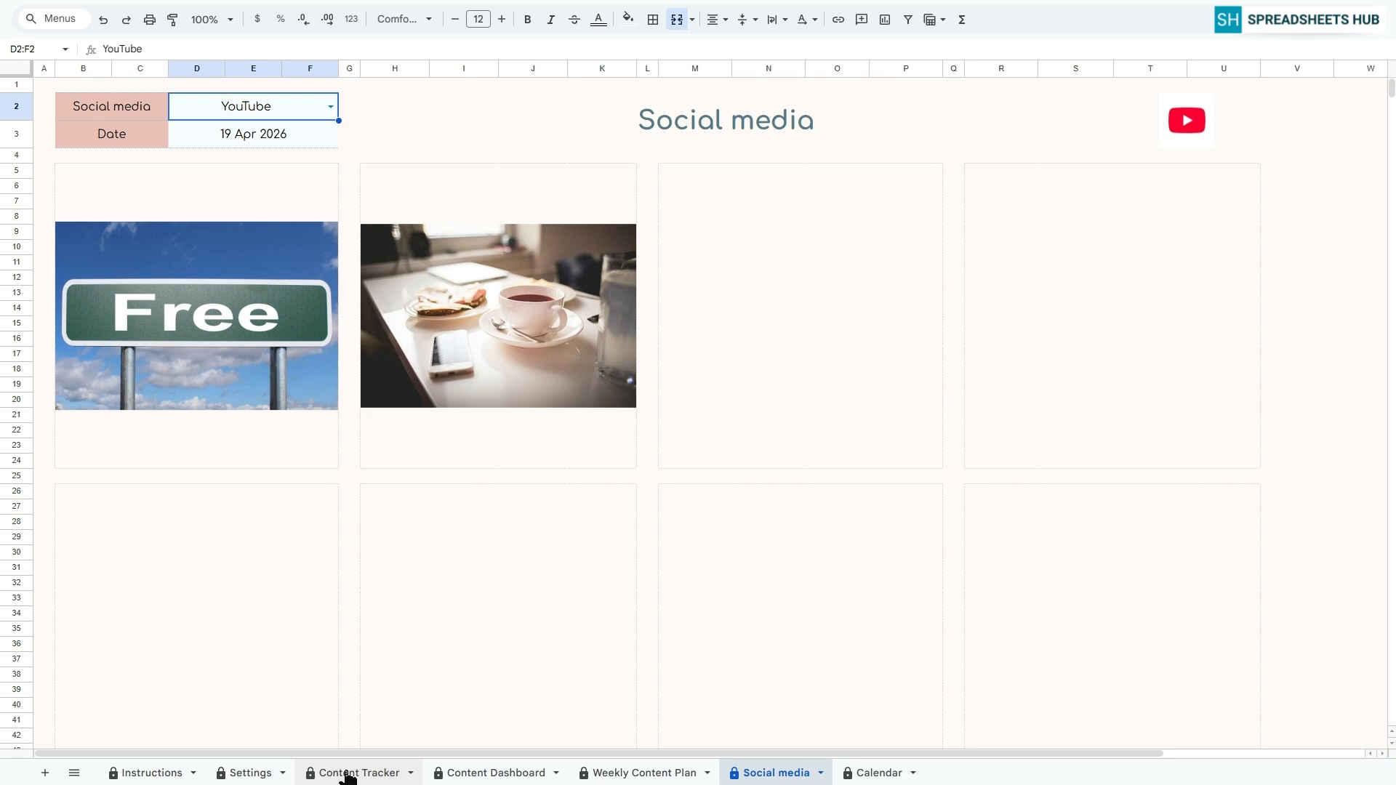
pyautogui.click(47, 86)
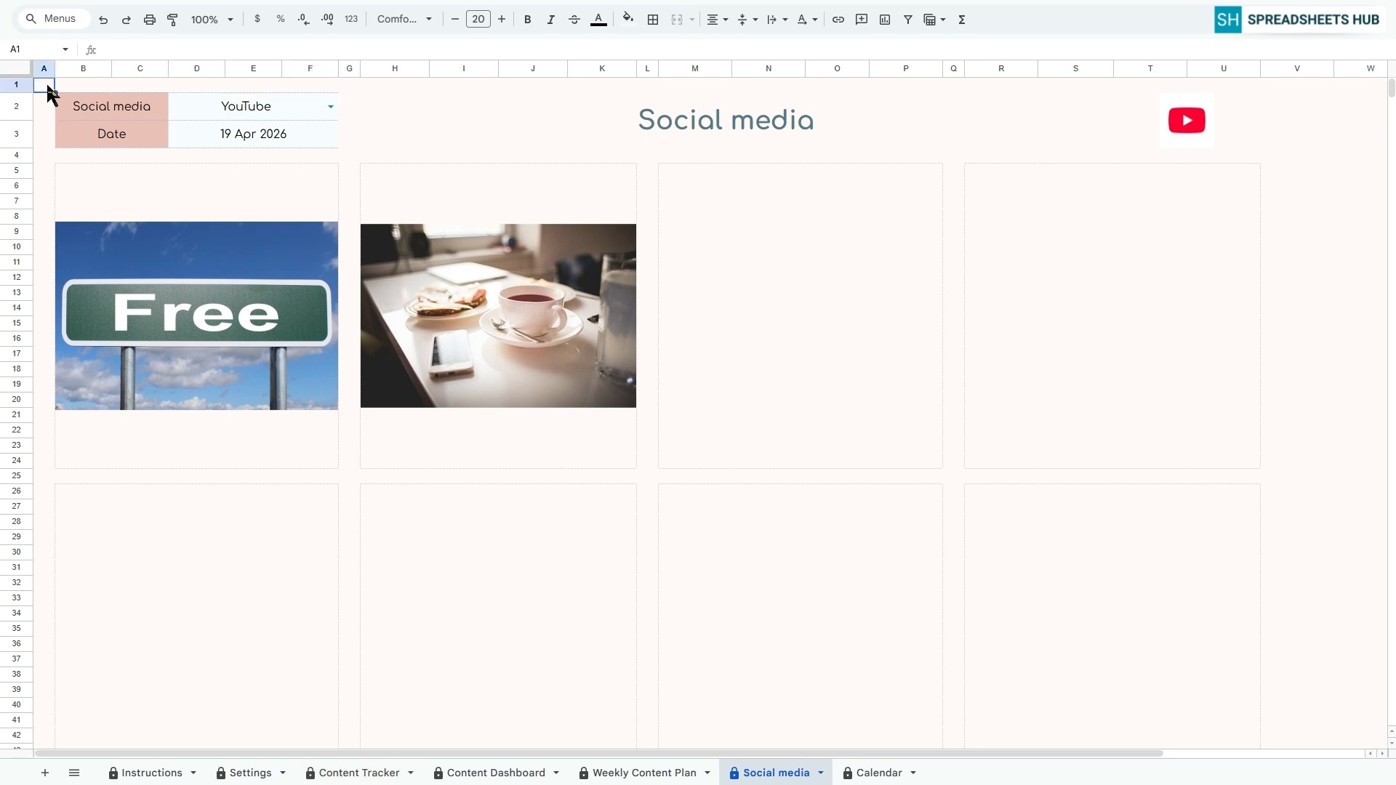
# Set the Calendar sheet to the year 2026 and the month April
pyautogui.click(872, 770)
pyautogui.click(364, 168)
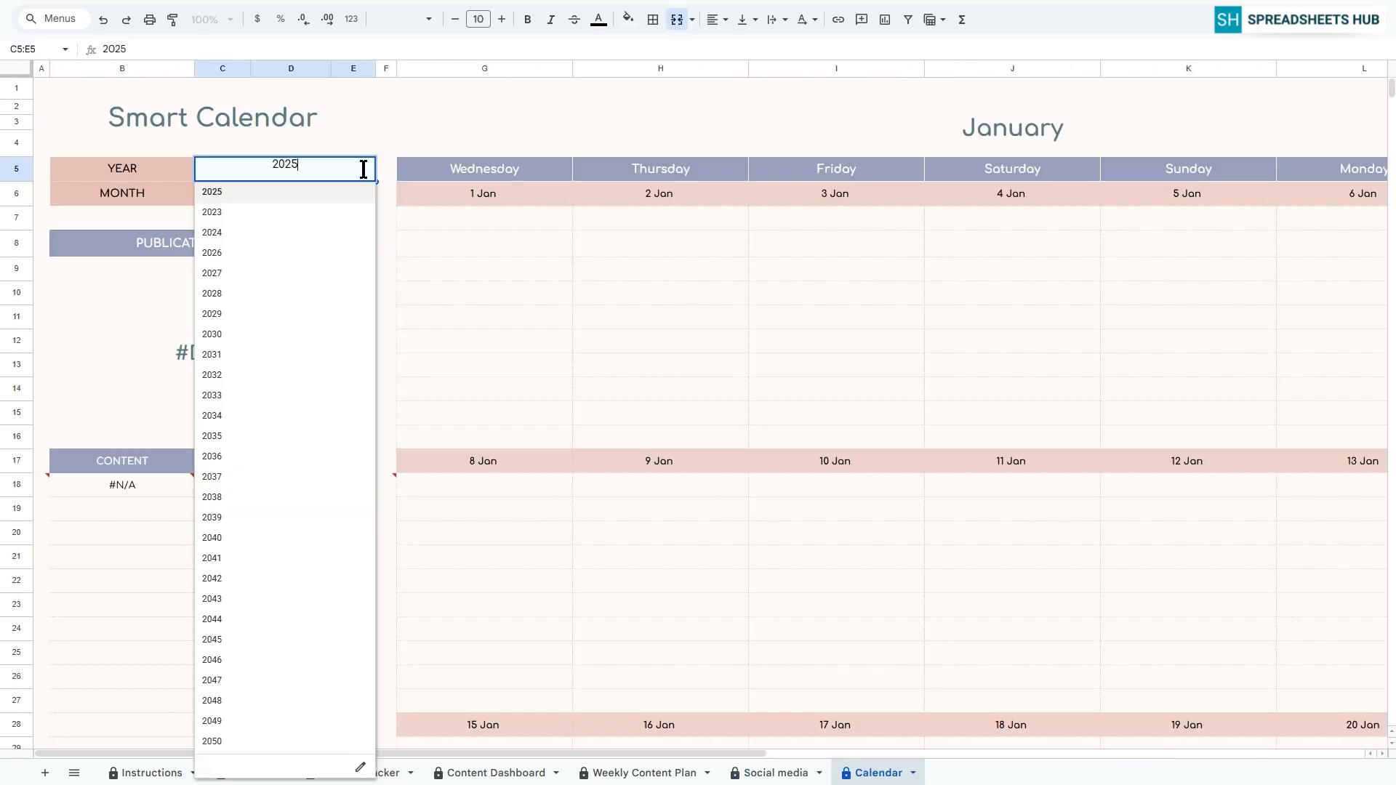
pyautogui.click(236, 253)
pyautogui.click(363, 193)
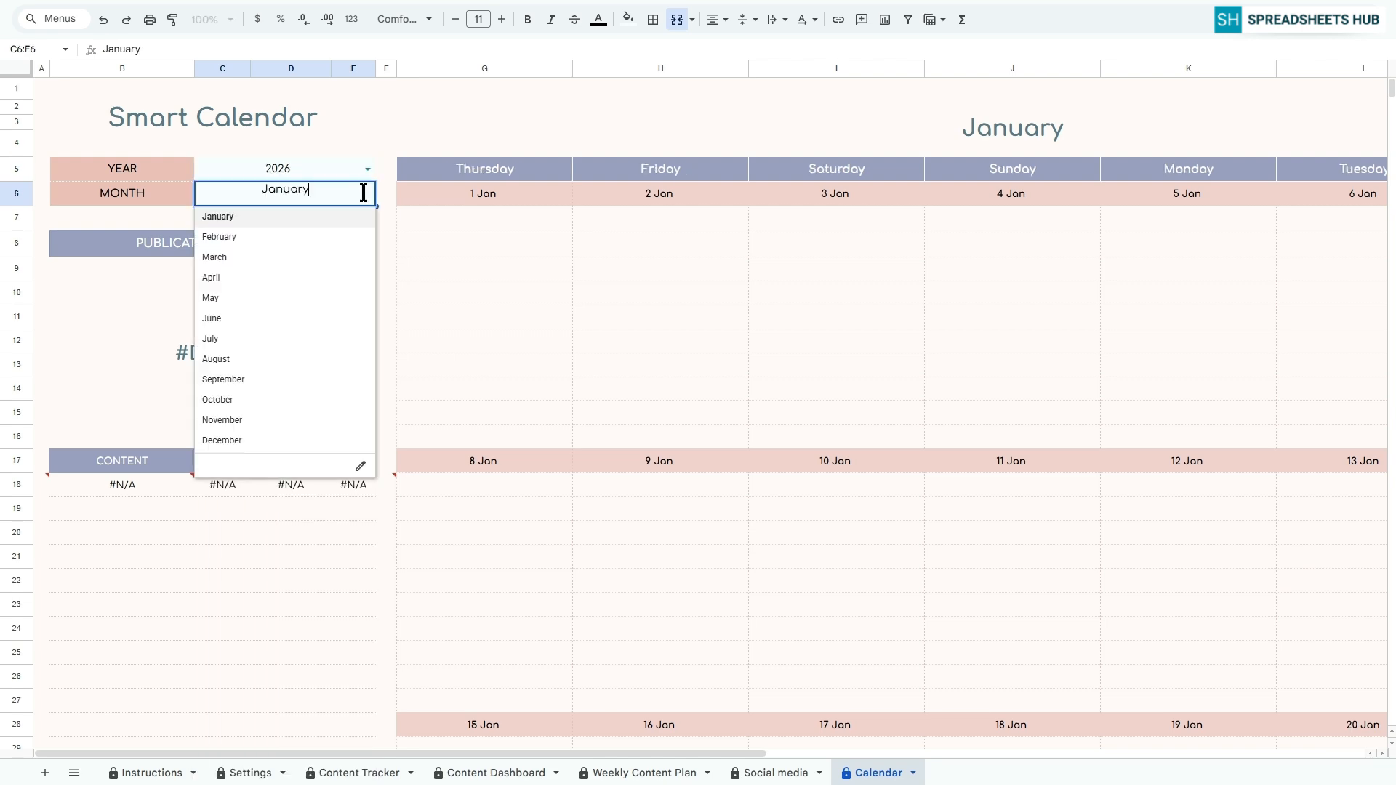
pyautogui.click(225, 277)
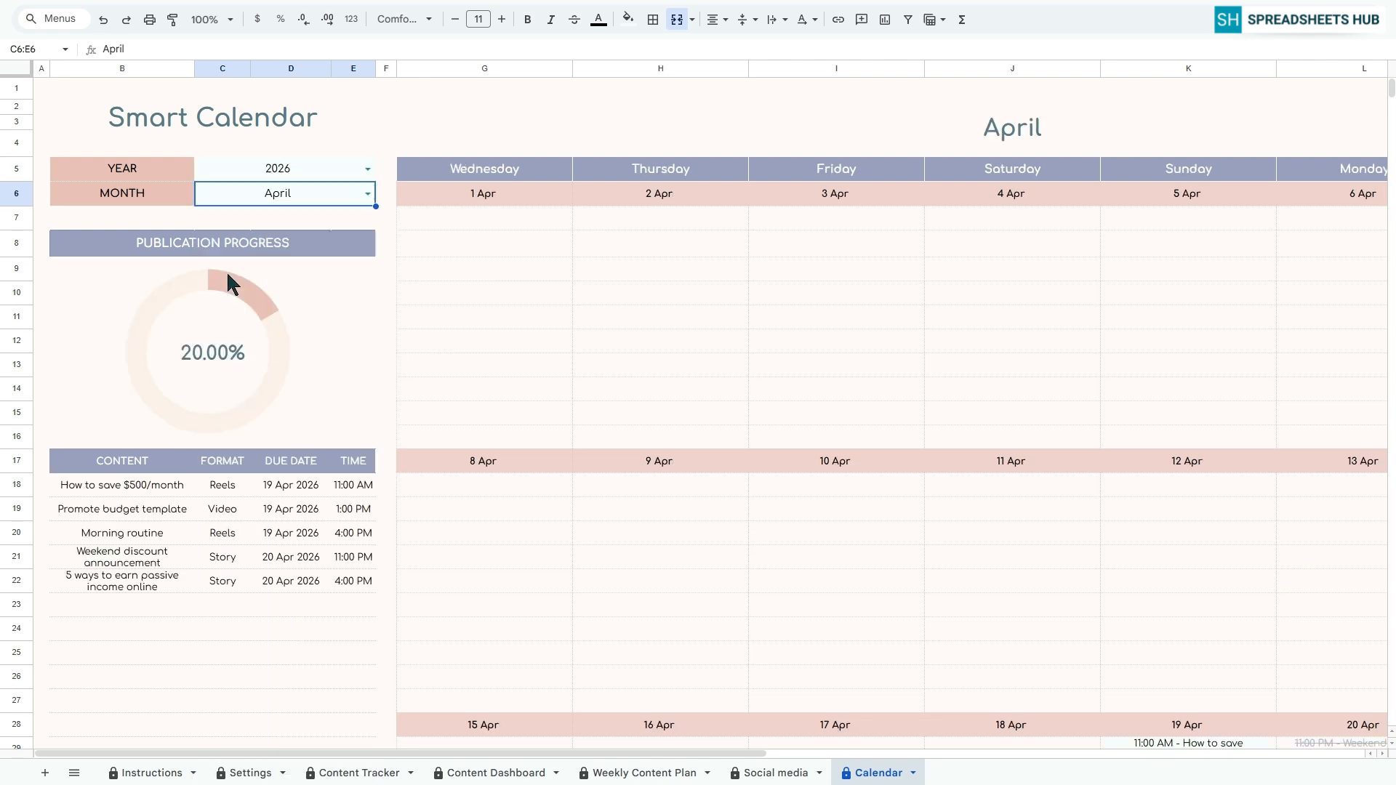
# Examine the Calendar's publication progress, content list with due dates, and the posts placed on the April days
pyautogui.click(315, 253)
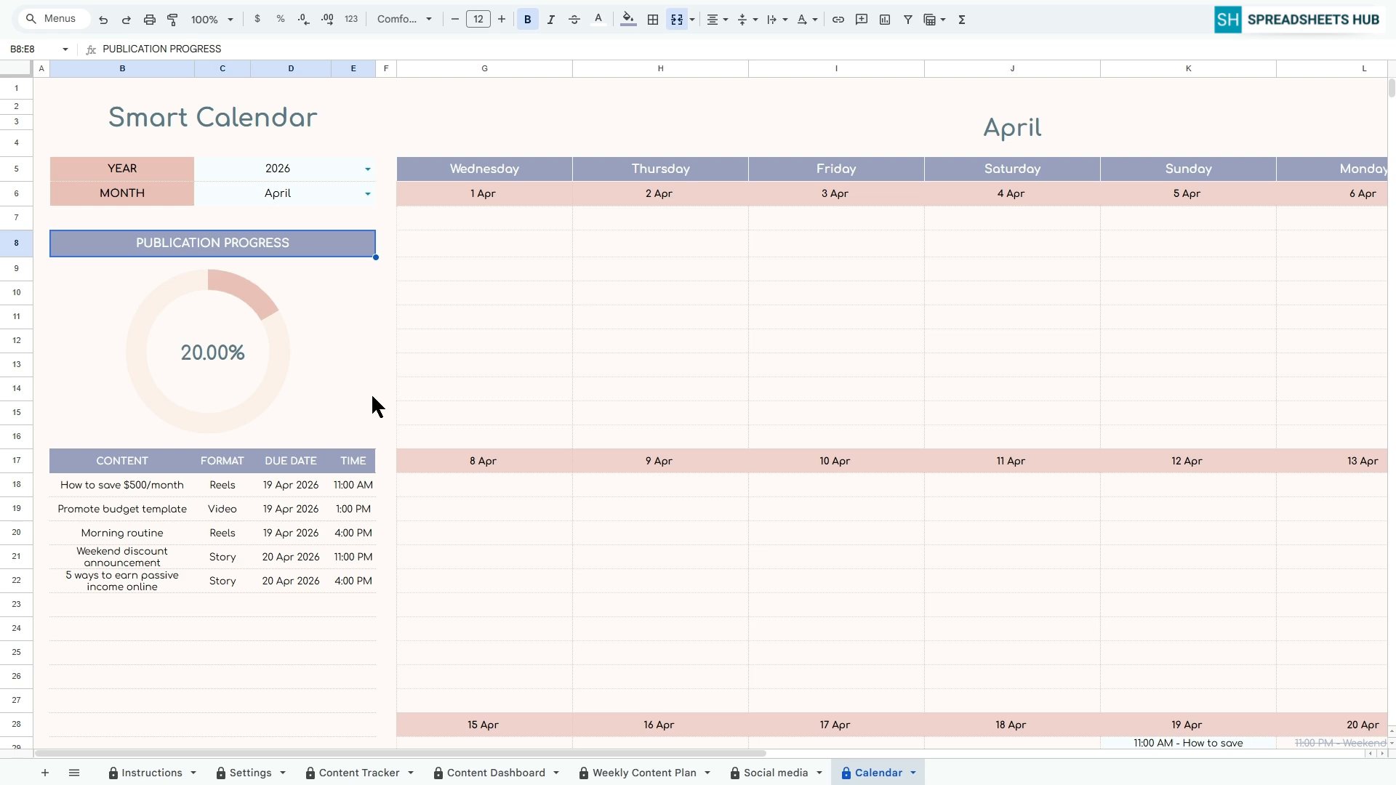
pyautogui.click(292, 465)
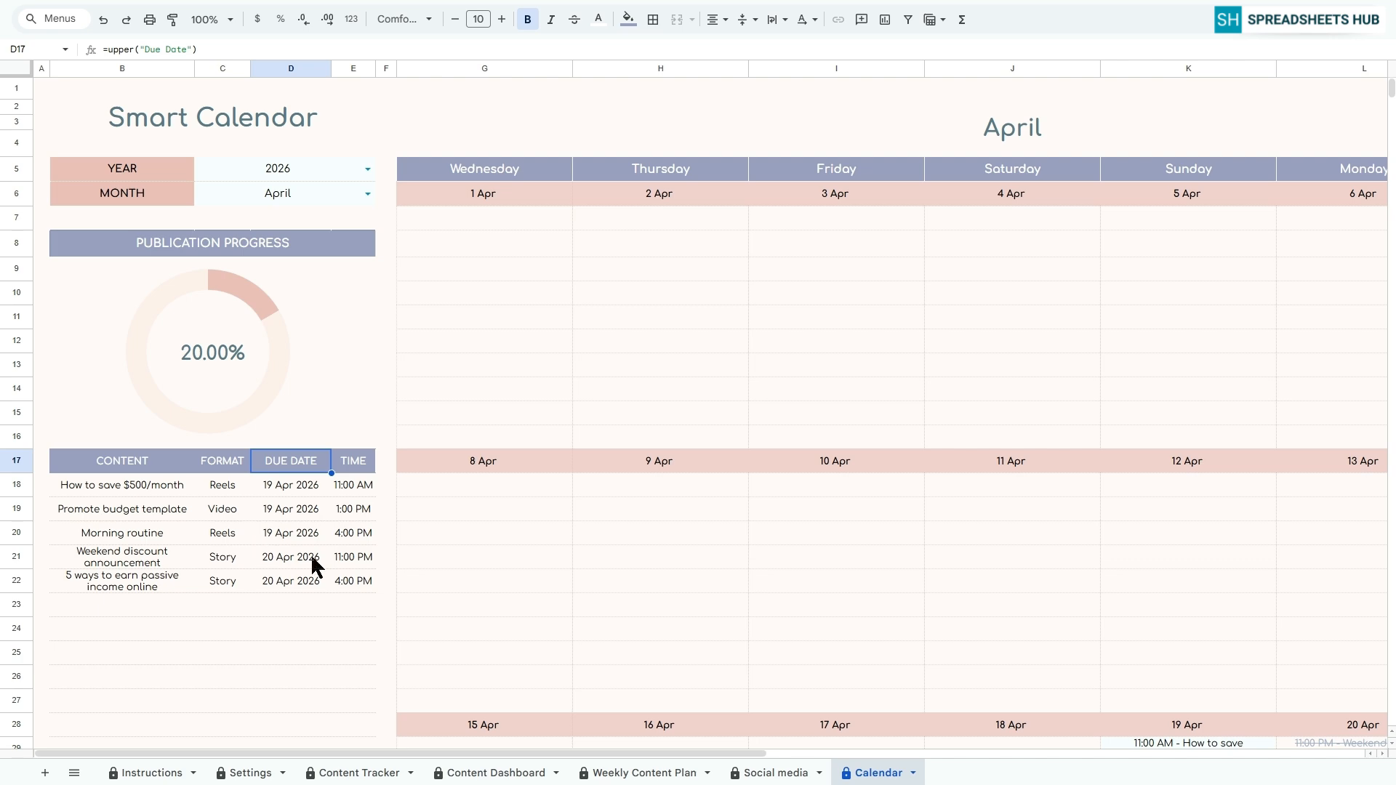
pyautogui.moveTo(519, 759); pyautogui.dragTo(682, 692)
pyautogui.scroll(-3, 775, 509)
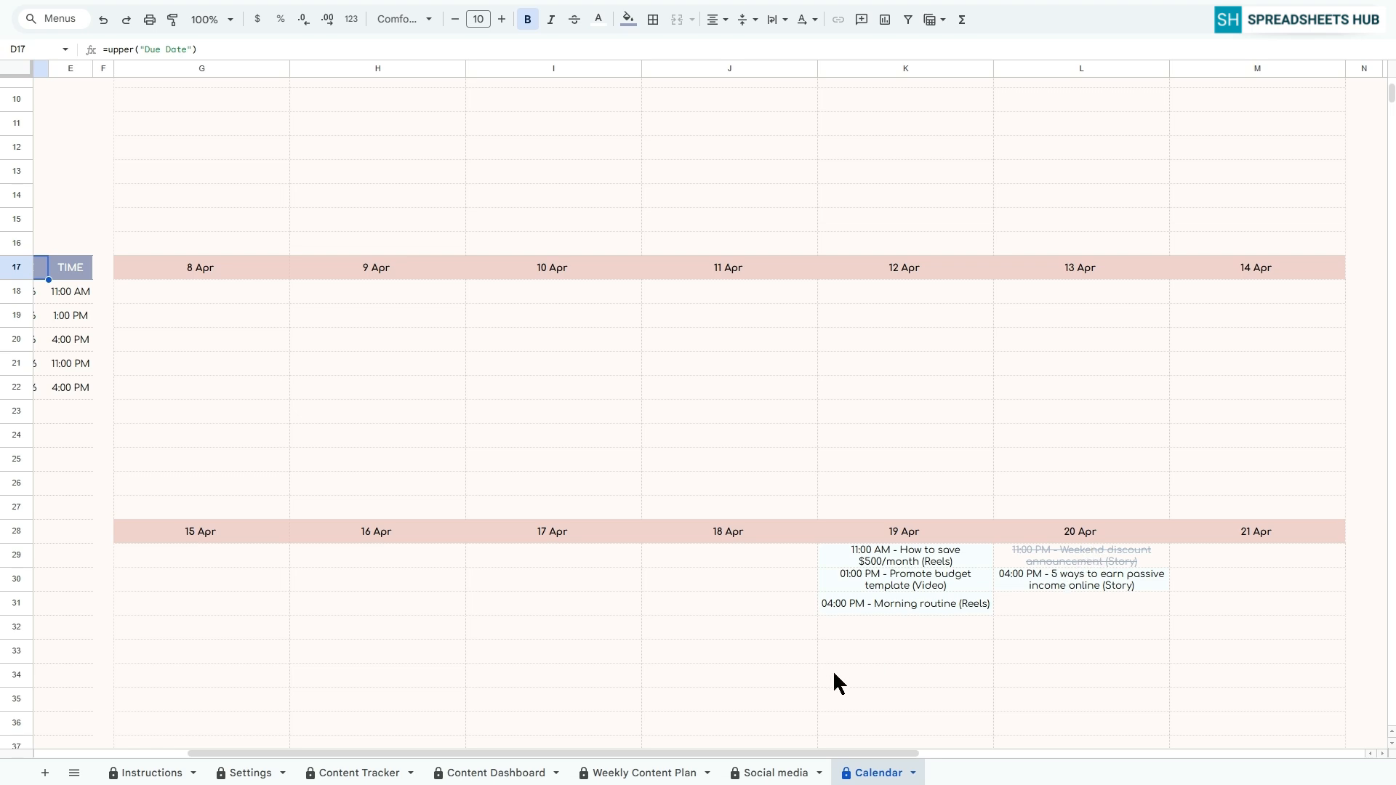
pyautogui.scroll(5, 844, 693)
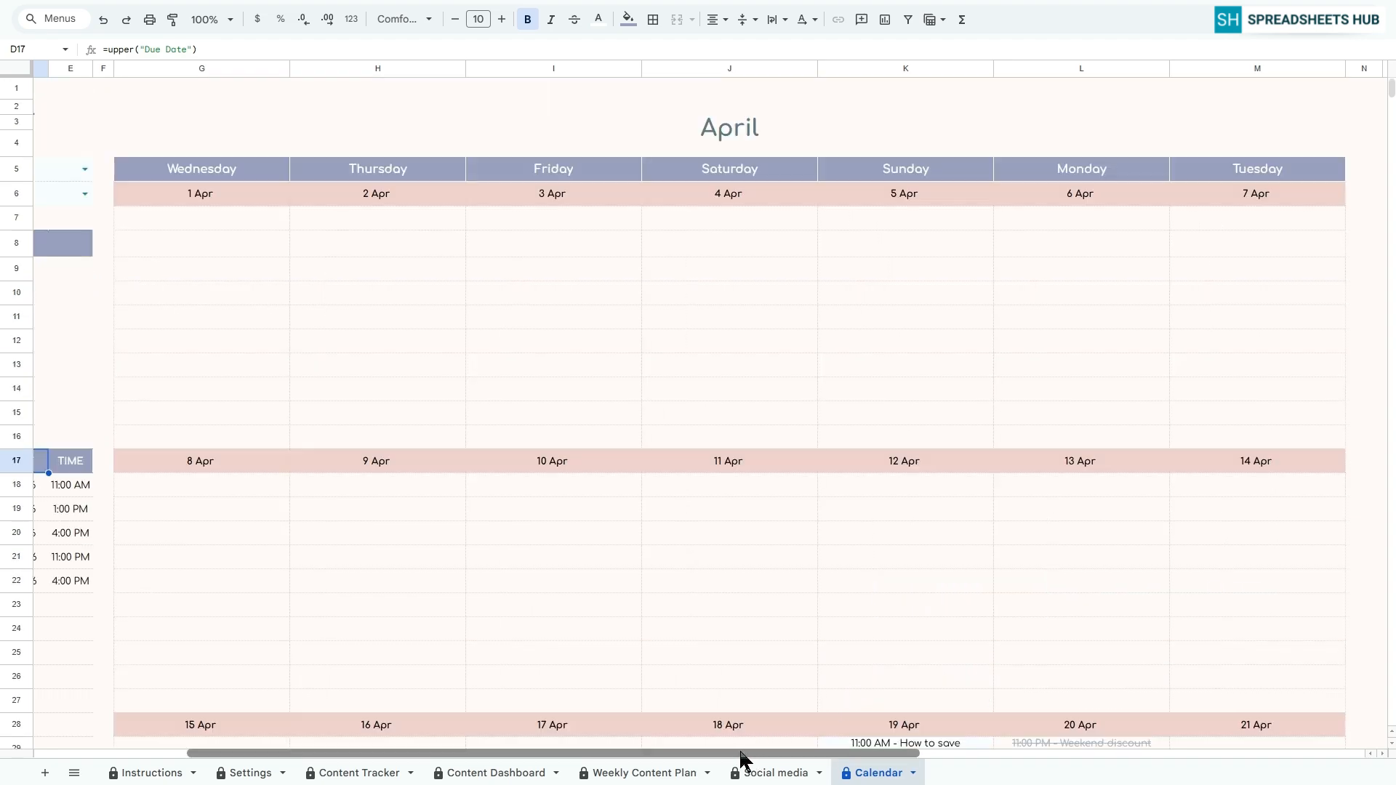
pyautogui.moveTo(740, 753); pyautogui.dragTo(573, 754)
pyautogui.click(44, 90)
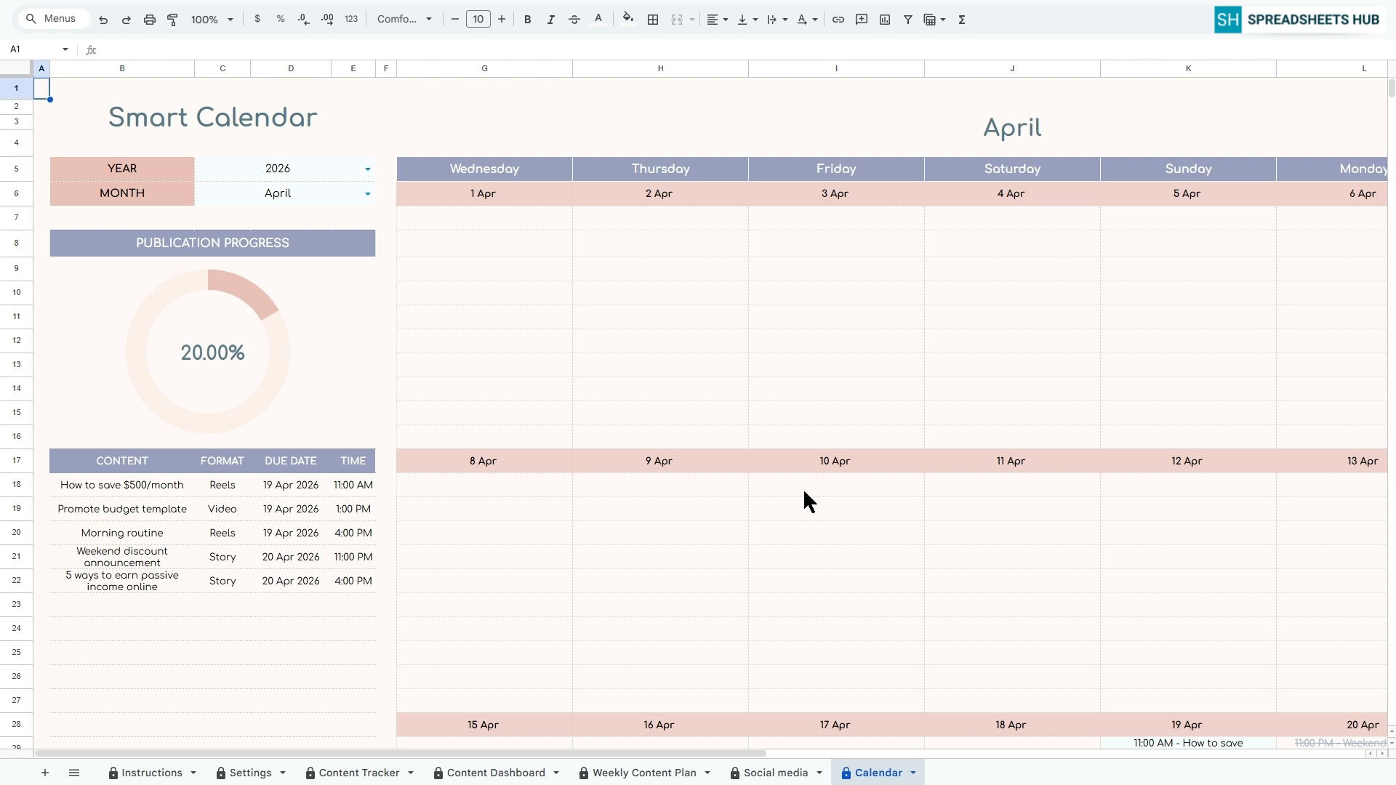
# Review the Content Dashboard again, followed by the Weekly Content Plan's posts, social media activity and notes
pyautogui.click(482, 773)
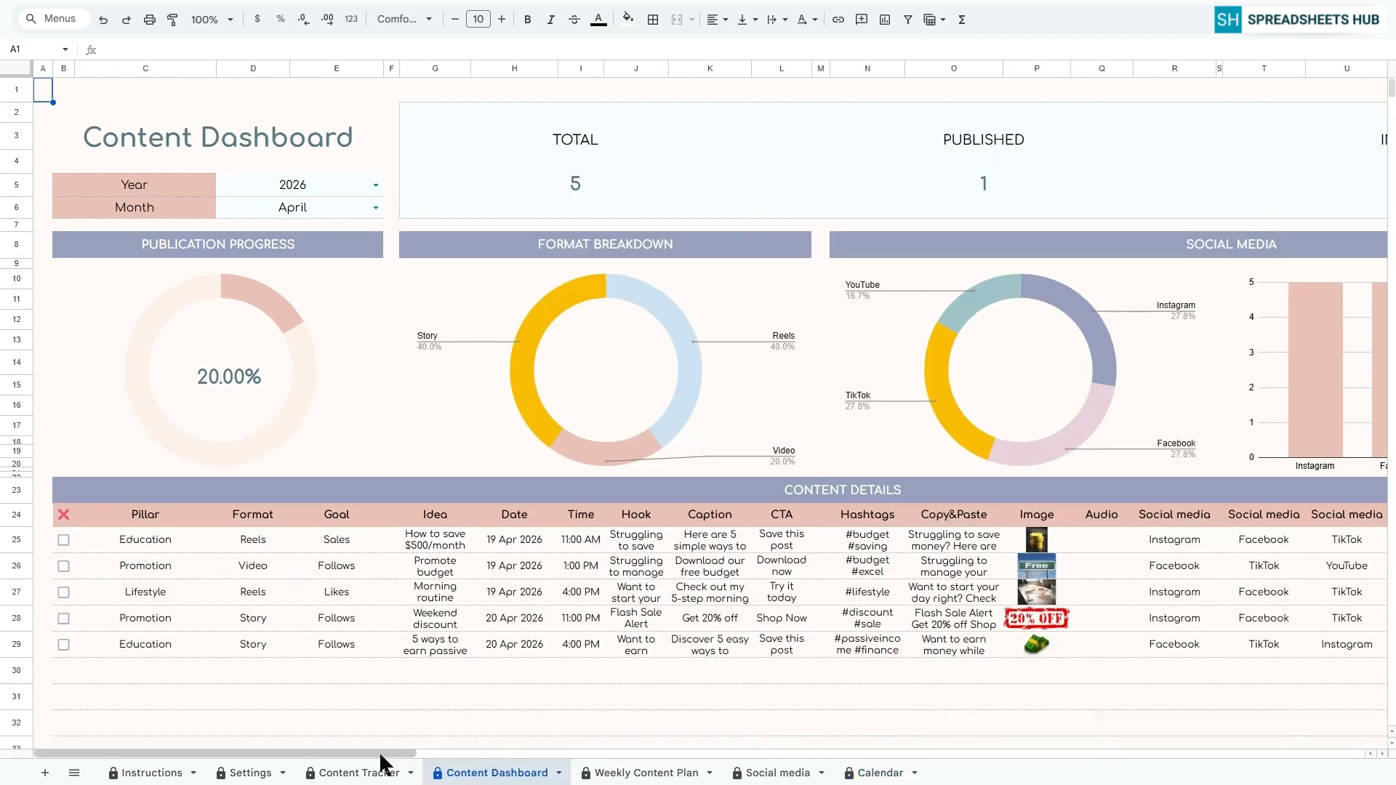
pyautogui.moveTo(381, 749)
pyautogui.mouseDown()
pyautogui.moveTo(463, 745)
pyautogui.moveTo(368, 746)
pyautogui.mouseUp()
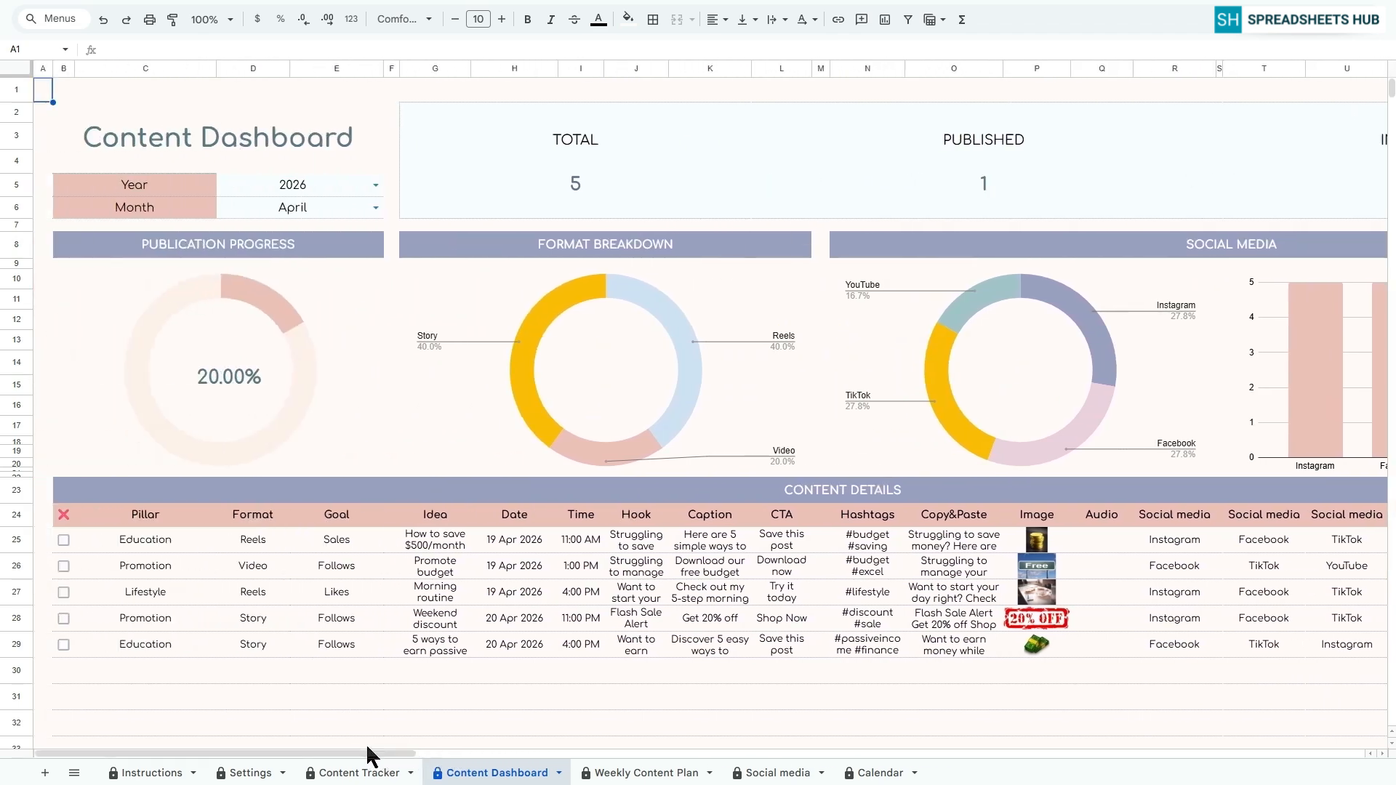
pyautogui.click(611, 772)
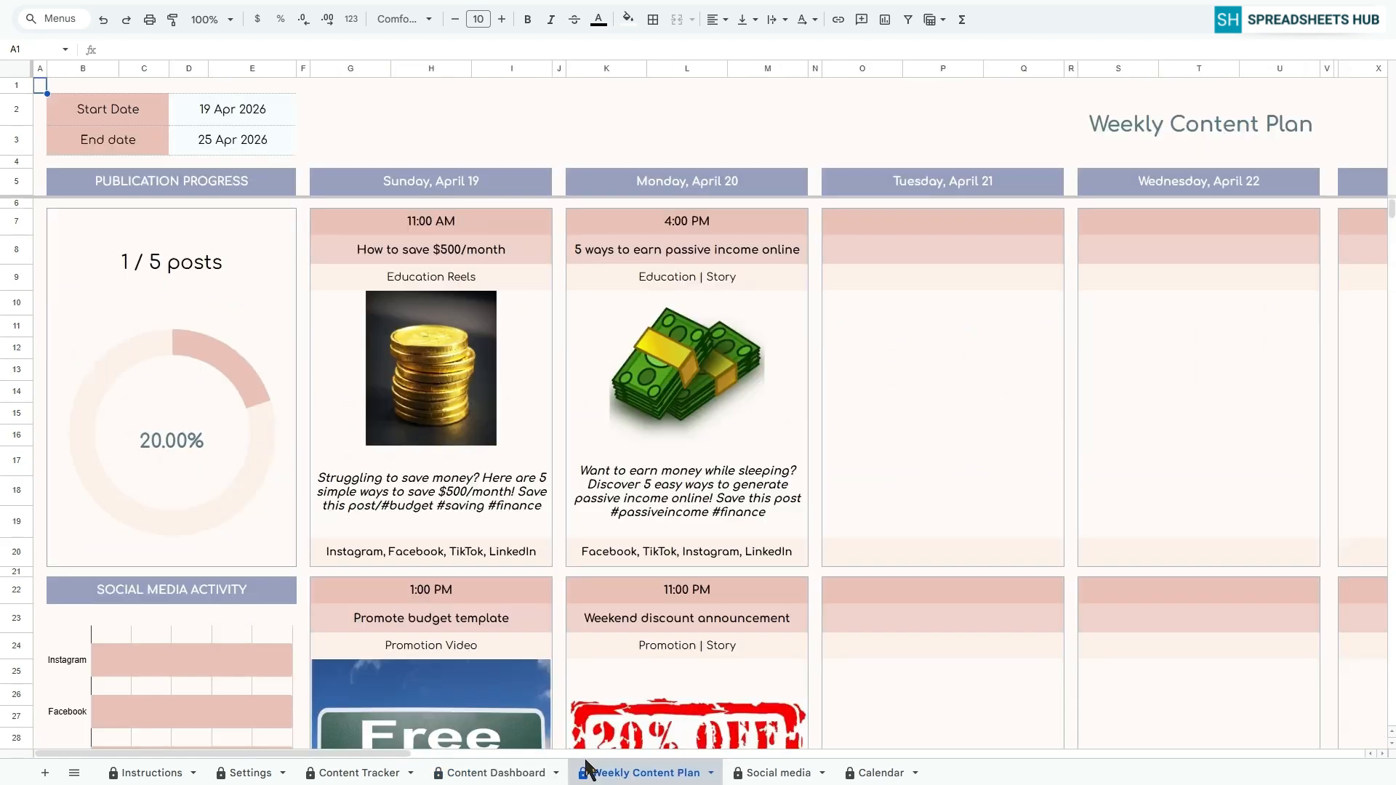
pyautogui.scroll(-10, 547, 655)
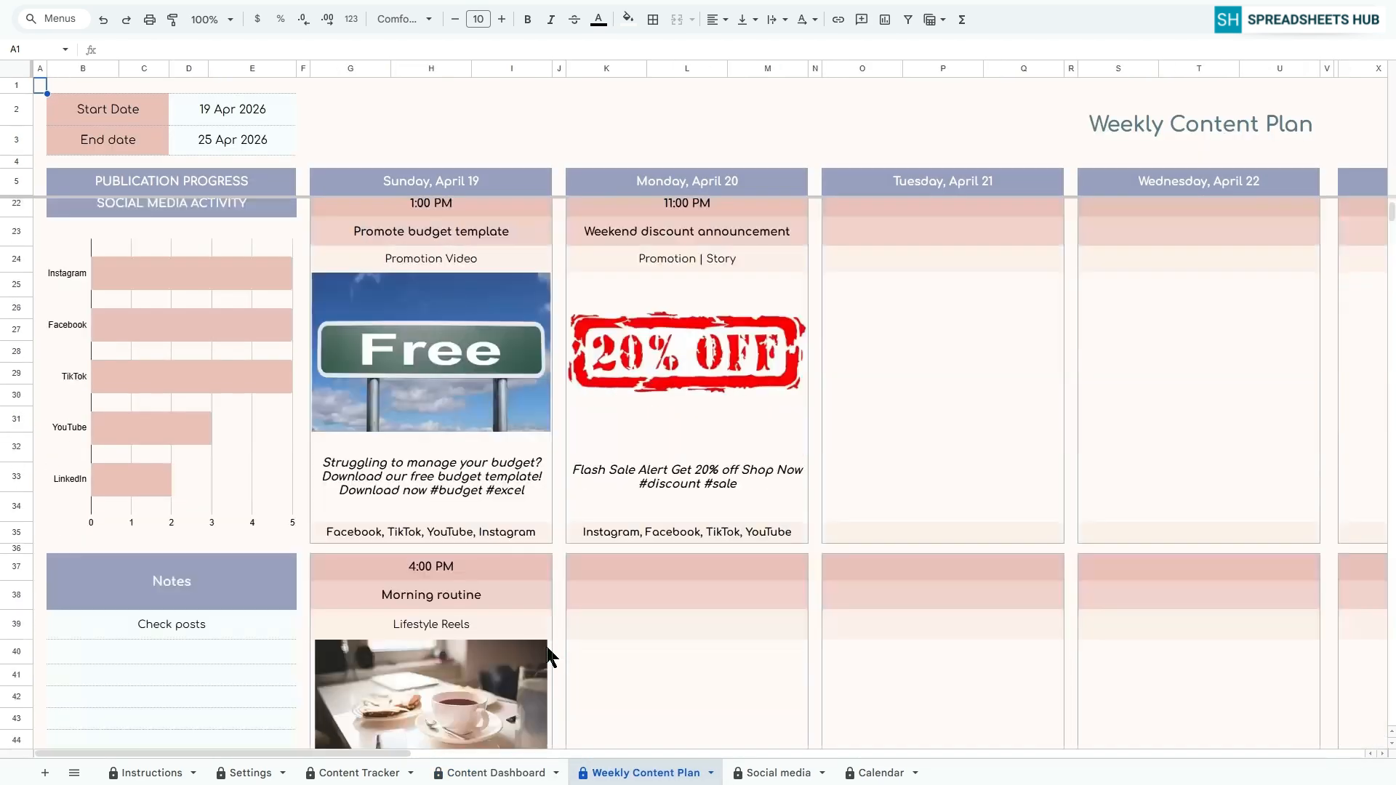
pyautogui.scroll(10, 547, 654)
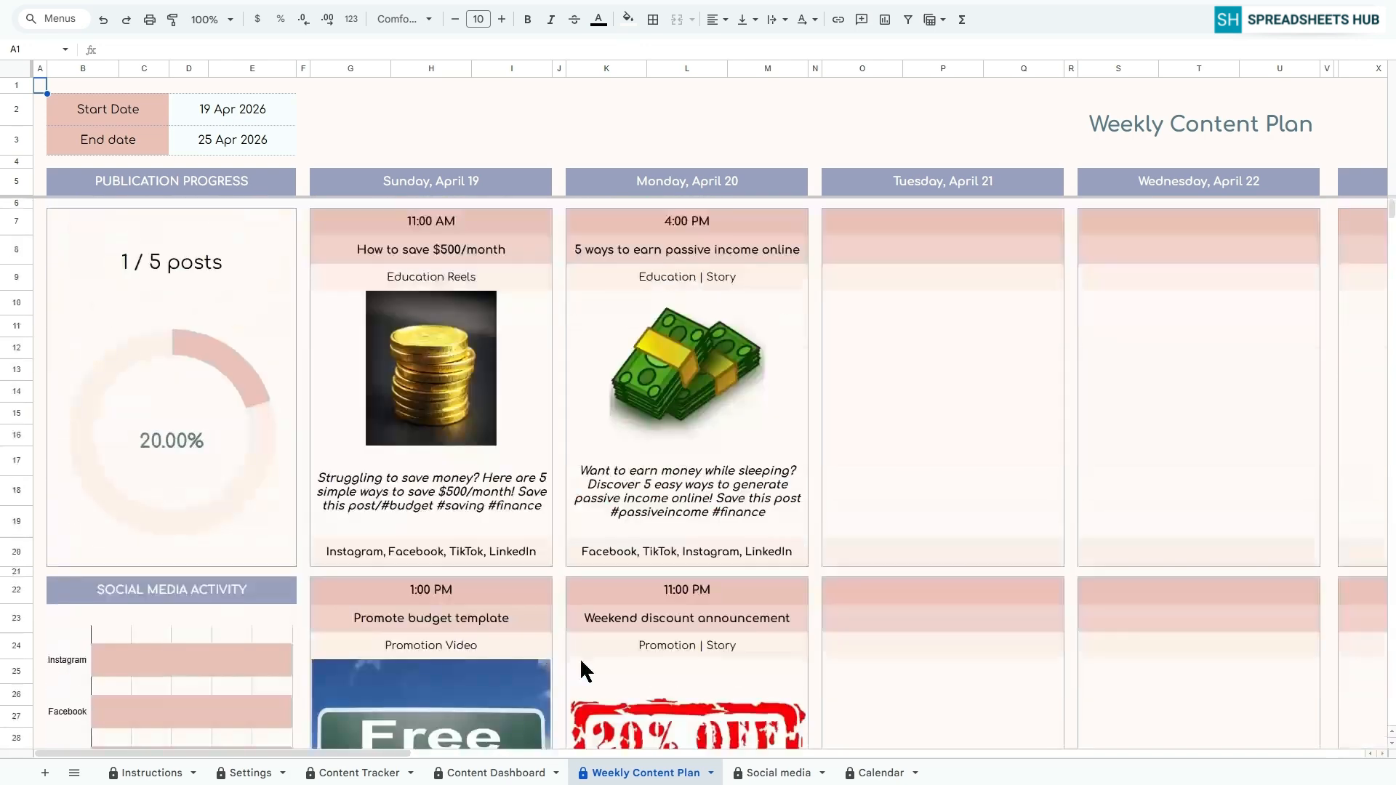
# Switch the Social media sheet's platform to Instagram and finally TikTok, and return to the Calendar sheet
pyautogui.click(759, 772)
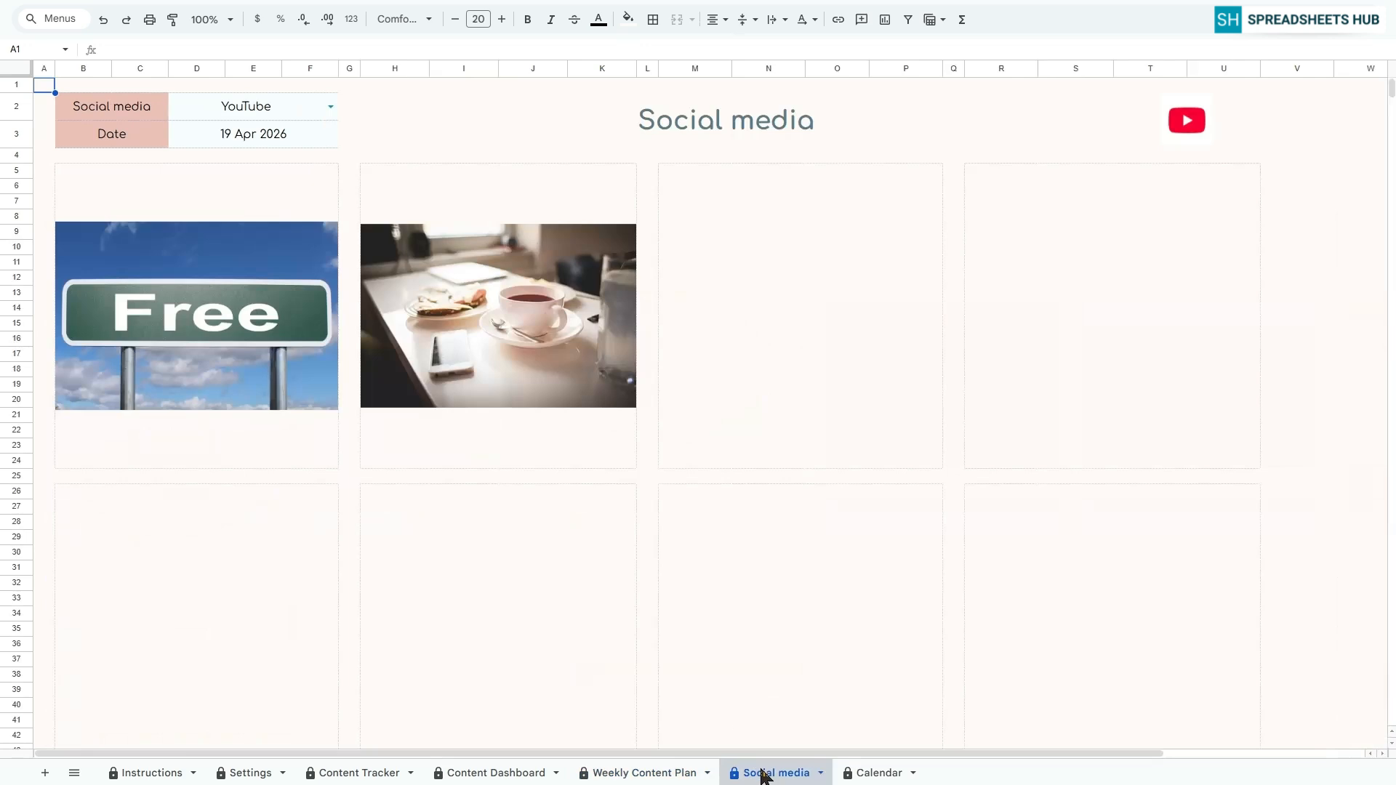
pyautogui.click(330, 106)
pyautogui.click(321, 128)
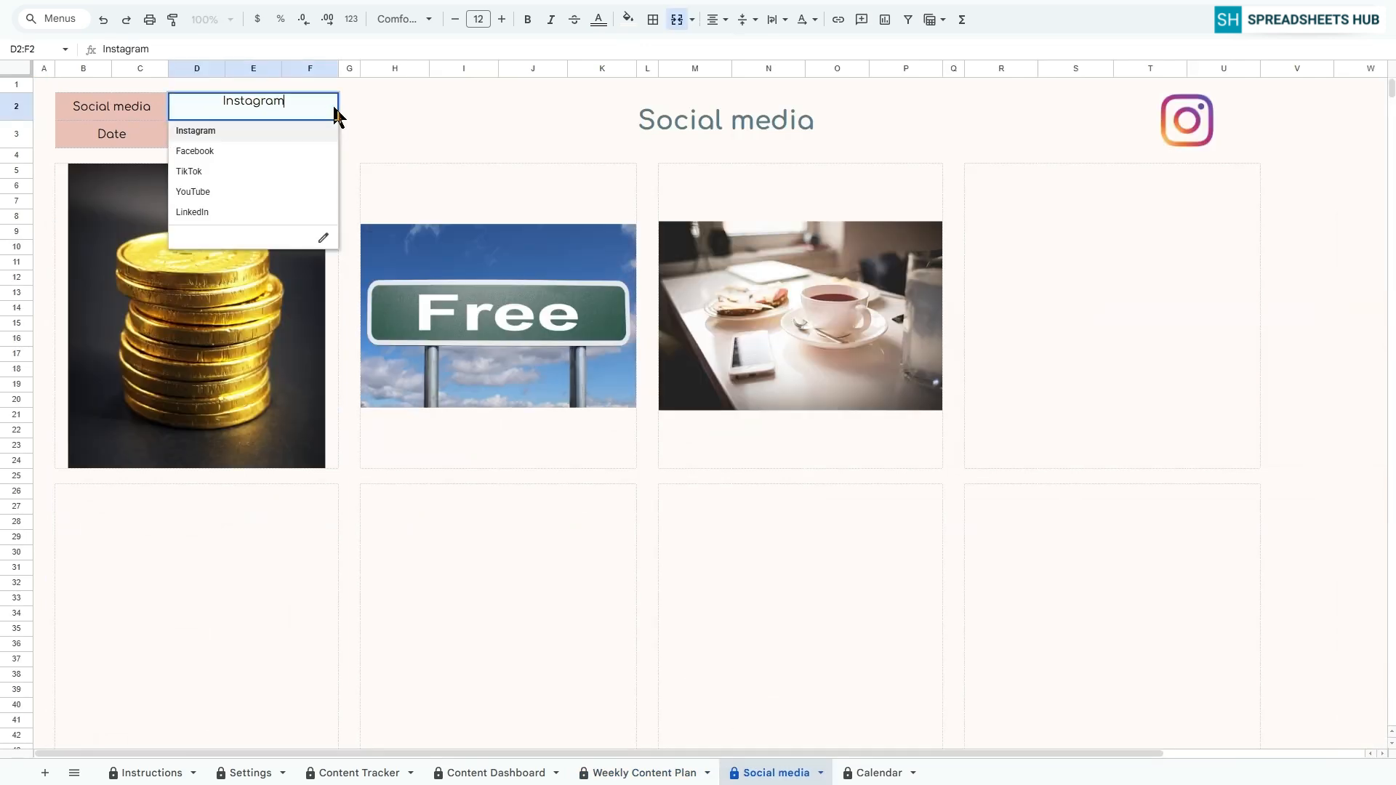
pyautogui.click(254, 171)
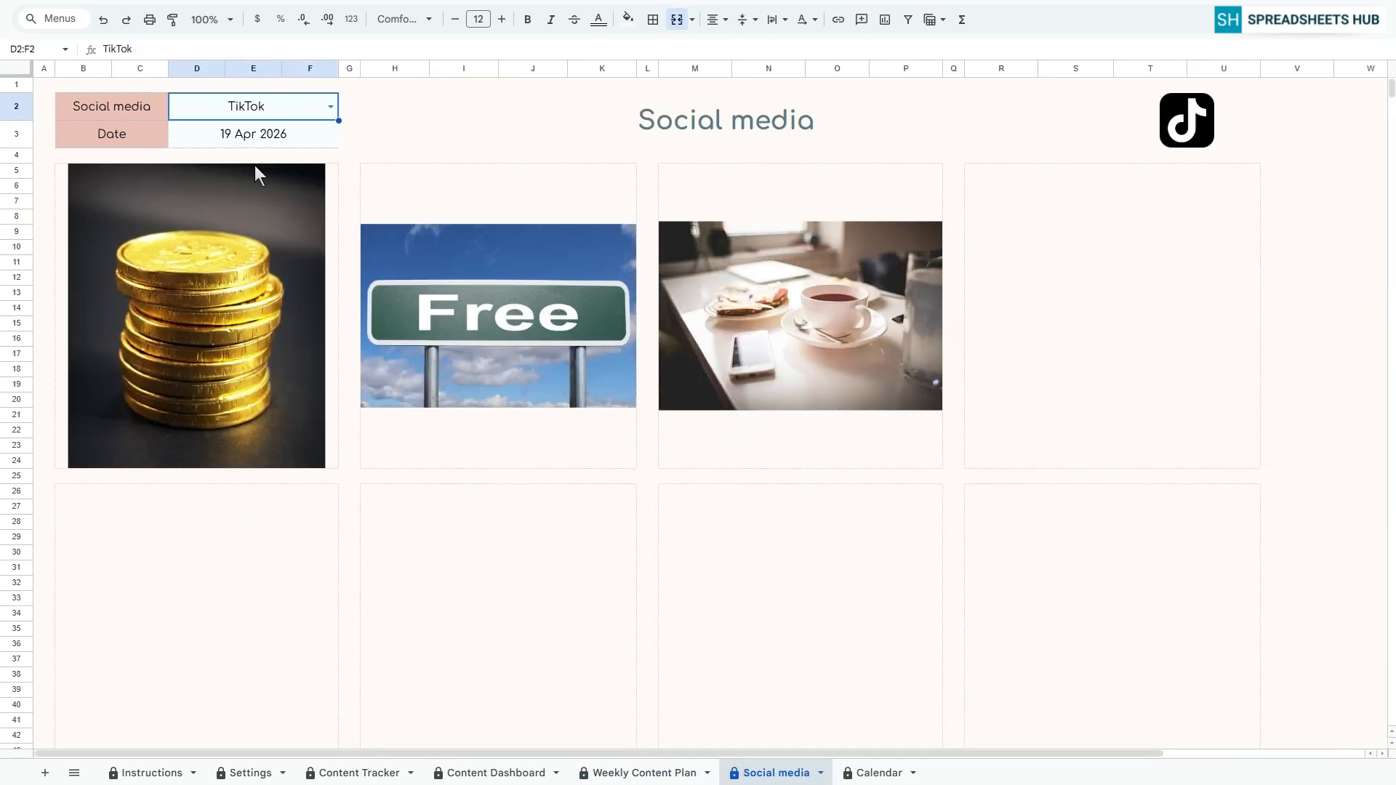
pyautogui.click(873, 774)
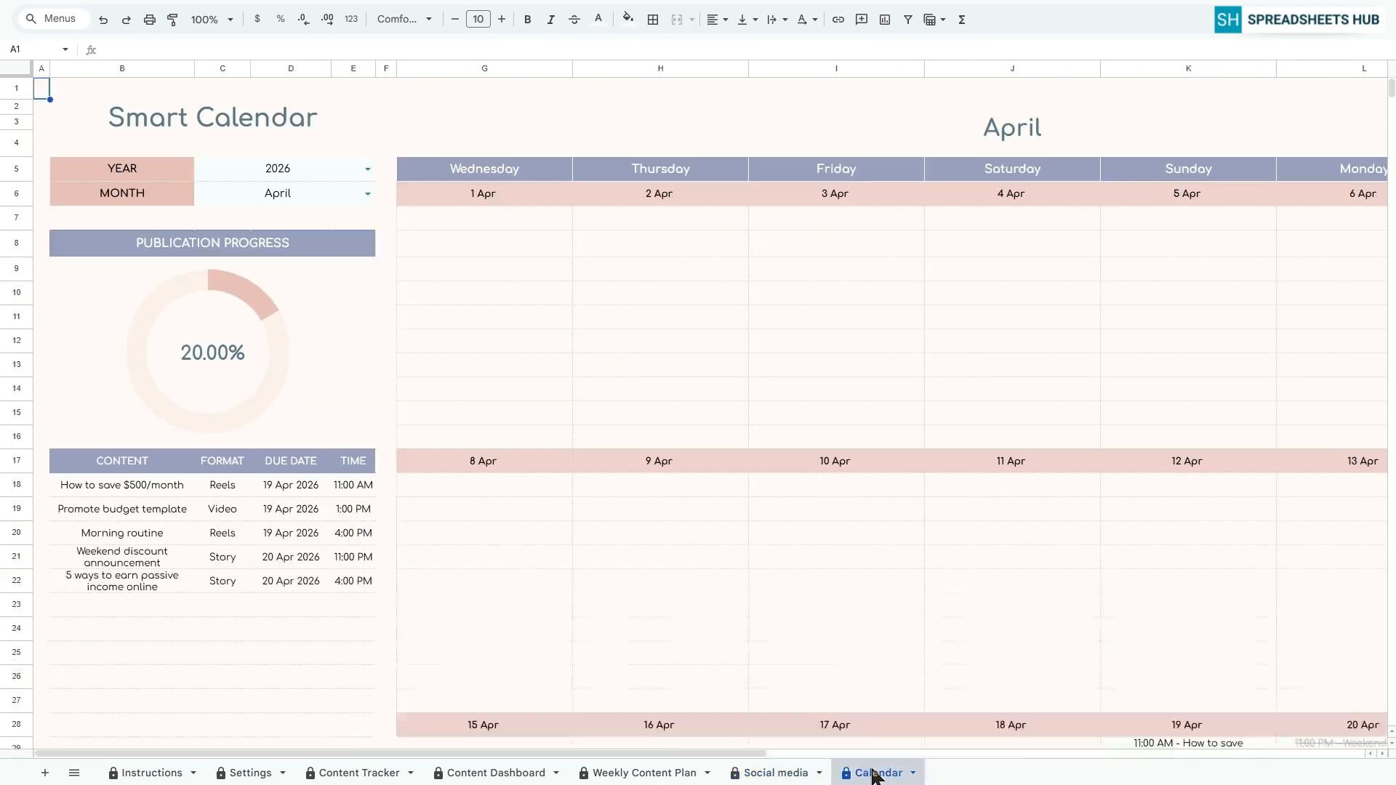